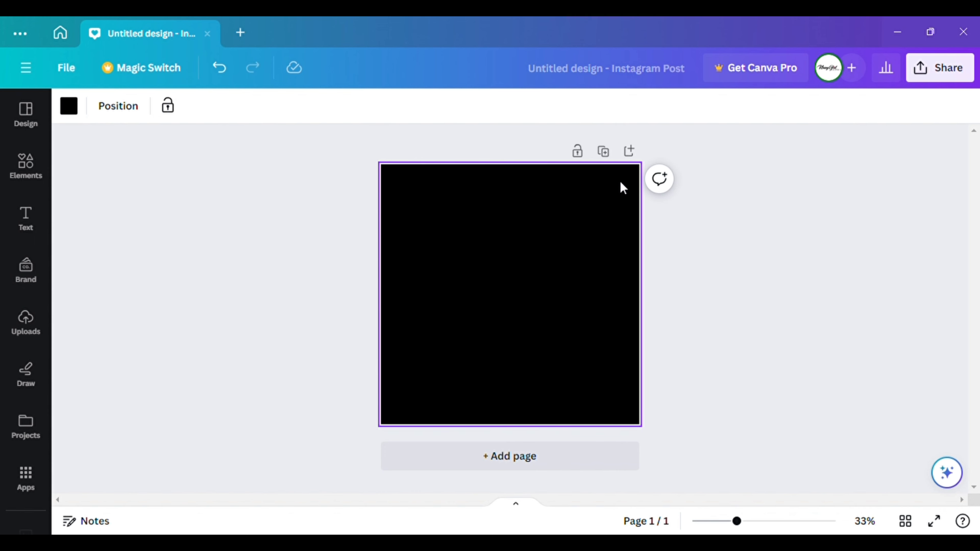
Paste the red Christmas ornament image at full page width and crop it to slightly less than the page's upper half.
{"action": "key", "text": "ctrl+v"}
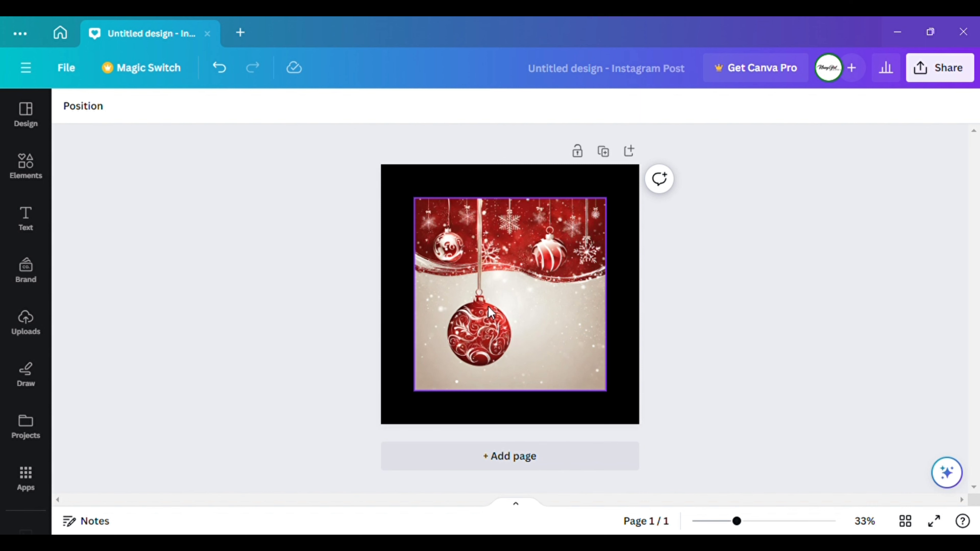
{"action": "left_click_drag", "start_coordinate": [487, 307], "coordinate": [497, 279]}
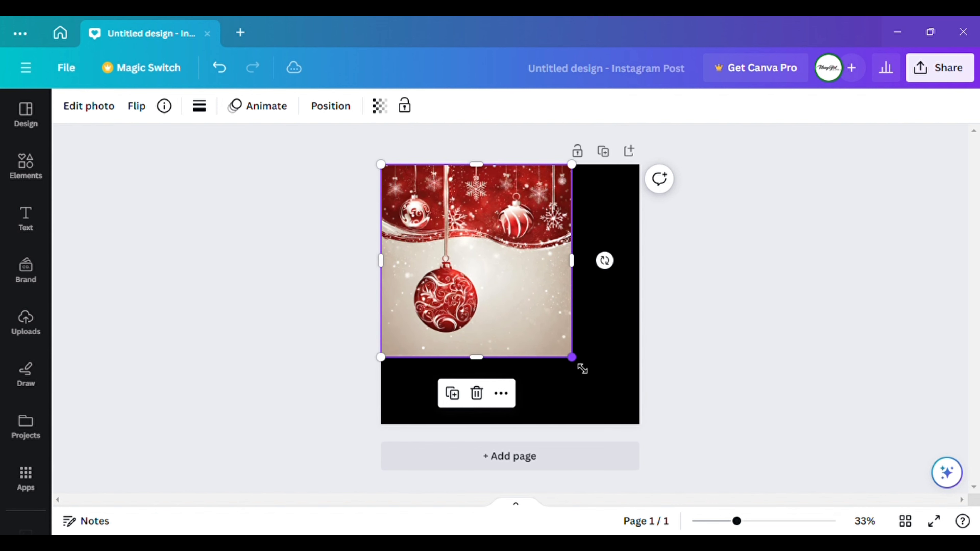
{"action": "left_click_drag", "start_coordinate": [591, 374], "coordinate": [636, 437]}
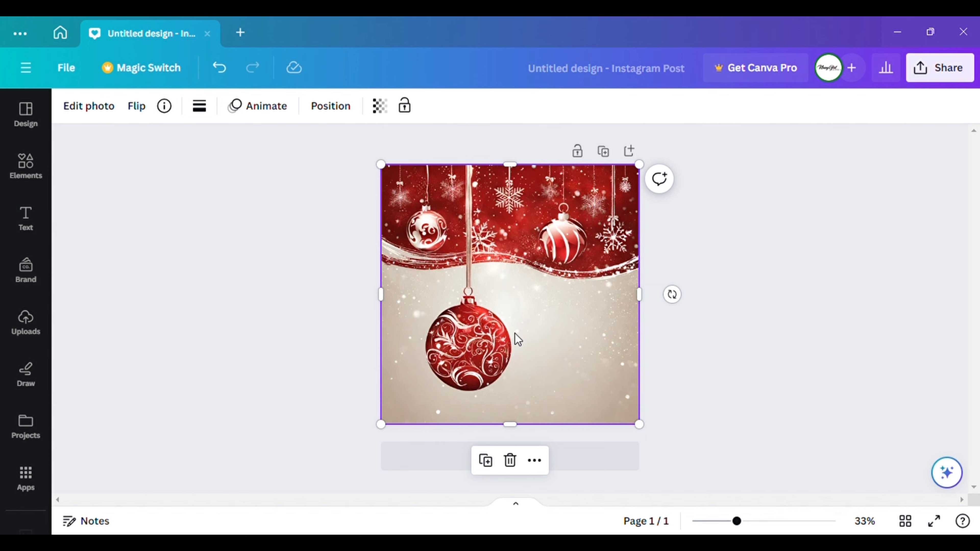
{"action": "left_click_drag", "start_coordinate": [511, 426], "coordinate": [538, 301]}
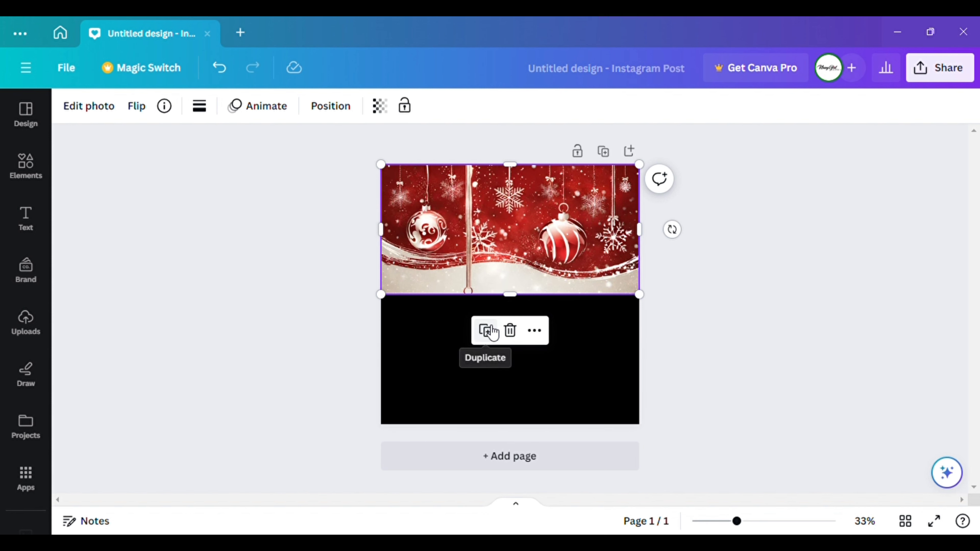
{"action": "left_click_drag", "start_coordinate": [517, 297], "coordinate": [527, 295]}
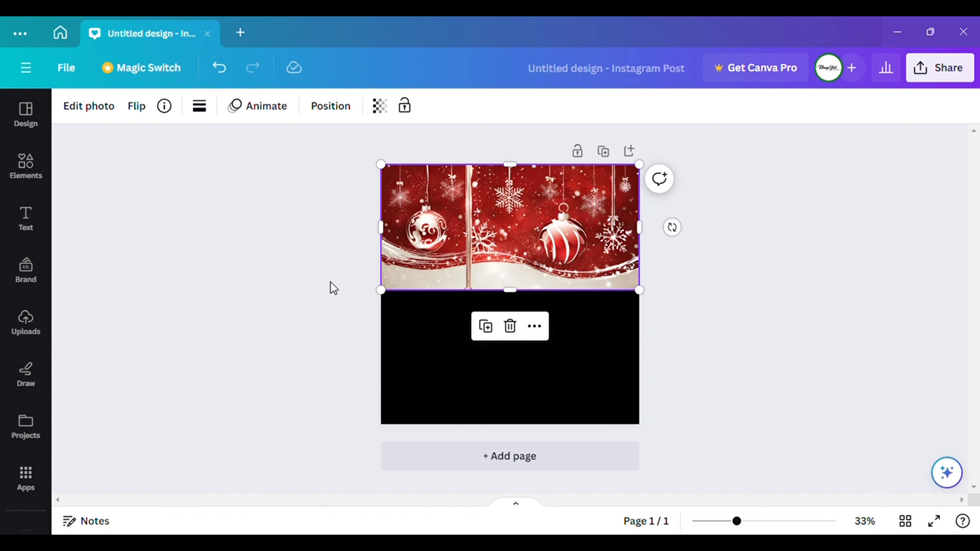
Find and open the Magic Media image generator among the available apps.
{"action": "left_click", "coordinate": [27, 477]}
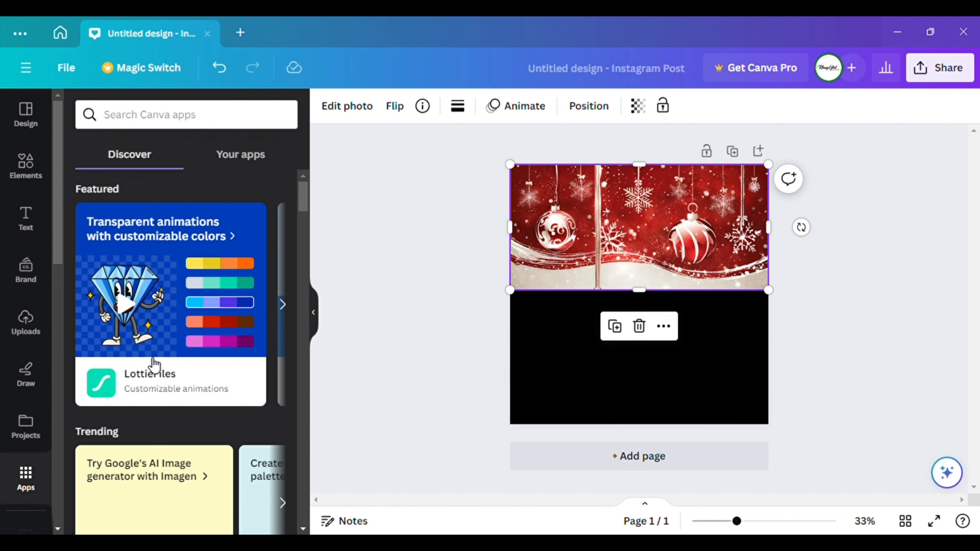
{"action": "scroll", "coordinate": [194, 235], "scroll_direction": "down", "scroll_amount": 2}
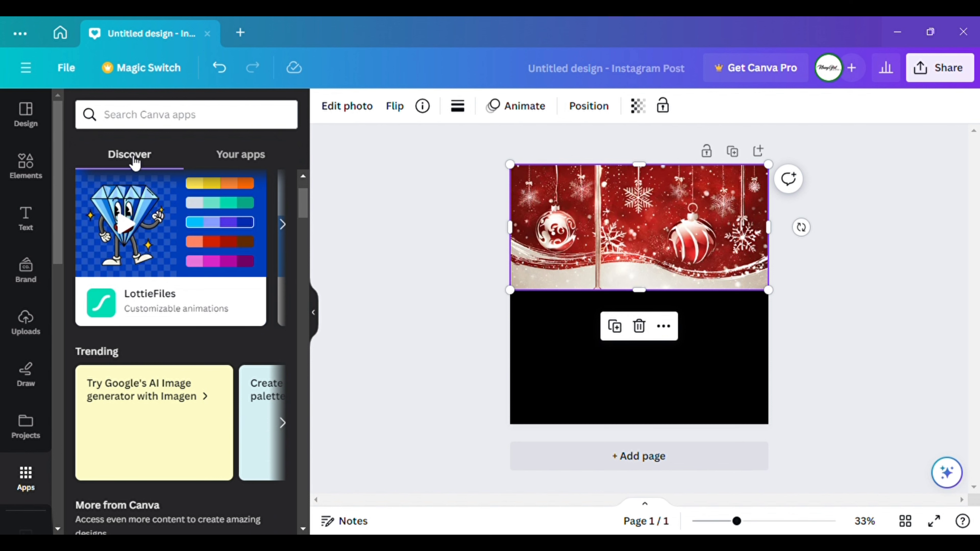
{"action": "scroll", "coordinate": [195, 309], "scroll_direction": "down", "scroll_amount": 8}
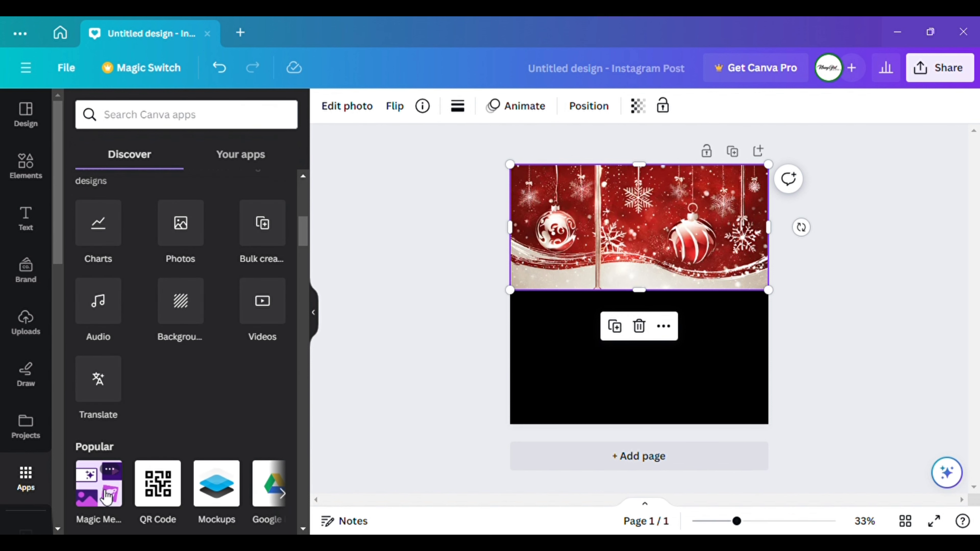
{"action": "left_click", "coordinate": [99, 422]}
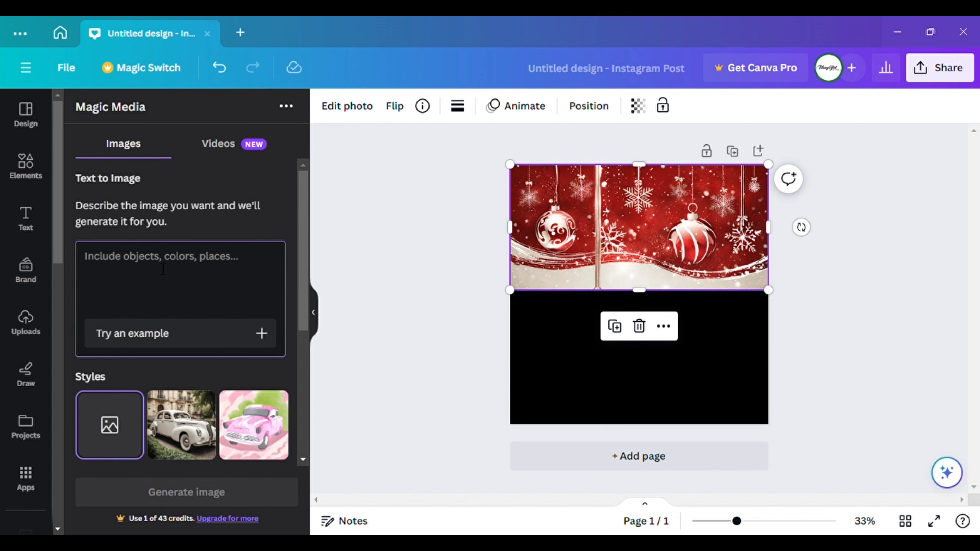
Generate images from the prompt "red christmas background" with no style applied.
{"action": "type", "text": "red"}
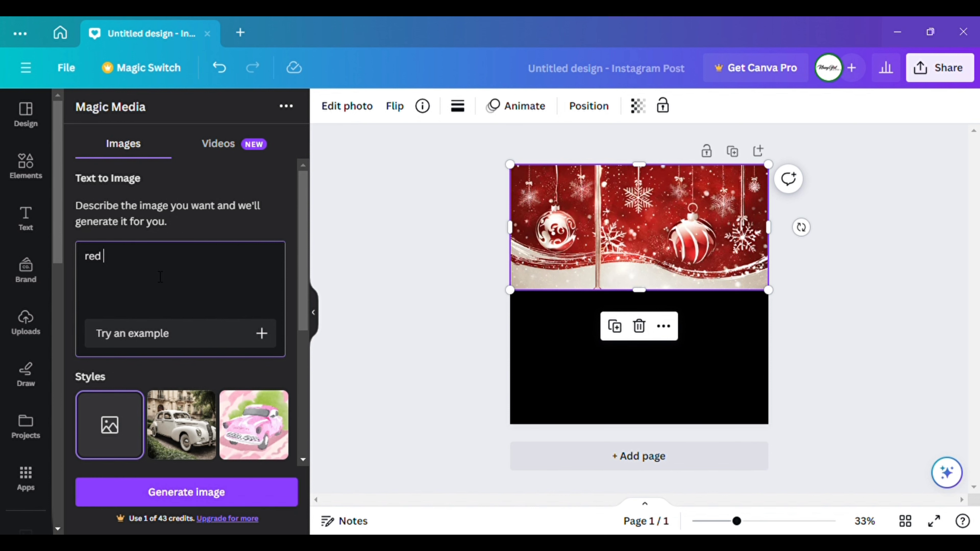
{"action": "type", "text": " christmas basck"}
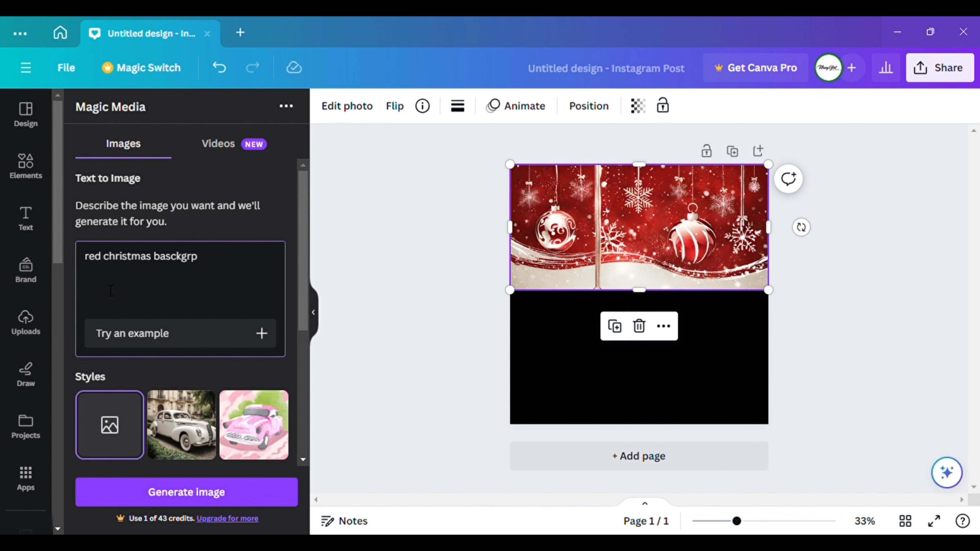
{"action": "type", "text": "grp"}
{"action": "key", "text": "BackSpace"}
{"action": "key", "text": "BackSpace"}
{"action": "key", "text": "BackSpace"}
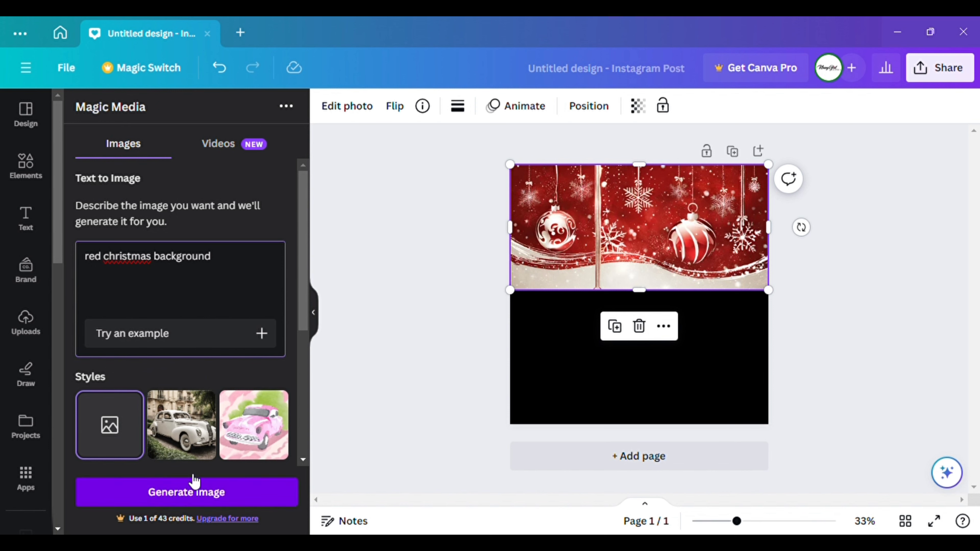
{"action": "left_click", "coordinate": [191, 496]}
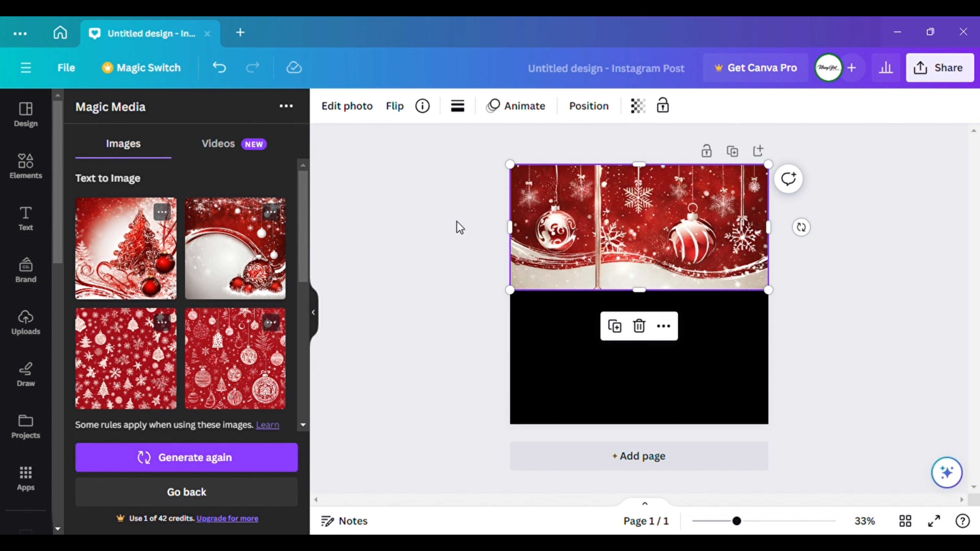
Change the prompt to "pink christmas background" and generate a new set of images.
{"action": "scroll", "coordinate": [154, 347], "scroll_direction": "down", "scroll_amount": 5}
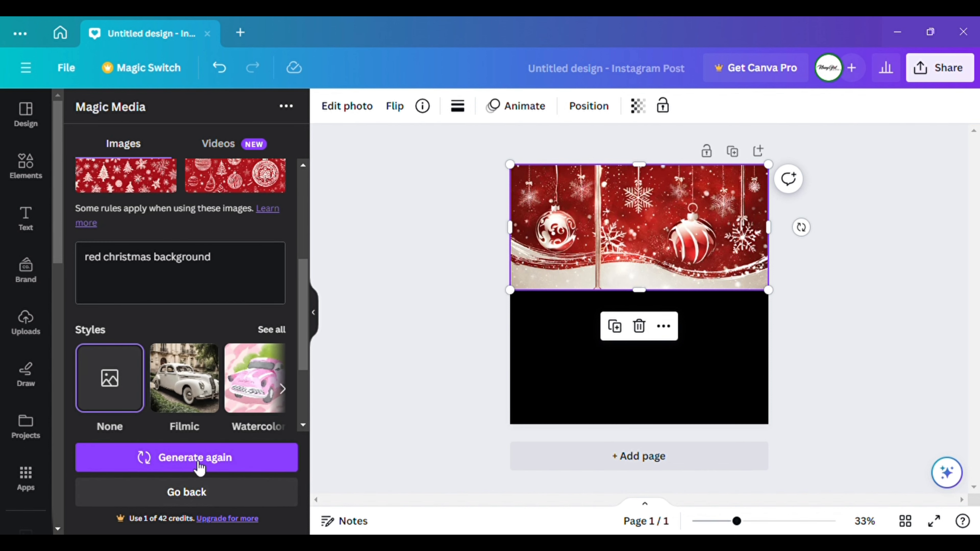
{"action": "left_click", "coordinate": [107, 264]}
{"action": "key", "text": "BackSpace"}
{"action": "key", "text": "BackSpace"}
{"action": "key", "text": "BackSpace"}
{"action": "key", "text": "BackSpace"}
{"action": "type", "text": "pink"}
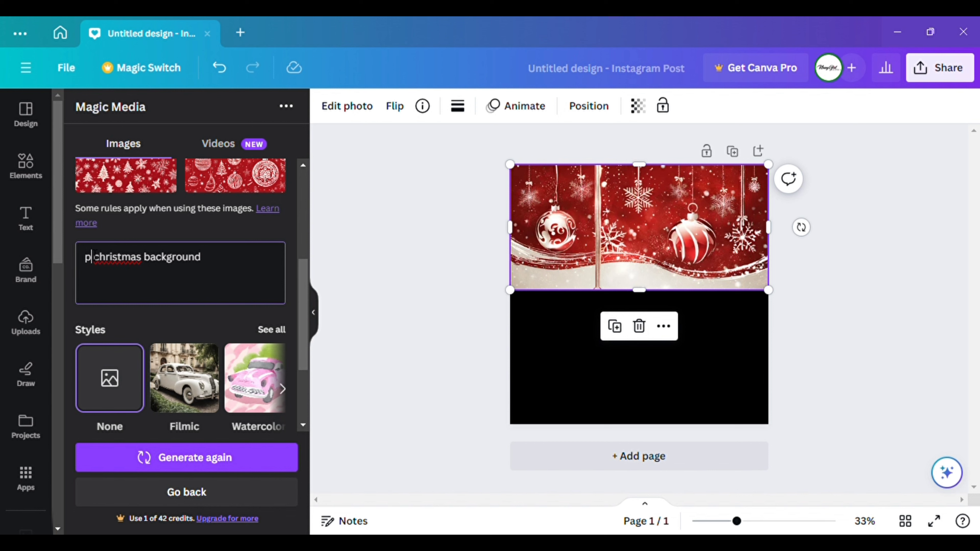
{"action": "left_click", "coordinate": [185, 462]}
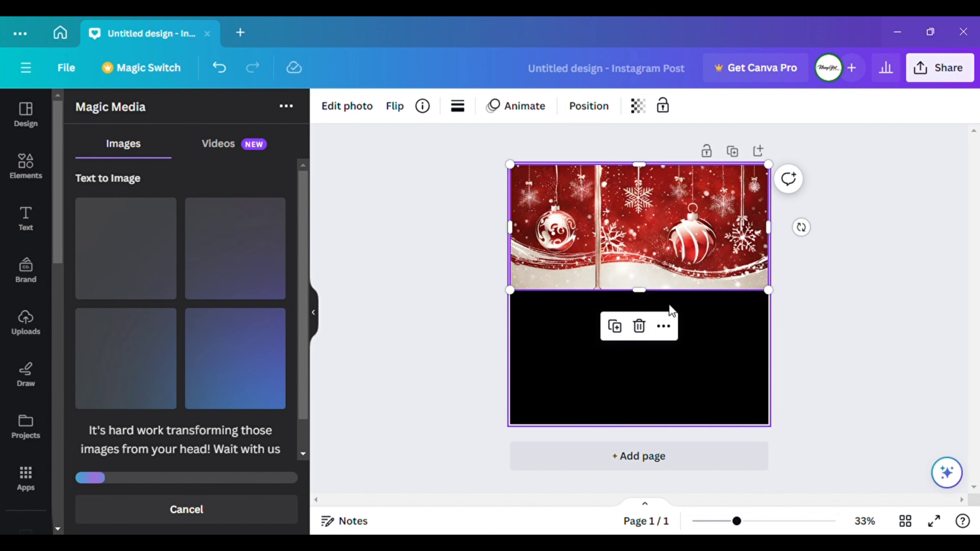
Trim the Christmas image's lower edge slightly and close the image generator.
{"action": "left_click_drag", "start_coordinate": [646, 296], "coordinate": [649, 290]}
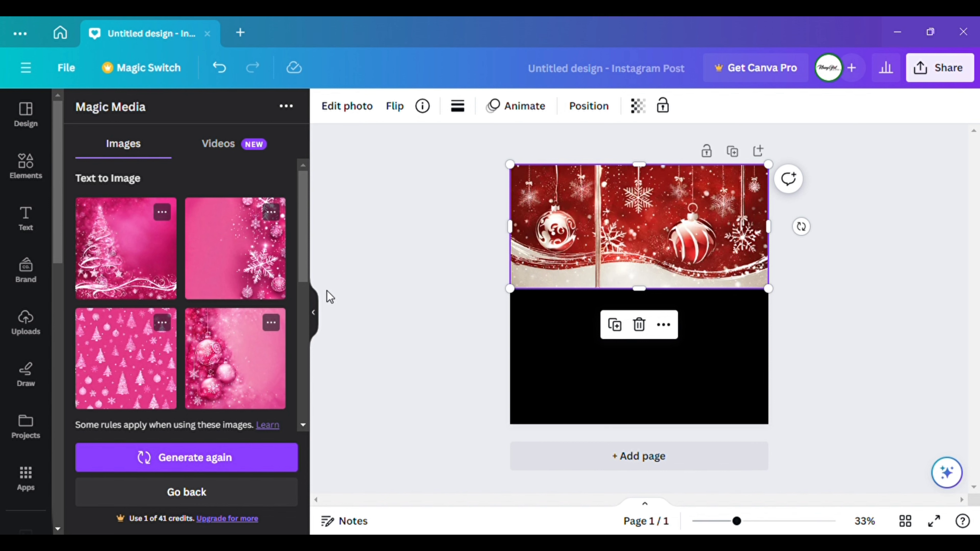
{"action": "left_click", "coordinate": [314, 313]}
{"action": "left_click", "coordinate": [249, 328]}
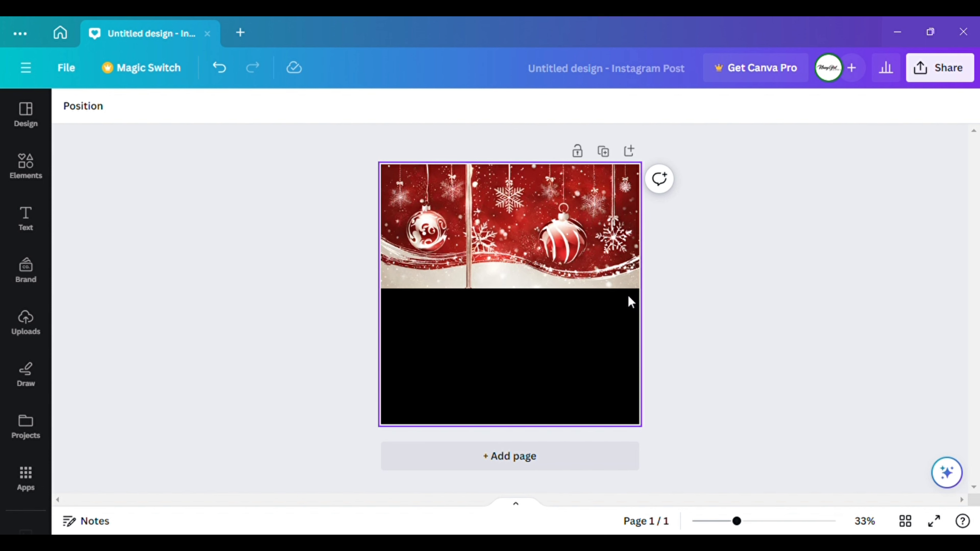
{"action": "left_click", "coordinate": [510, 265]}
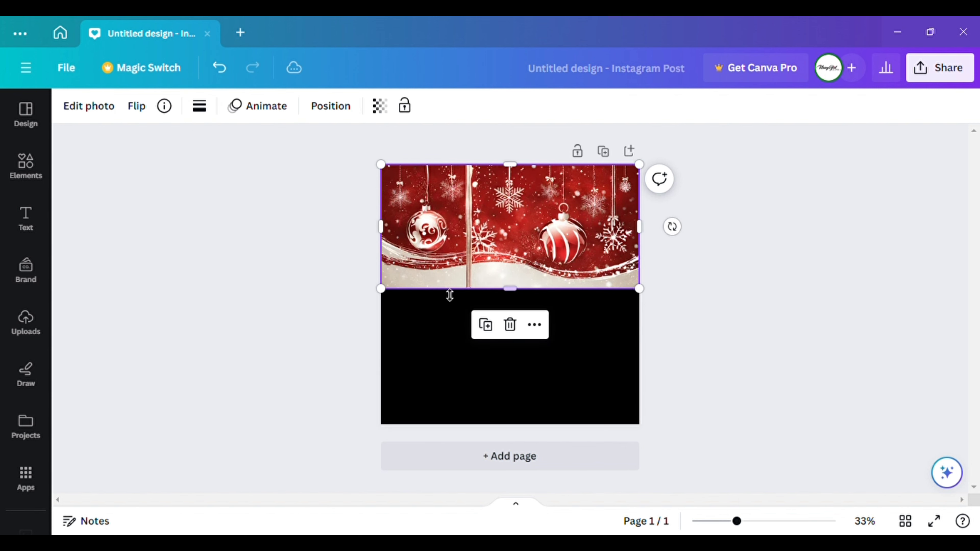
{"action": "left_click", "coordinate": [338, 264]}
Search the elements for "transparent gradient" and add the narrow teal gradient graphic to the page.
{"action": "left_click", "coordinate": [24, 164]}
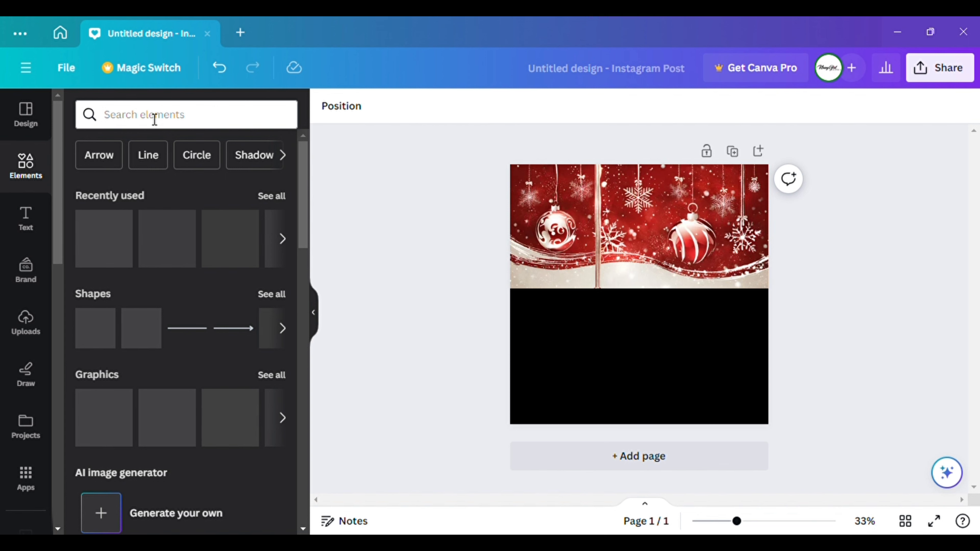
{"action": "left_click", "coordinate": [173, 133]}
{"action": "type", "text": "transparentt"}
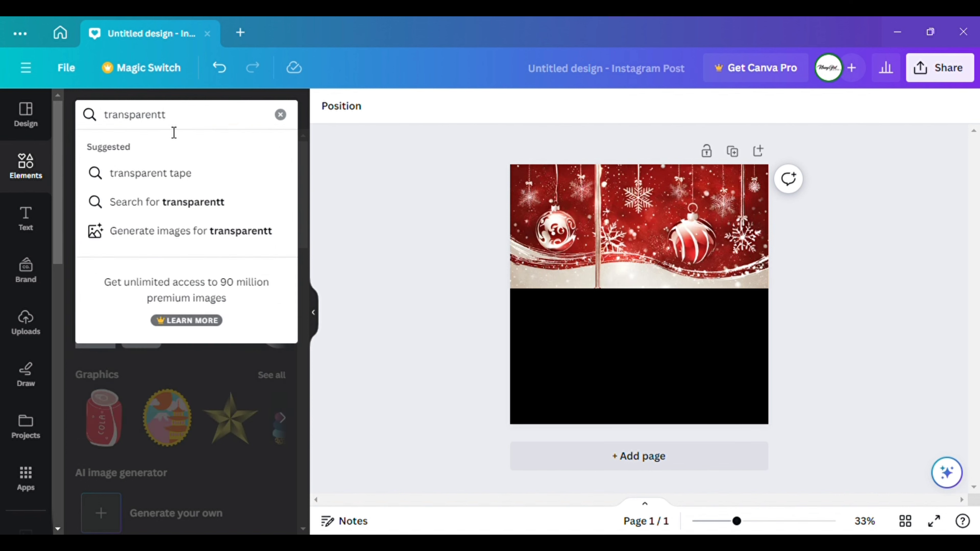
{"action": "key", "text": "BackSpace"}
{"action": "left_click", "coordinate": [168, 183]}
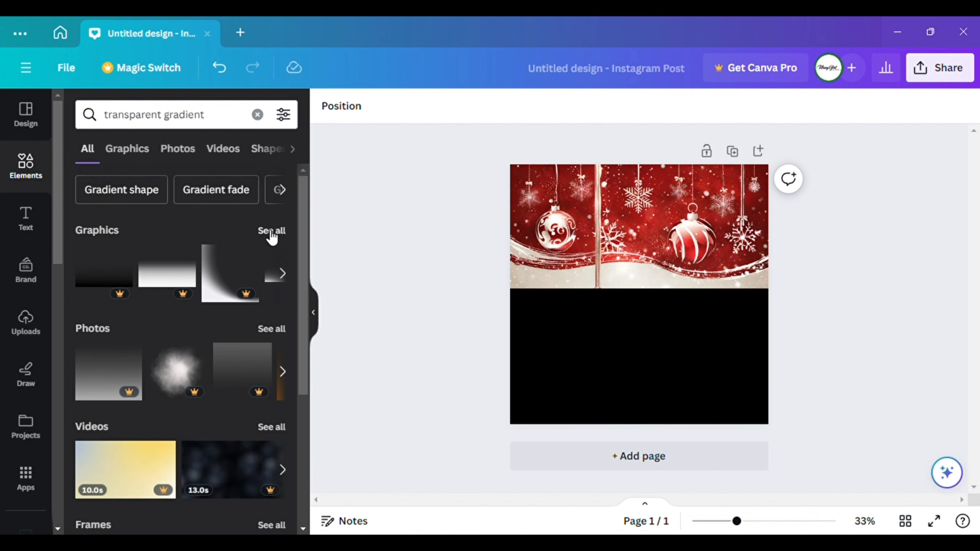
{"action": "left_click", "coordinate": [271, 232]}
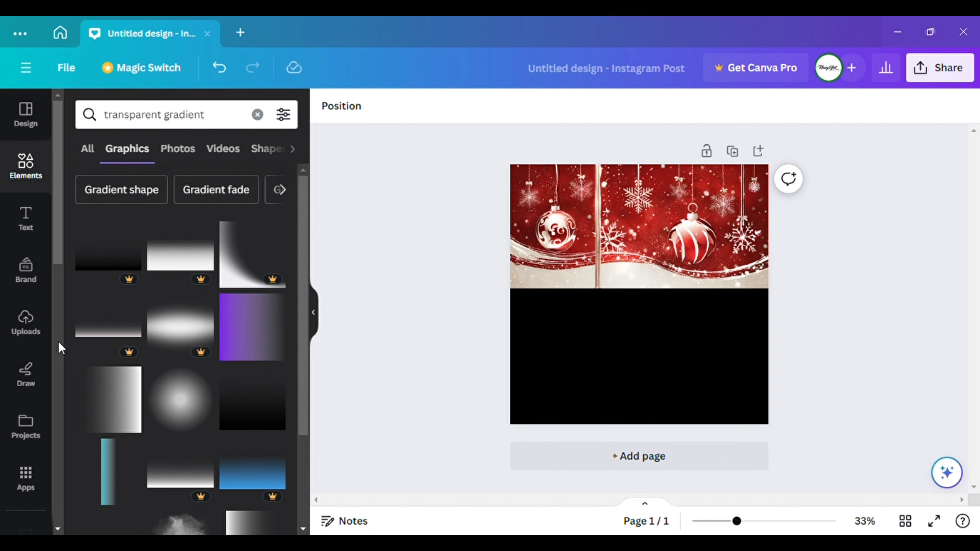
{"action": "scroll", "coordinate": [215, 411], "scroll_direction": "down", "scroll_amount": 3}
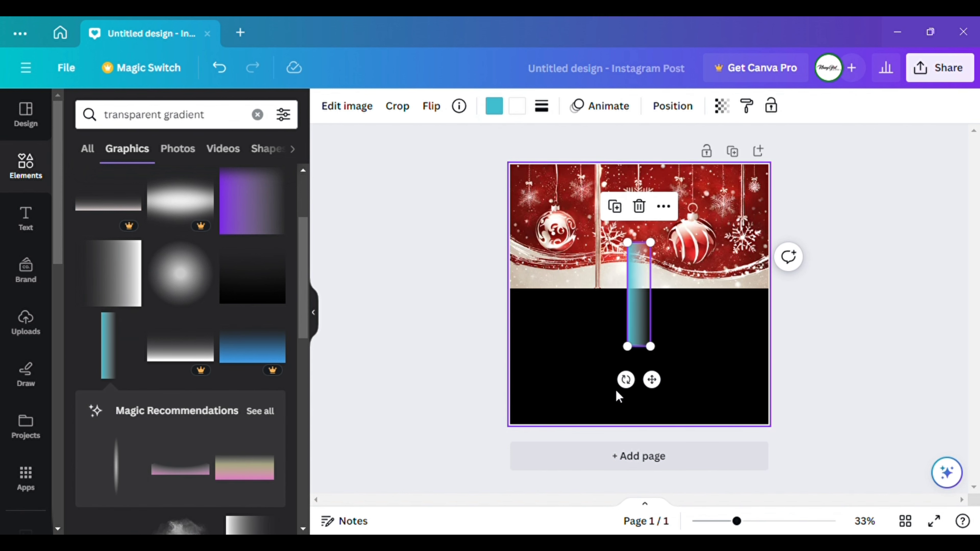
Rotate the teal gradient to horizontal and stretch it across the full page width over the Christmas image's lower edge.
{"action": "left_click_drag", "start_coordinate": [626, 379], "coordinate": [725, 317]}
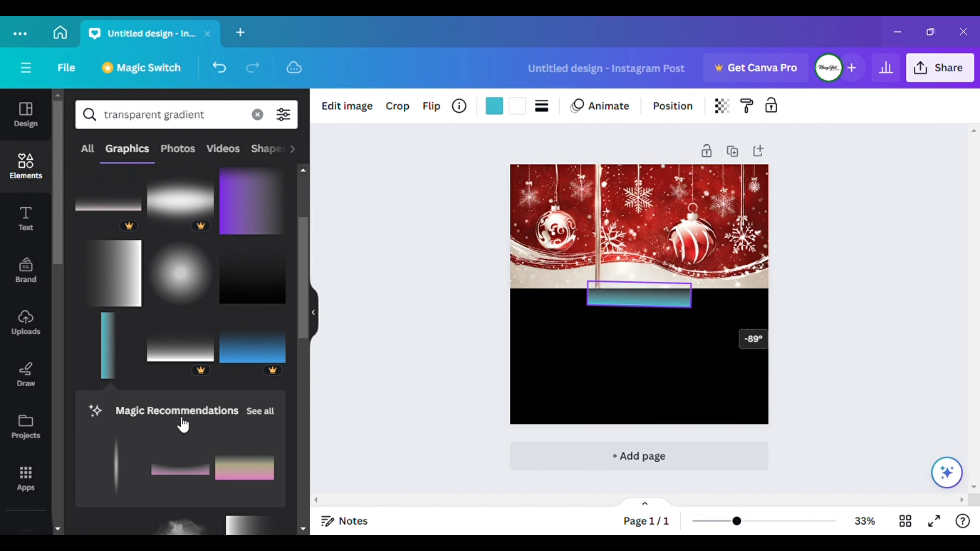
{"action": "left_click", "coordinate": [314, 312]}
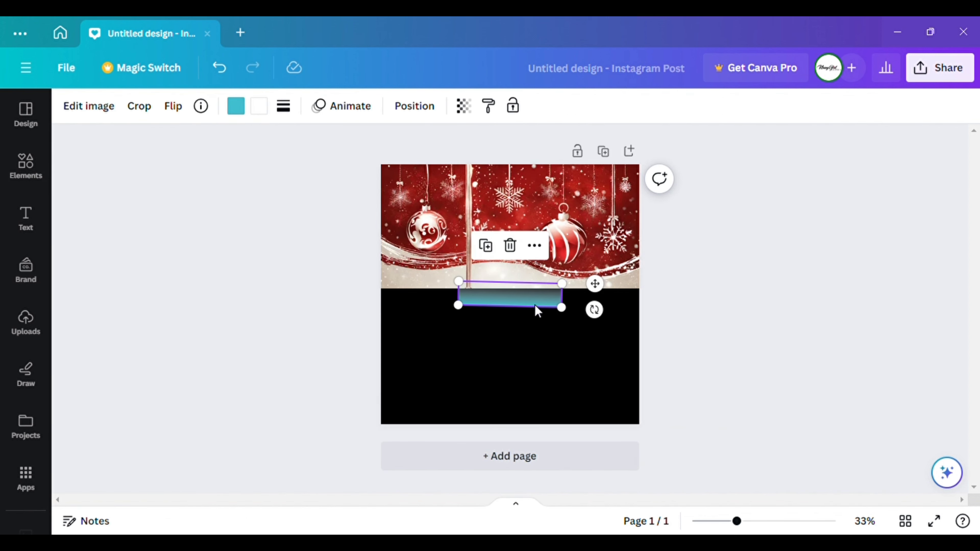
{"action": "left_click_drag", "start_coordinate": [594, 309], "coordinate": [619, 317]}
{"action": "left_click_drag", "start_coordinate": [563, 282], "coordinate": [651, 280]}
{"action": "left_click_drag", "start_coordinate": [458, 265], "coordinate": [380, 246]}
{"action": "left_click_drag", "start_coordinate": [534, 306], "coordinate": [536, 294]}
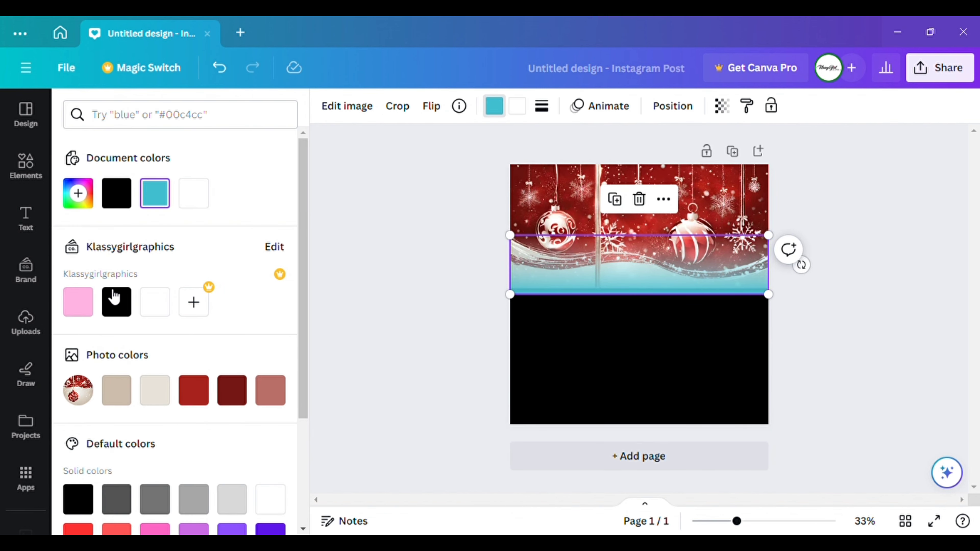
Set both gradient colors to black to fade the Christmas image into the background, and check the blend up close.
{"action": "left_click", "coordinate": [116, 301]}
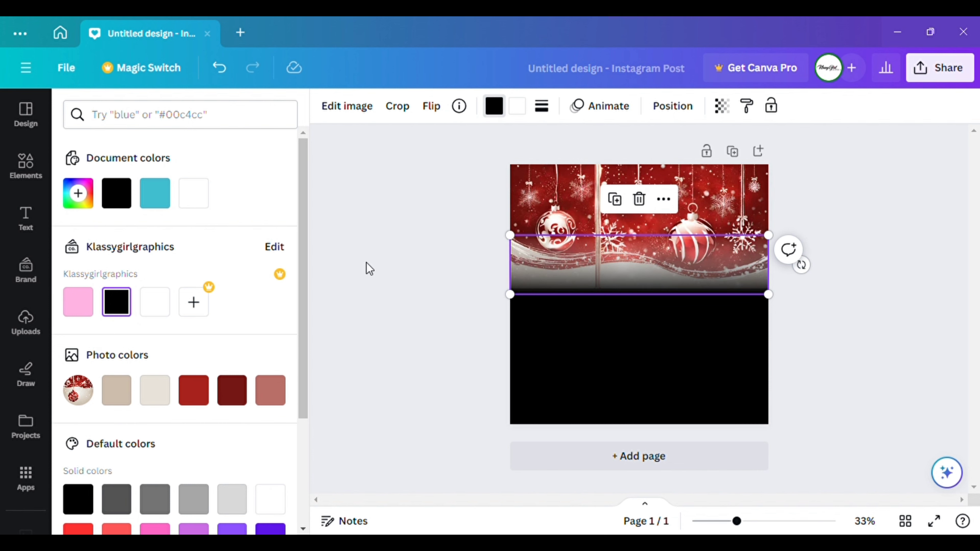
{"action": "left_click", "coordinate": [493, 112]}
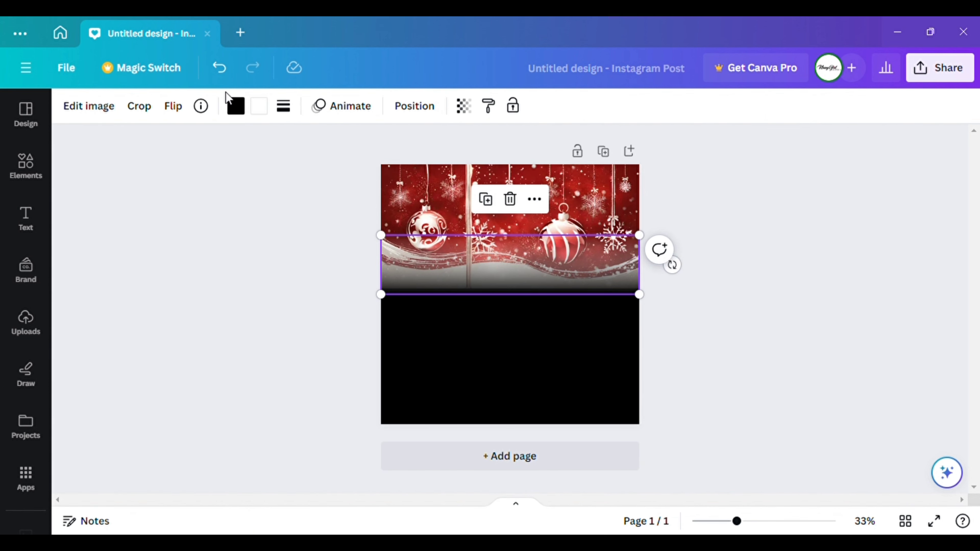
{"action": "left_click", "coordinate": [259, 111]}
{"action": "left_click", "coordinate": [116, 301]}
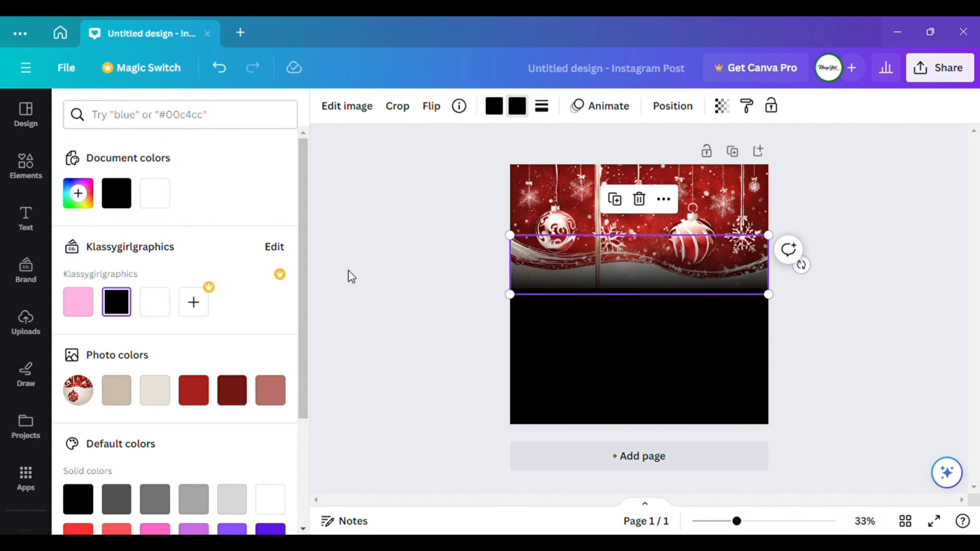
{"action": "left_click", "coordinate": [619, 293]}
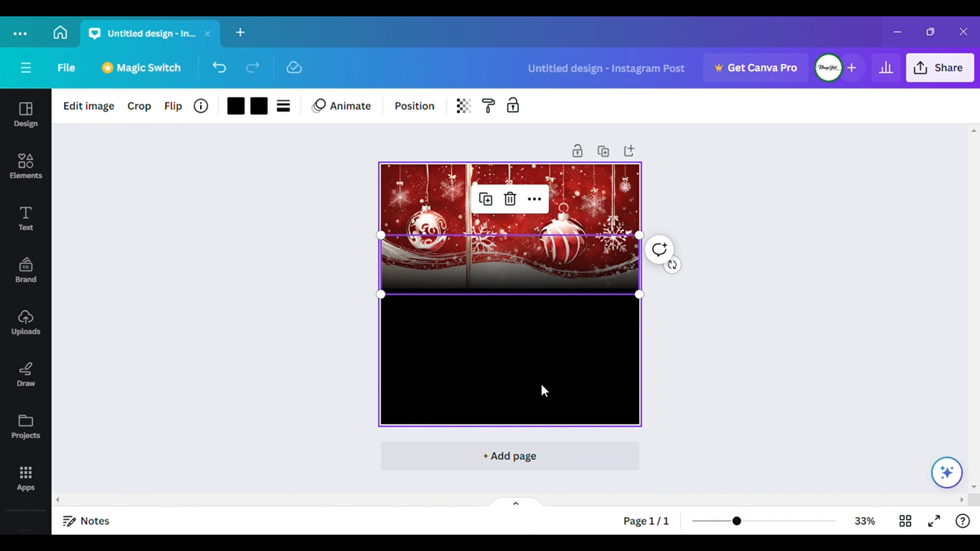
{"action": "scroll", "coordinate": [604, 282], "scroll_direction": "up", "scroll_amount": 3}
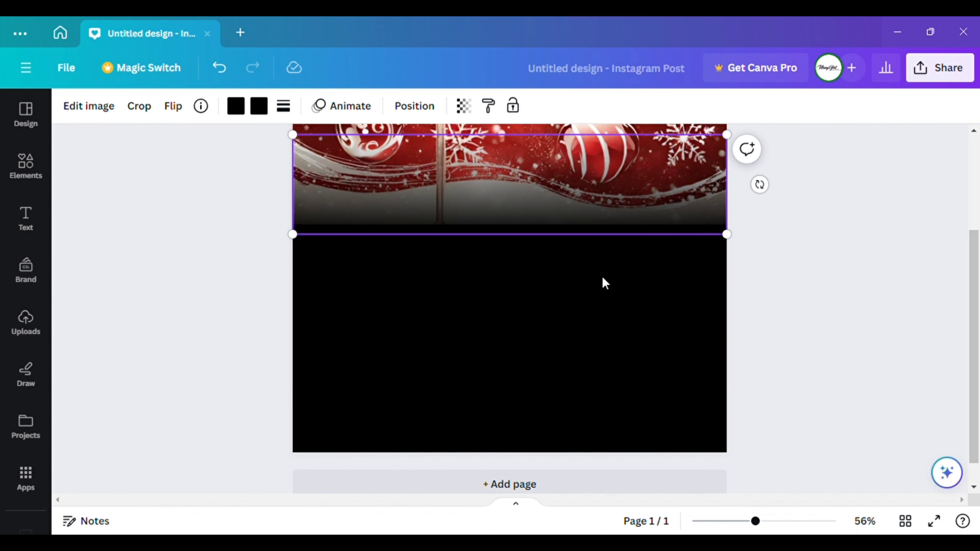
{"action": "scroll", "coordinate": [495, 283], "scroll_direction": "up", "scroll_amount": 2}
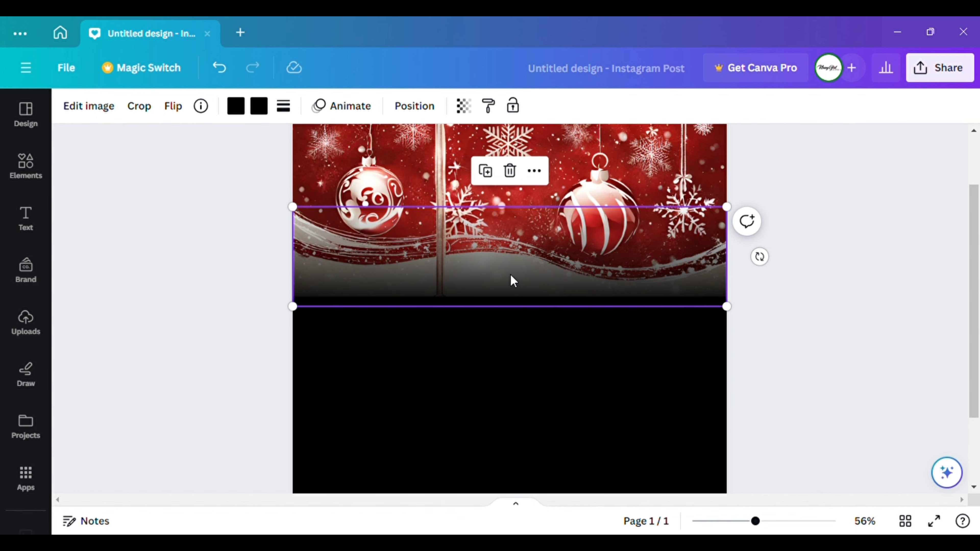
{"action": "left_click_drag", "start_coordinate": [511, 280], "coordinate": [518, 278]}
{"action": "left_click", "coordinate": [748, 301]}
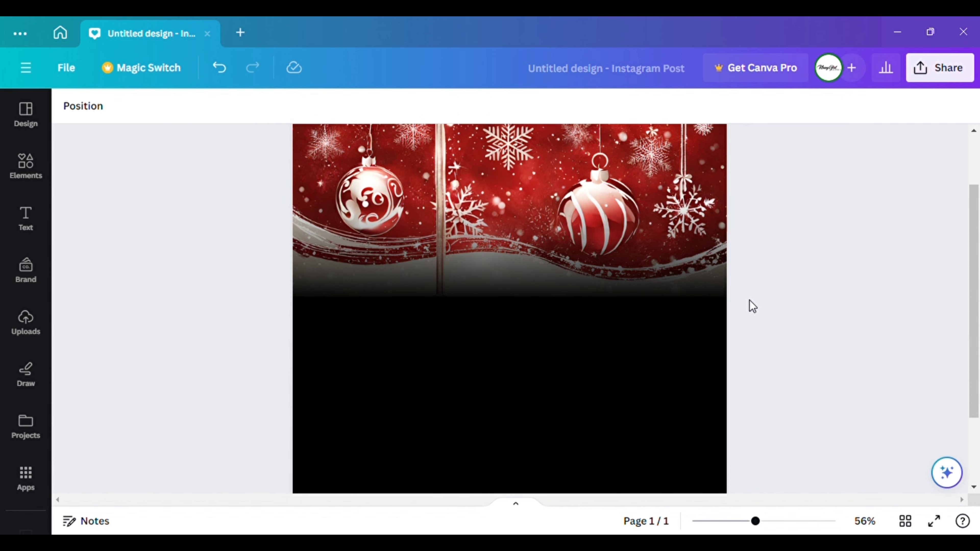
{"action": "scroll", "coordinate": [750, 306], "scroll_direction": "down", "scroll_amount": 5}
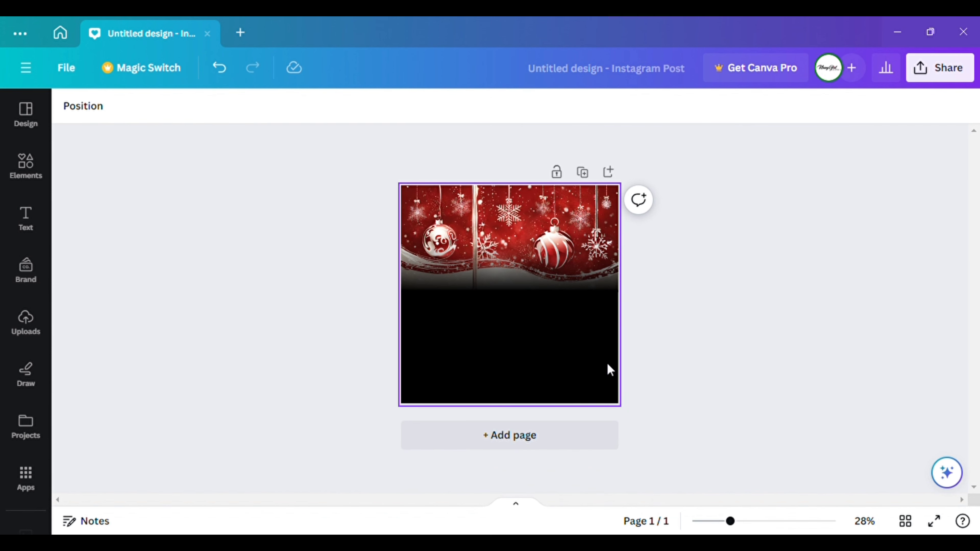
Extend the Christmas image's lower edge slightly and move the black gradient down to cover the new edge.
{"action": "scroll", "coordinate": [638, 477], "scroll_direction": "up", "scroll_amount": 3}
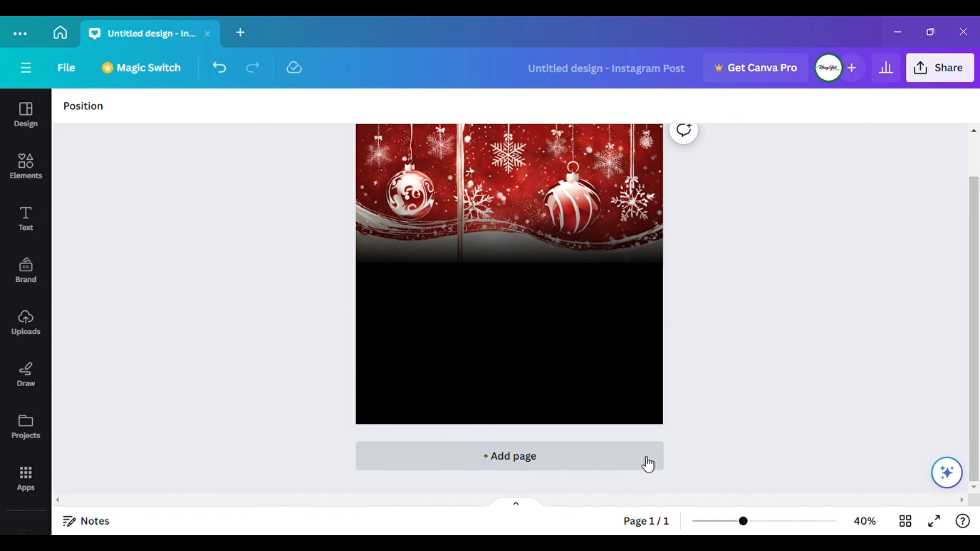
{"action": "scroll", "coordinate": [645, 464], "scroll_direction": "up", "scroll_amount": 1}
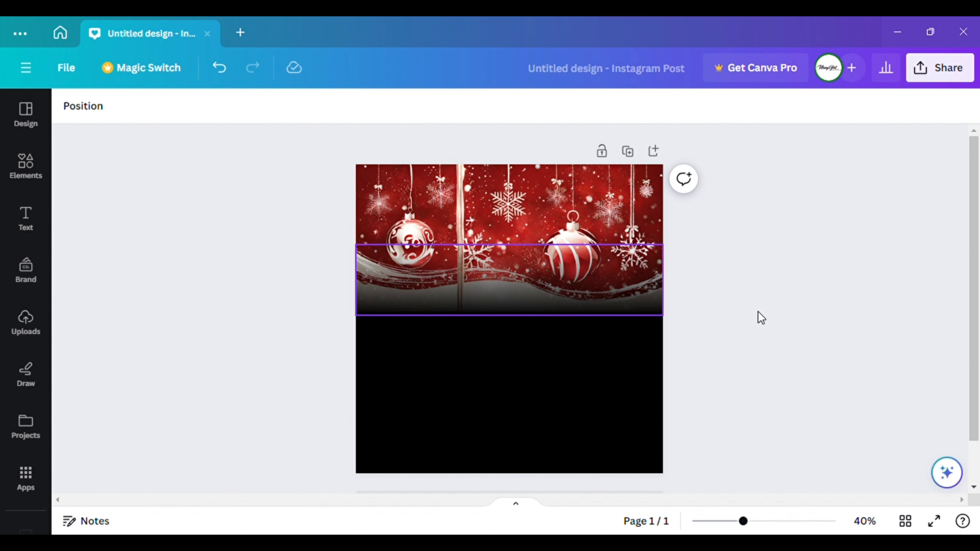
{"action": "left_click", "coordinate": [658, 233]}
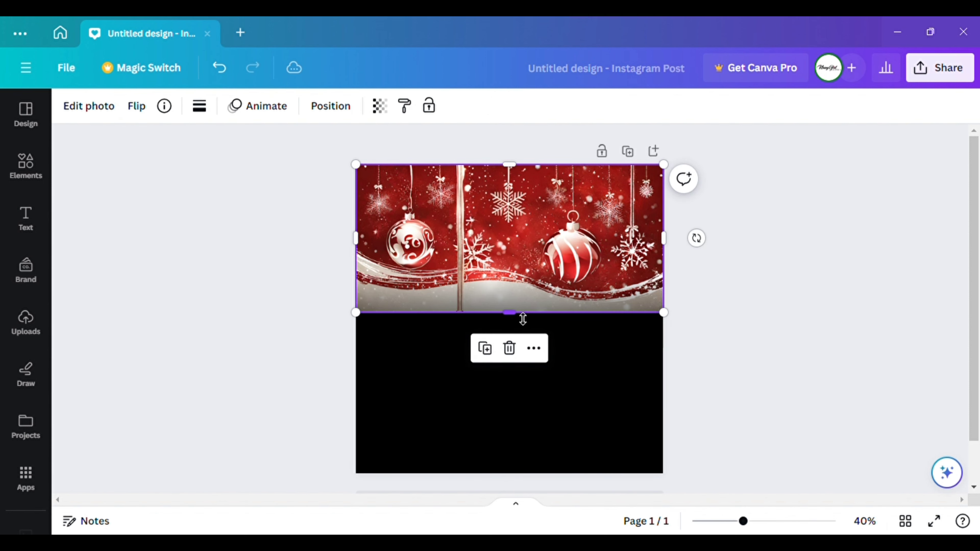
{"action": "left_click_drag", "start_coordinate": [522, 318], "coordinate": [519, 331]}
{"action": "left_click", "coordinate": [218, 73]}
{"action": "left_click_drag", "start_coordinate": [605, 341], "coordinate": [609, 316]}
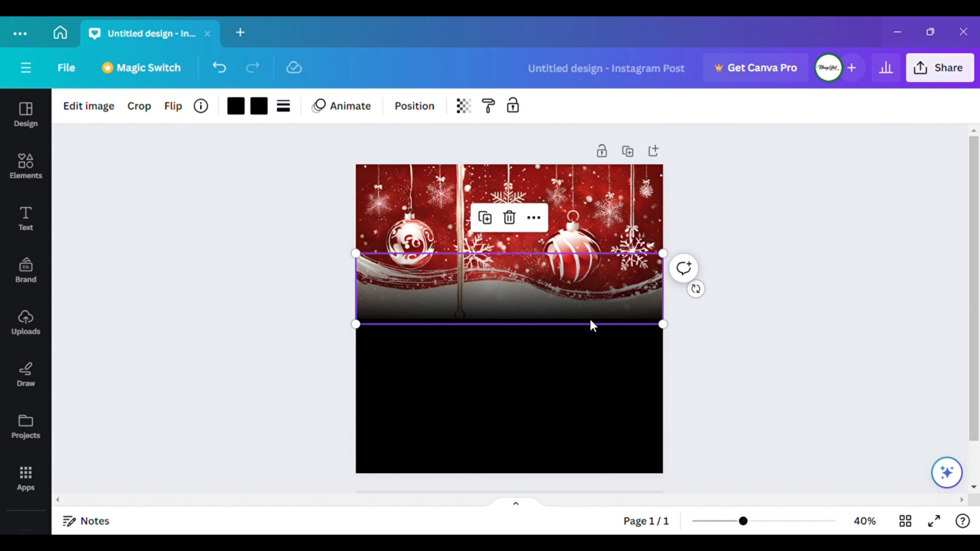
Duplicate the black gradient and place the copy slightly lower to strengthen the fade at the image's lower edge.
{"action": "left_click", "coordinate": [490, 223]}
{"action": "left_click_drag", "start_coordinate": [610, 298], "coordinate": [608, 307]}
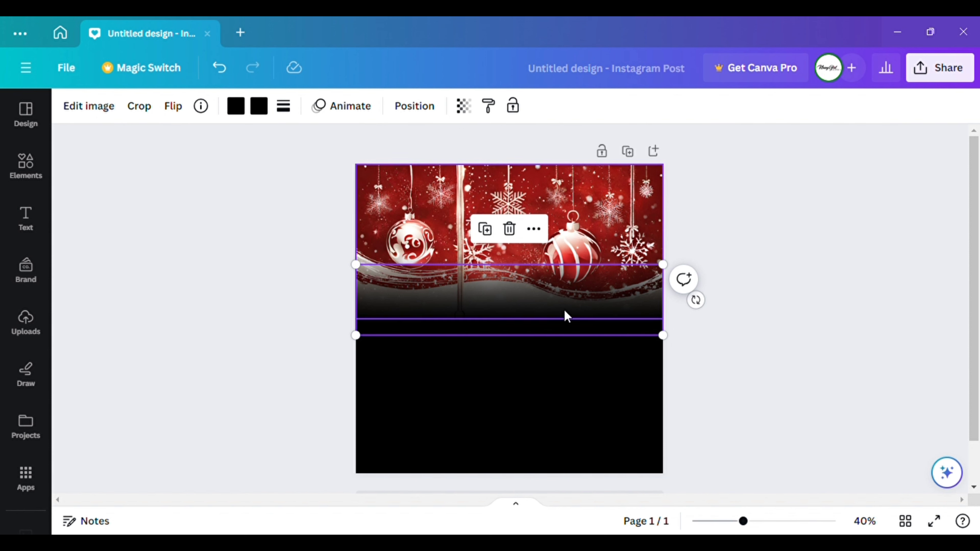
{"action": "left_click", "coordinate": [599, 312]}
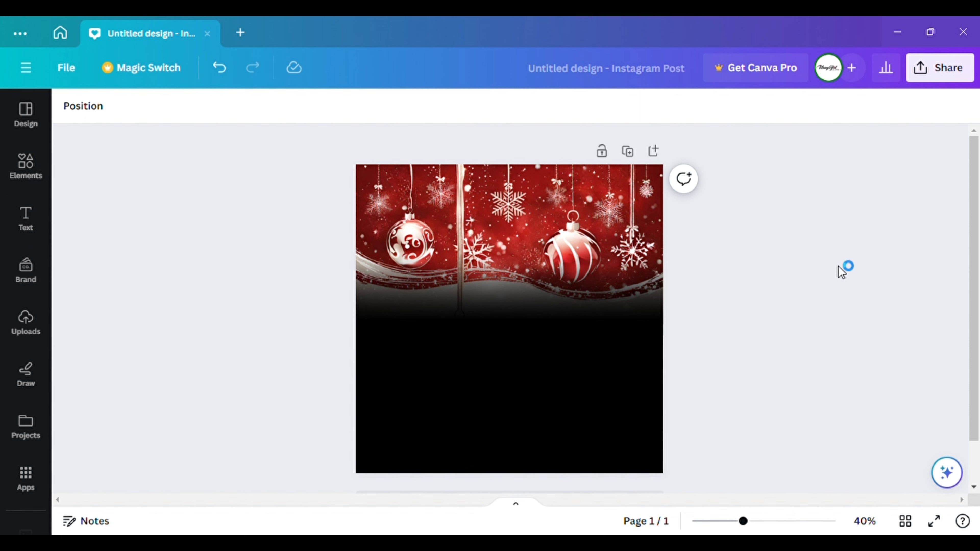
Arrange the three cutouts of women in Santa hats side by side at equal height, overlapping slightly, with the smiling woman in the middle.
{"action": "left_click_drag", "start_coordinate": [440, 328], "coordinate": [546, 297]}
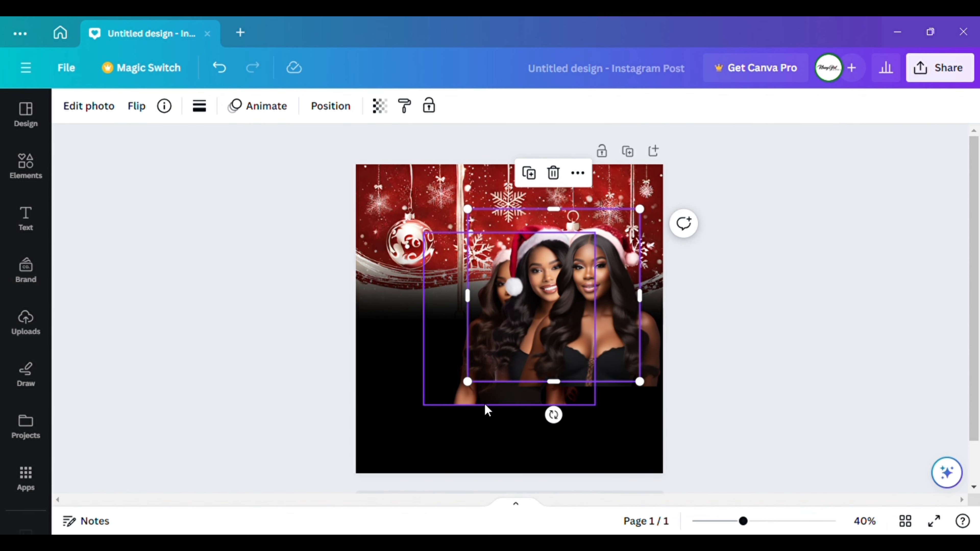
{"action": "left_click", "coordinate": [498, 396]}
{"action": "left_click_drag", "start_coordinate": [499, 396], "coordinate": [428, 357]}
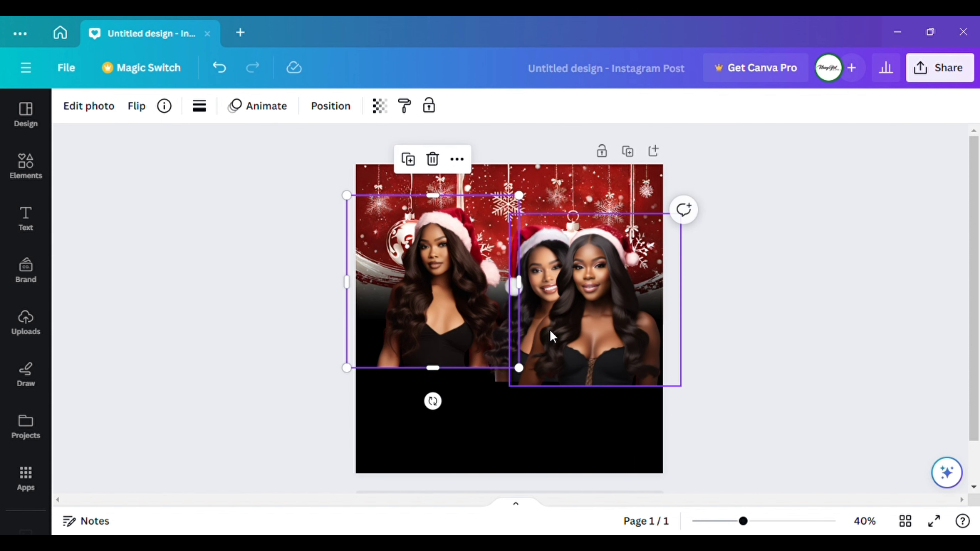
{"action": "left_click_drag", "start_coordinate": [605, 314], "coordinate": [645, 299]}
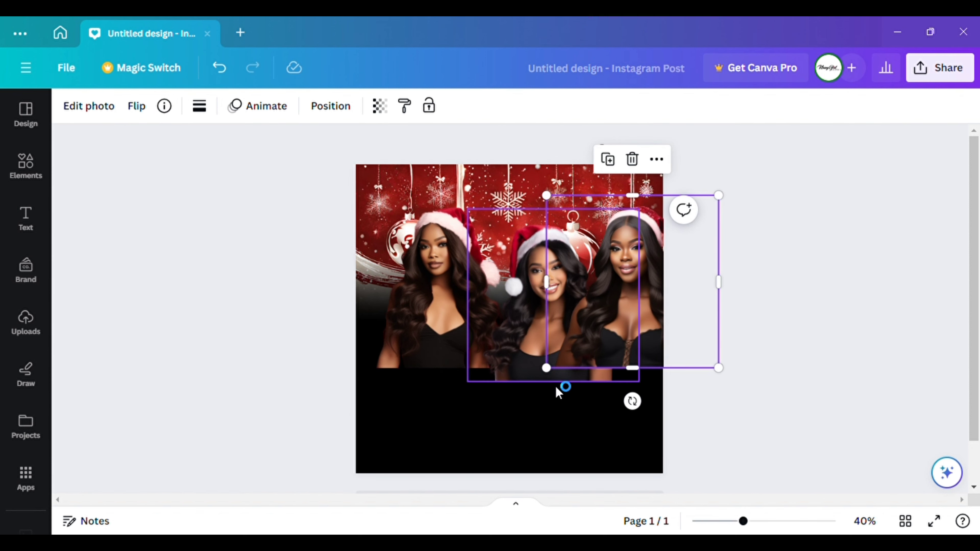
{"action": "left_click_drag", "start_coordinate": [556, 383], "coordinate": [529, 370]}
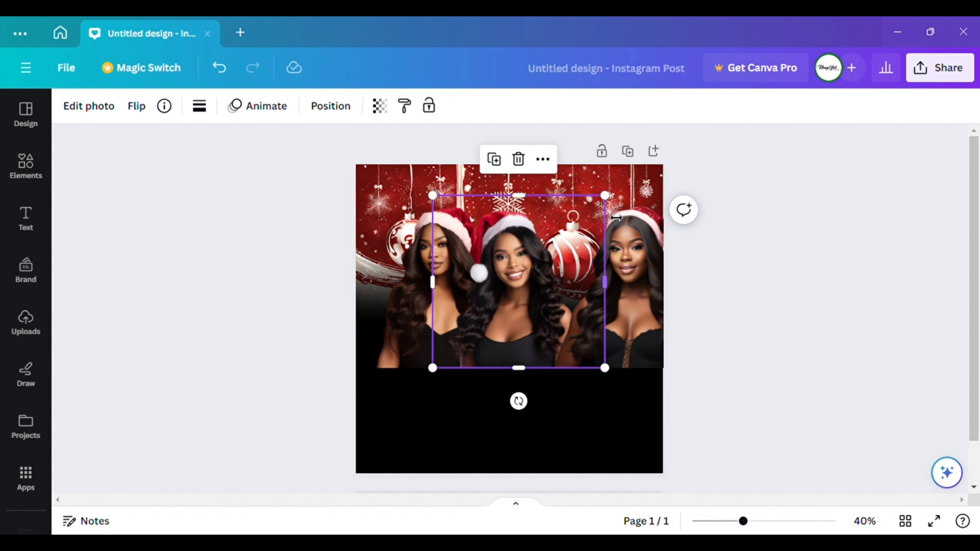
{"action": "left_click", "coordinate": [620, 281]}
{"action": "left_click_drag", "start_coordinate": [621, 281], "coordinate": [585, 288]}
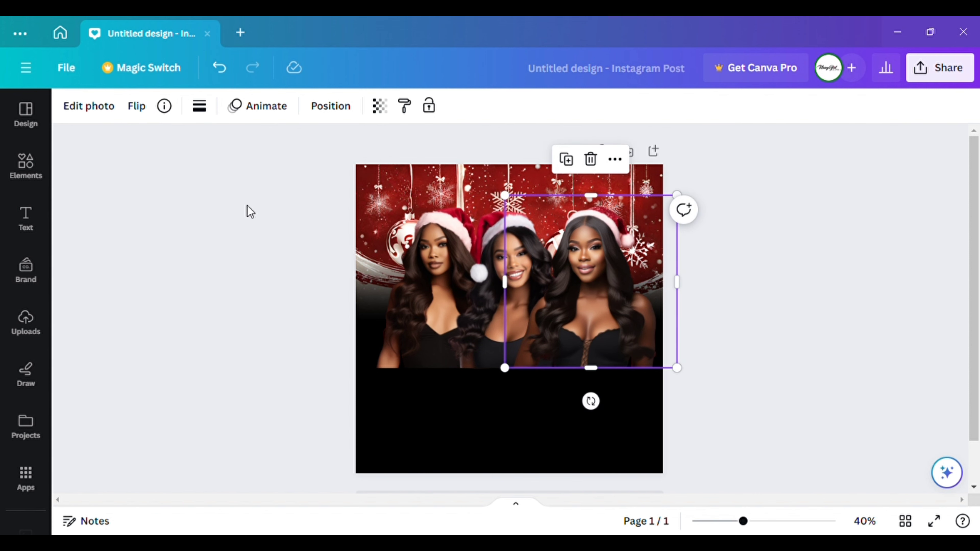
{"action": "left_click_drag", "start_coordinate": [283, 209], "coordinate": [668, 339]}
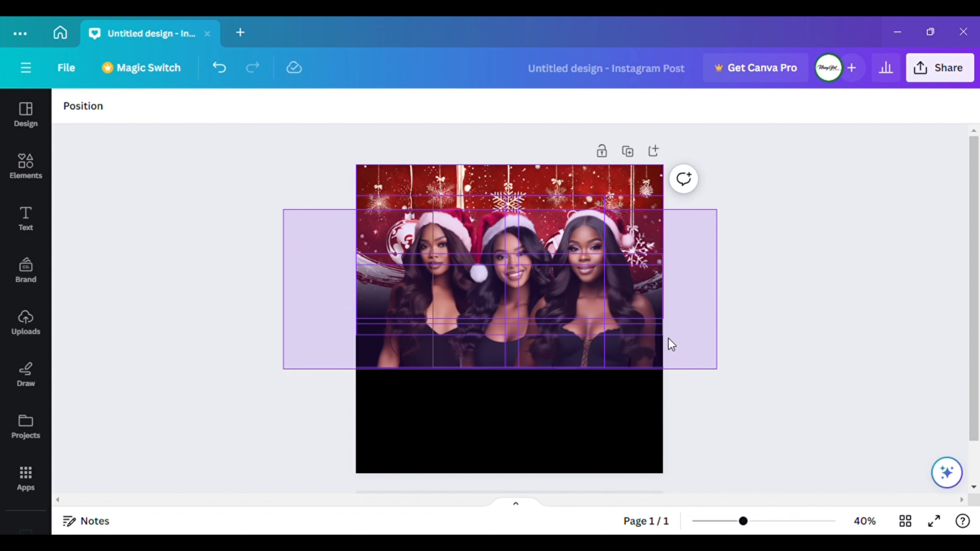
{"action": "left_click_drag", "start_coordinate": [622, 289], "coordinate": [785, 220]}
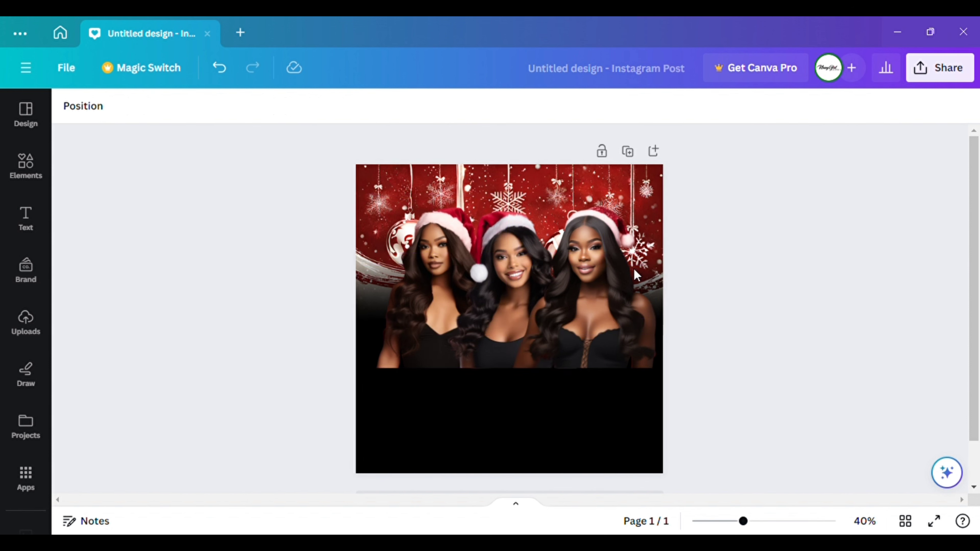
{"action": "left_click", "coordinate": [273, 286]}
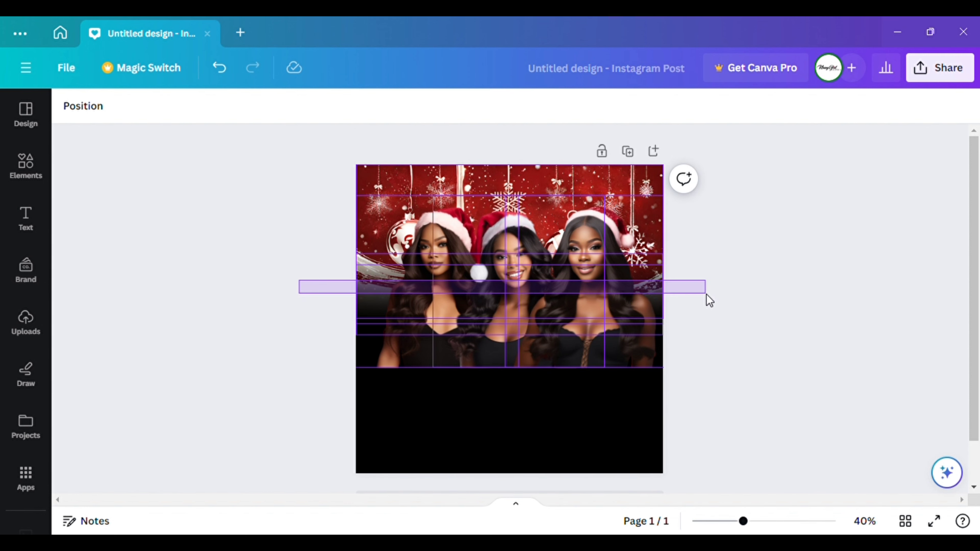
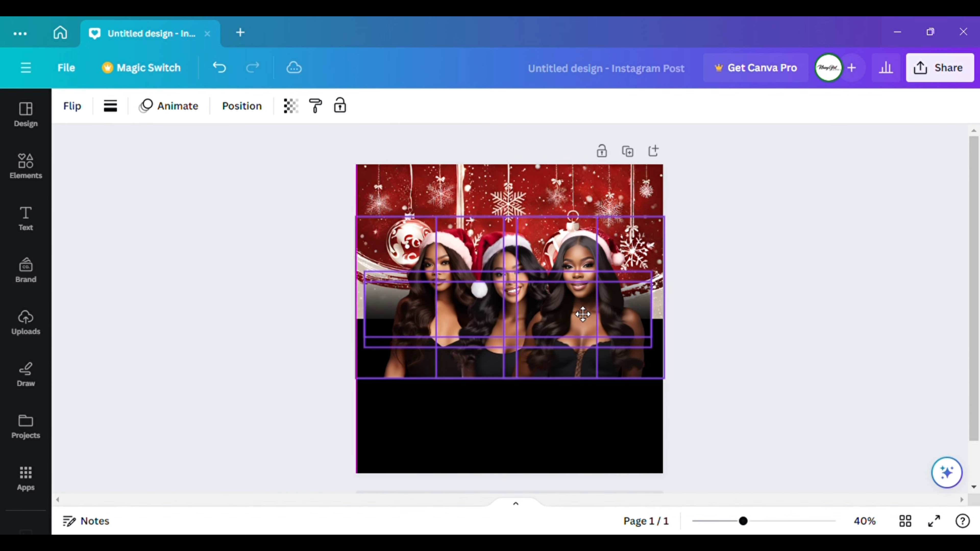
{"action": "left_click", "coordinate": [230, 72]}
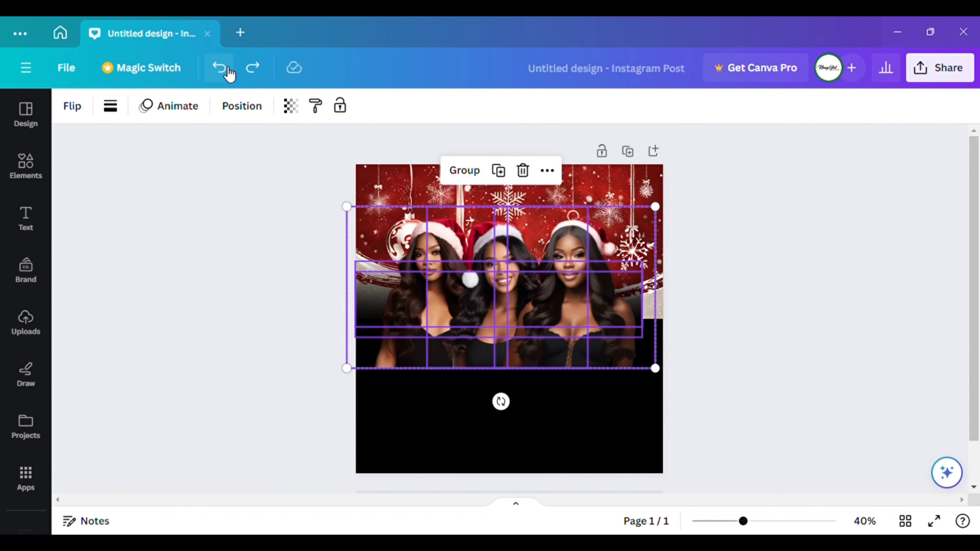
{"action": "left_click", "coordinate": [228, 71]}
{"action": "left_click", "coordinate": [399, 198]}
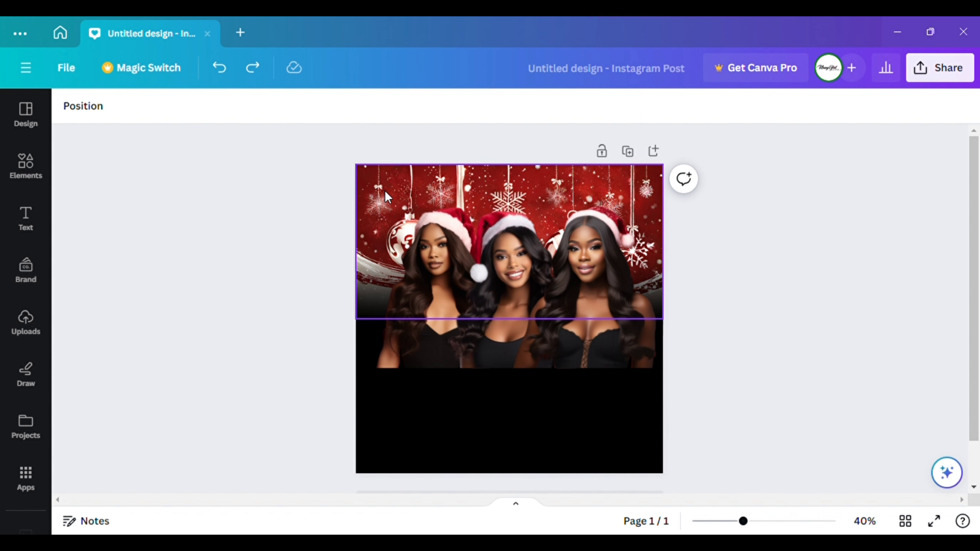
Select only the three women cutouts, center them horizontally on the page and group them.
{"action": "left_click_drag", "start_coordinate": [333, 196], "coordinate": [652, 241]}
{"action": "mouse_move", "coordinate": [536, 282]}
{"action": "left_mouse_down"}
{"action": "mouse_move", "coordinate": [562, 311]}
{"action": "mouse_move", "coordinate": [411, 328]}
{"action": "mouse_move", "coordinate": [534, 288]}
{"action": "left_mouse_up"}
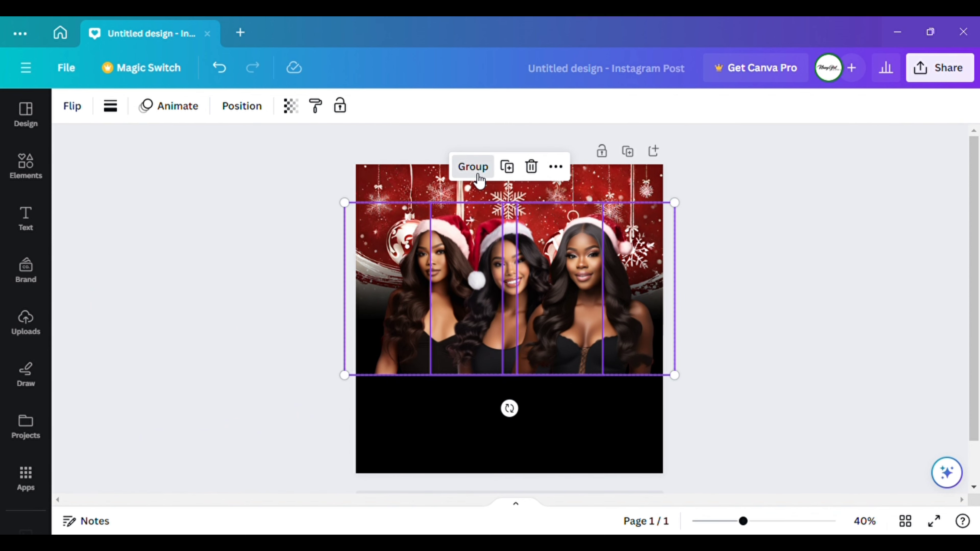
{"action": "left_click", "coordinate": [472, 166]}
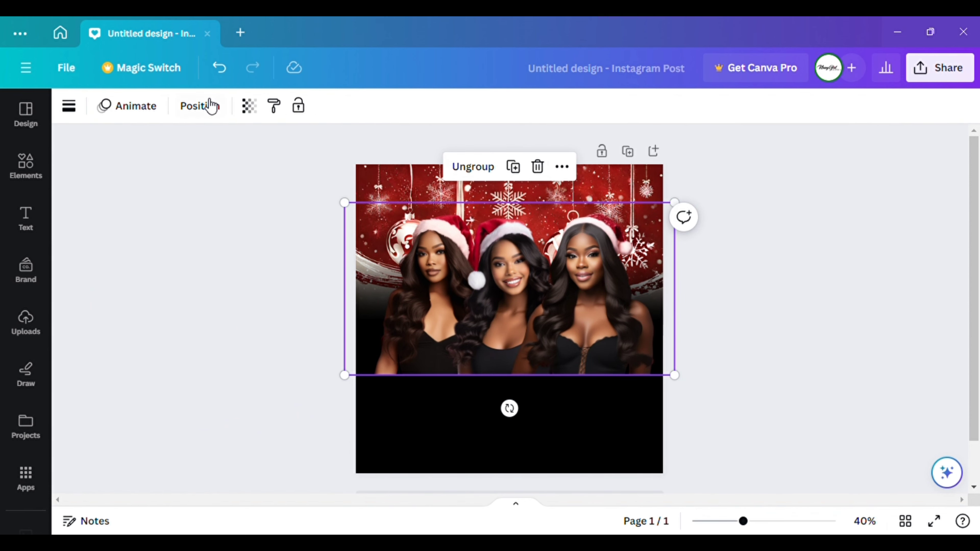
Move the women group backward in the layer order, behind both black gradients but in front of the Christmas image.
{"action": "left_click", "coordinate": [200, 106]}
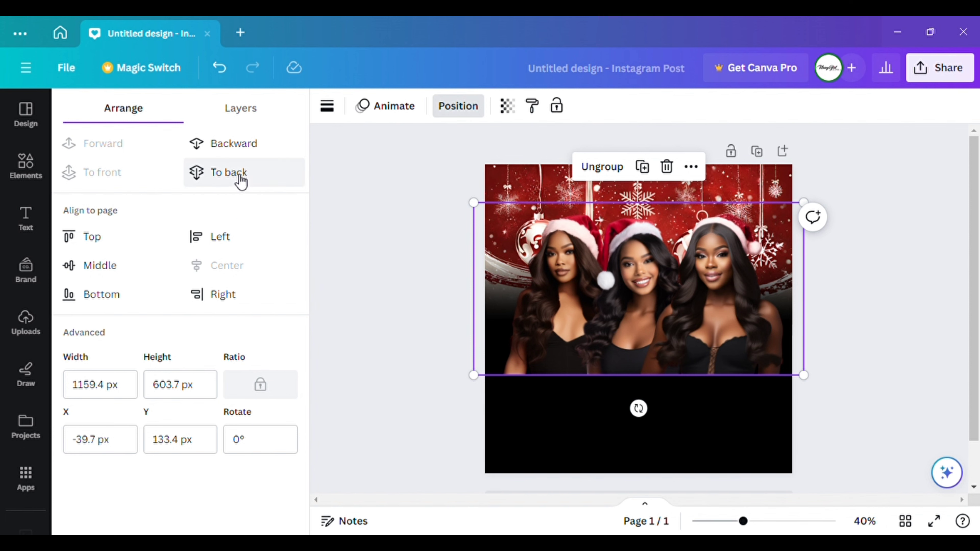
{"action": "left_click", "coordinate": [241, 179]}
{"action": "left_click", "coordinate": [87, 147]}
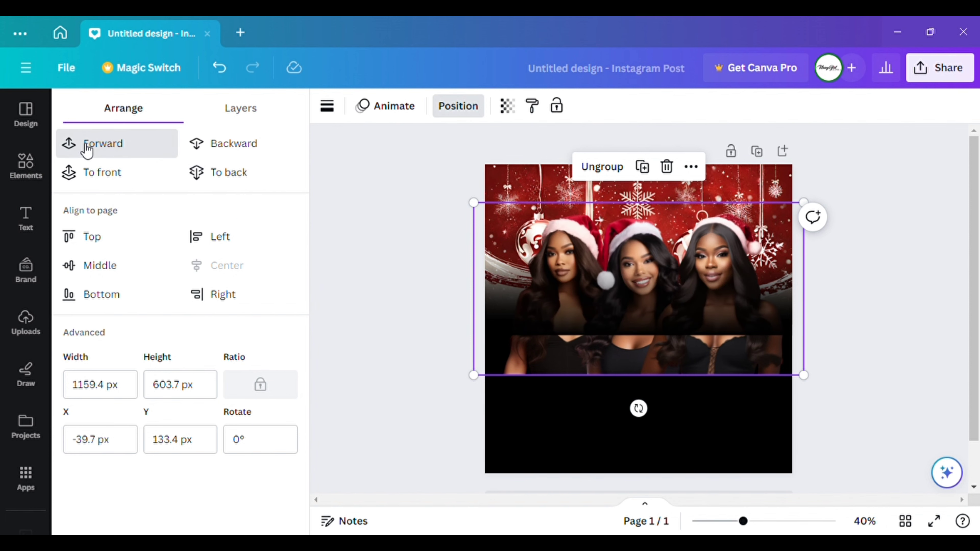
{"action": "left_click", "coordinate": [256, 148]}
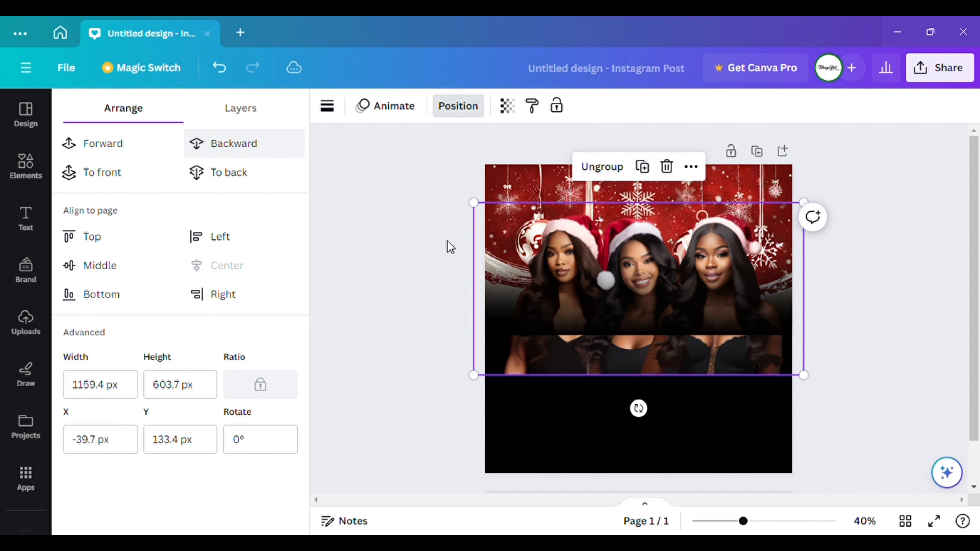
Move the women group up so its lower edge fades into black, shrink it to about 1065 px wide and center it.
{"action": "left_click_drag", "start_coordinate": [686, 241], "coordinate": [690, 202]}
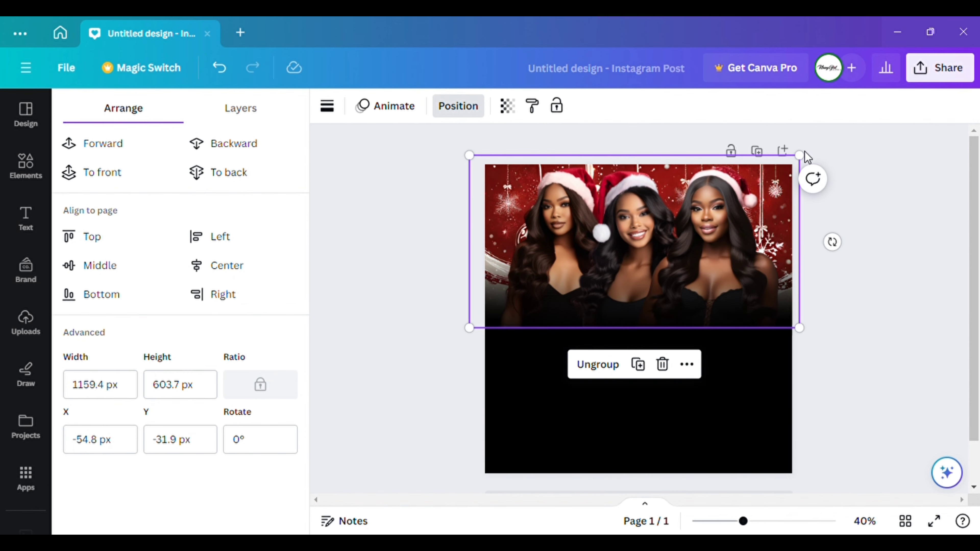
{"action": "left_click_drag", "start_coordinate": [798, 156], "coordinate": [782, 165]}
{"action": "left_click_drag", "start_coordinate": [486, 171], "coordinate": [478, 169]}
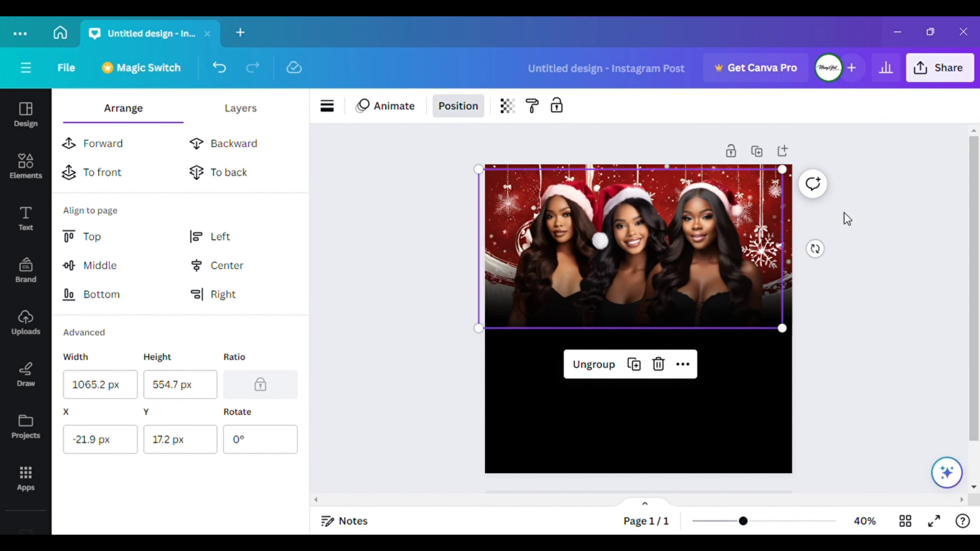
{"action": "key", "text": "Escape"}
{"action": "left_click", "coordinate": [770, 253]}
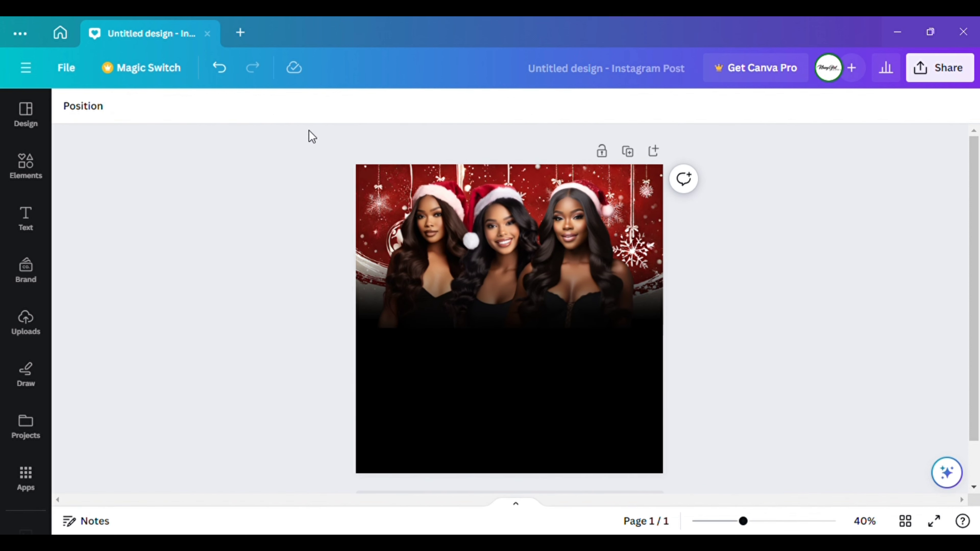
{"action": "left_click", "coordinate": [510, 214]}
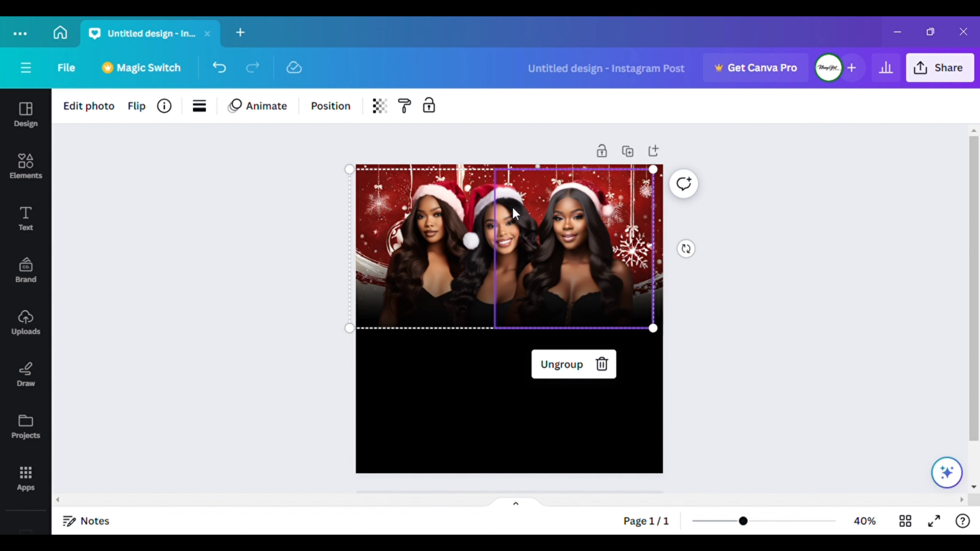
{"action": "left_click", "coordinate": [807, 305]}
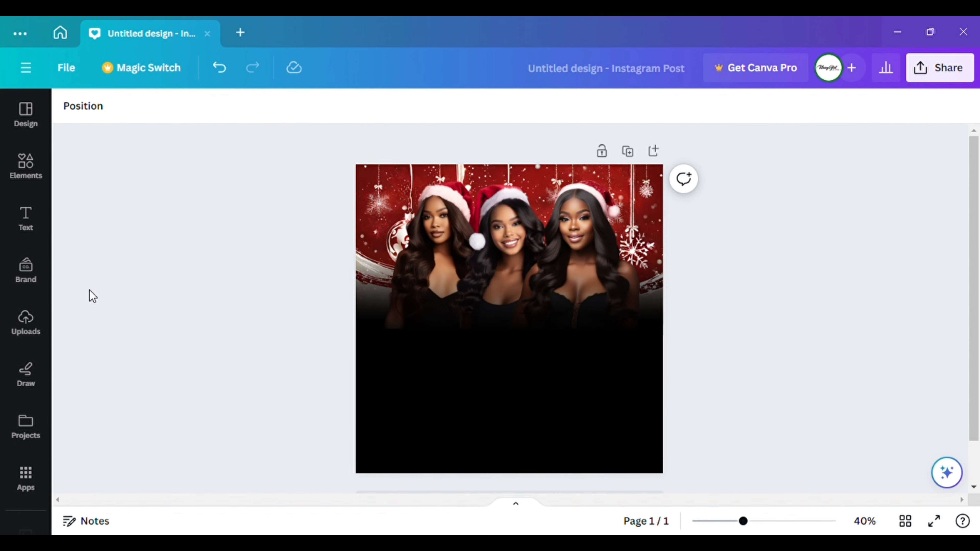
Add a subheading text box and center it over the fade at the women's lower edge.
{"action": "left_click", "coordinate": [27, 226]}
{"action": "left_click", "coordinate": [154, 216]}
{"action": "left_click", "coordinate": [476, 285]}
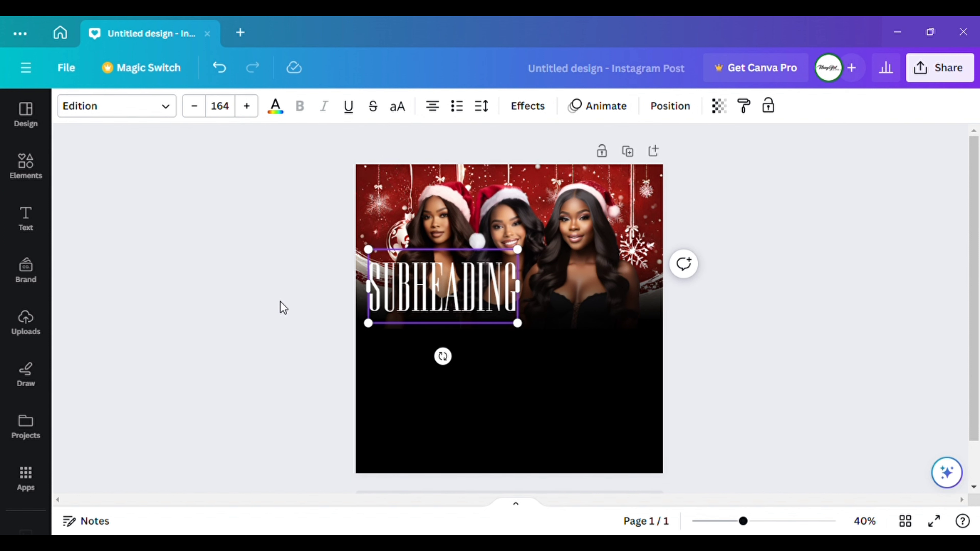
{"action": "left_click", "coordinate": [481, 331]}
{"action": "left_click", "coordinate": [481, 290]}
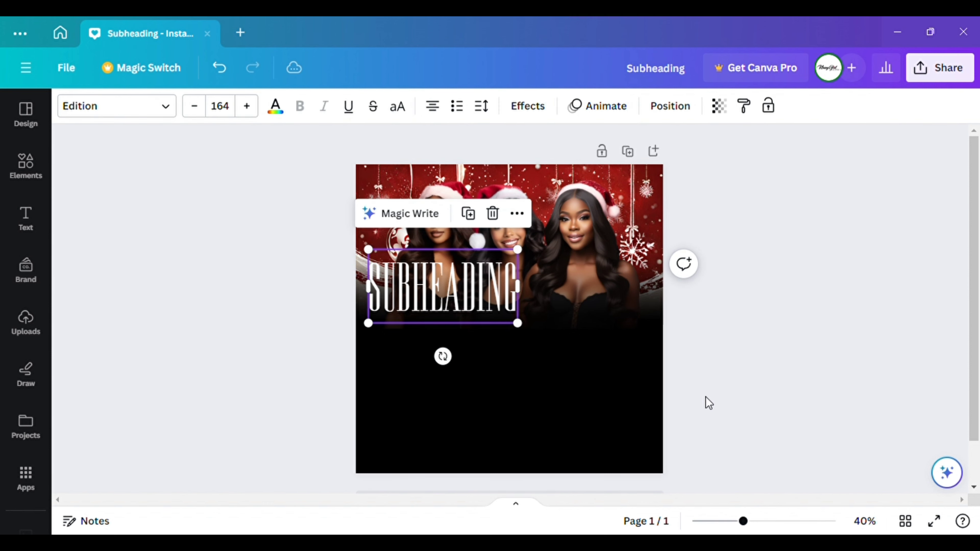
{"action": "left_click_drag", "start_coordinate": [428, 291], "coordinate": [482, 318]}
{"action": "left_click_drag", "start_coordinate": [488, 283], "coordinate": [488, 257]}
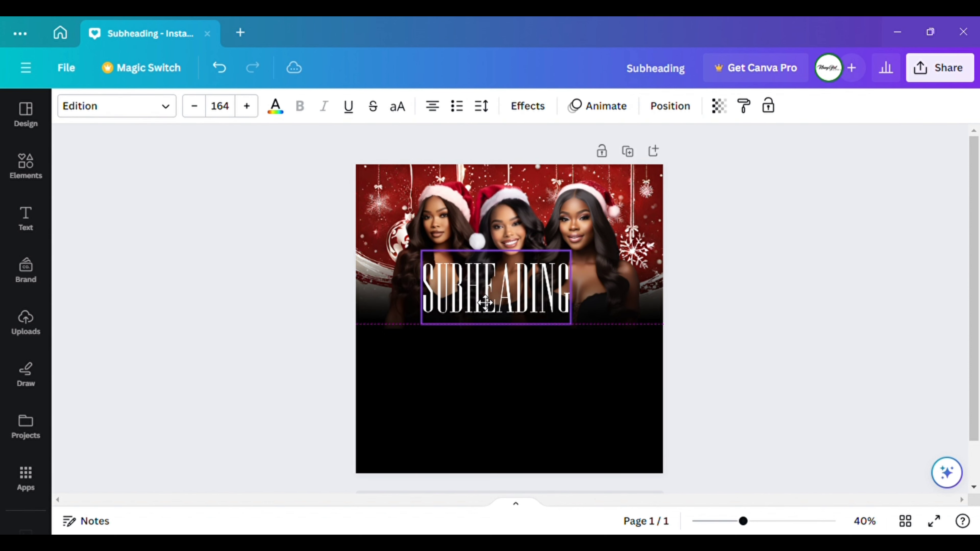
{"action": "left_click_drag", "start_coordinate": [489, 301], "coordinate": [499, 320]}
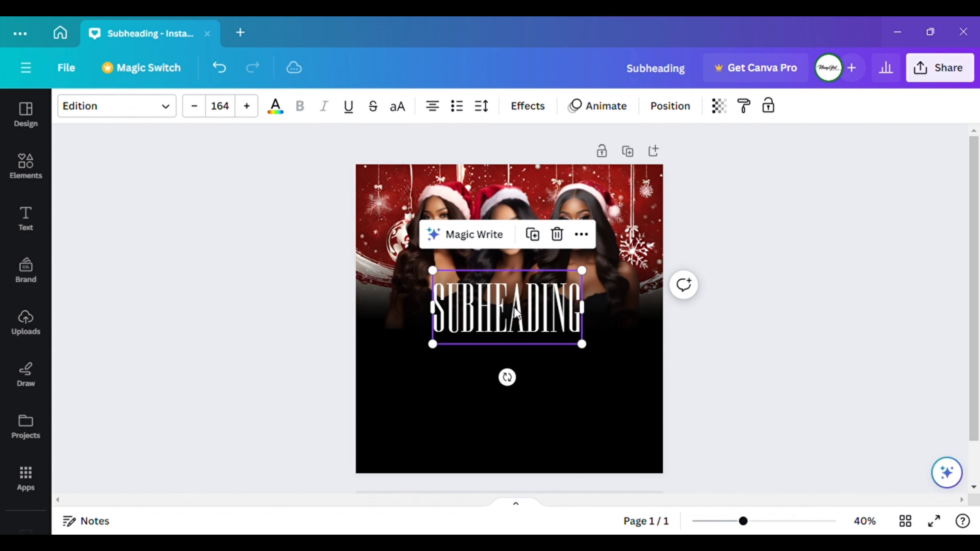
Replace the subheading text with "DECEMBER BOOKINGS".
{"action": "double_click", "coordinate": [519, 314]}
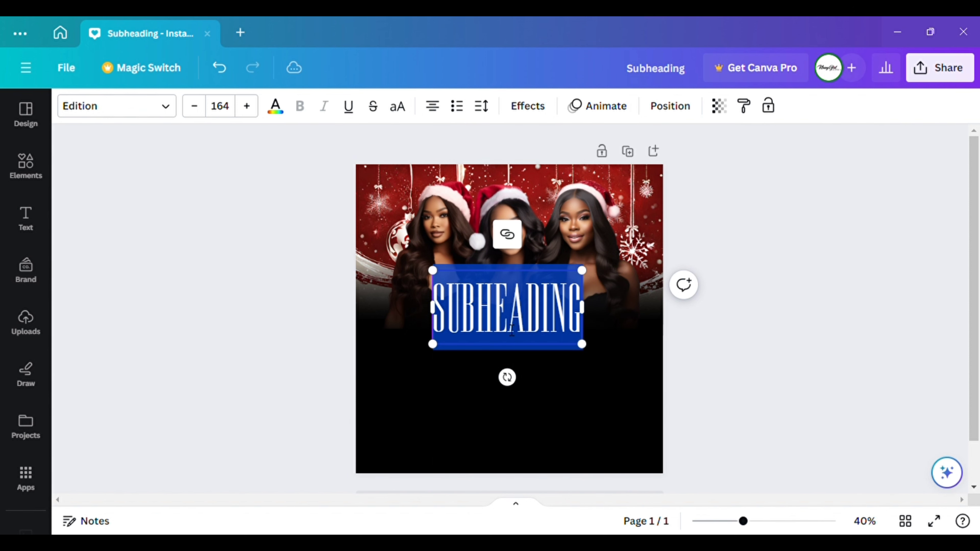
{"action": "type", "text": "DECEMBER"}
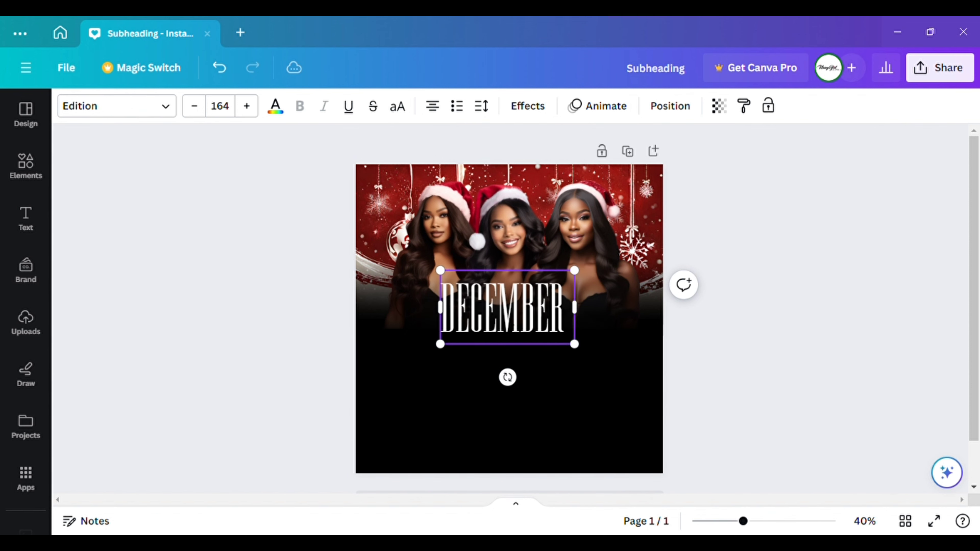
{"action": "type", "text": " BOOKING"}
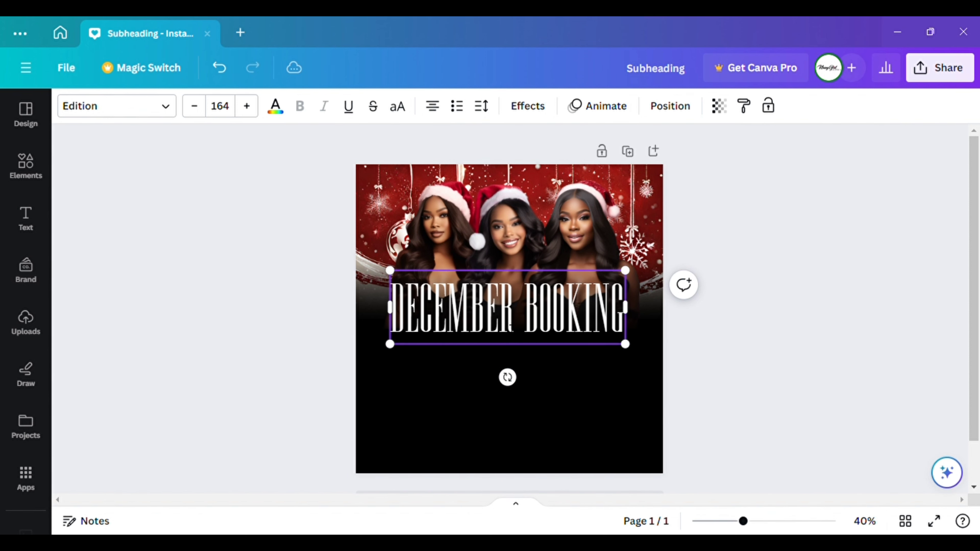
{"action": "type", "text": "S"}
{"action": "left_click", "coordinate": [746, 273]}
{"action": "left_click", "coordinate": [541, 311]}
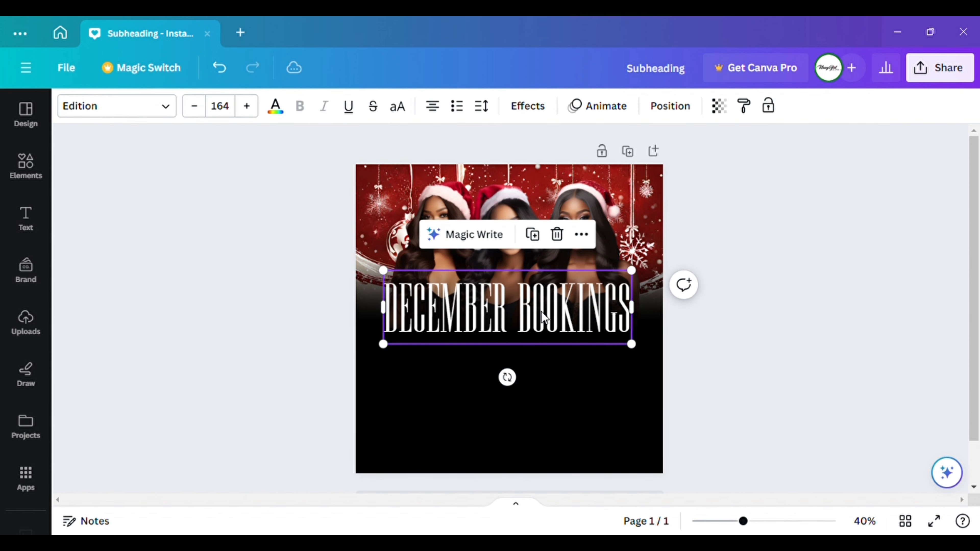
Move the "DECEMBER BOOKINGS" heading slightly lower, enlarge it to font size 169 and center it over the fade.
{"action": "left_click_drag", "start_coordinate": [541, 311], "coordinate": [538, 329]}
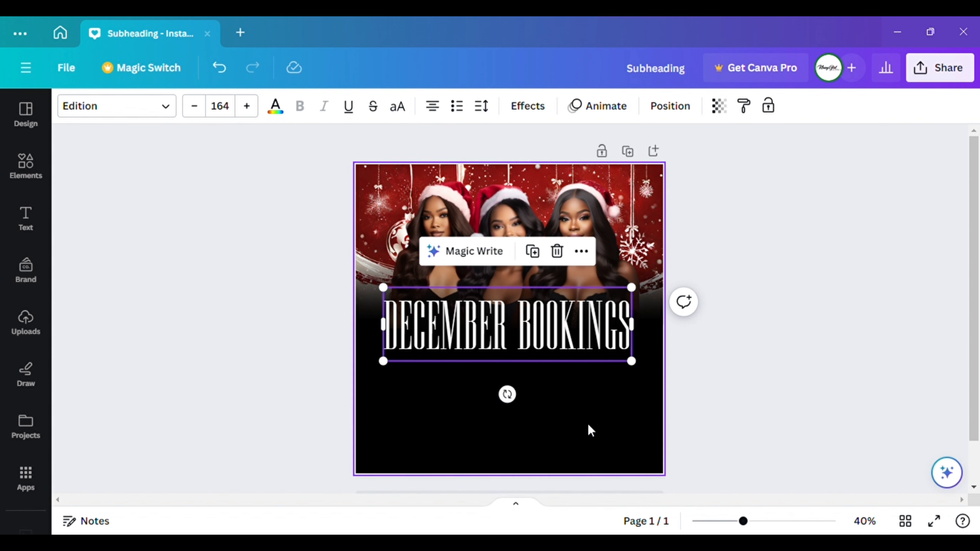
{"action": "left_click_drag", "start_coordinate": [637, 367], "coordinate": [652, 378]}
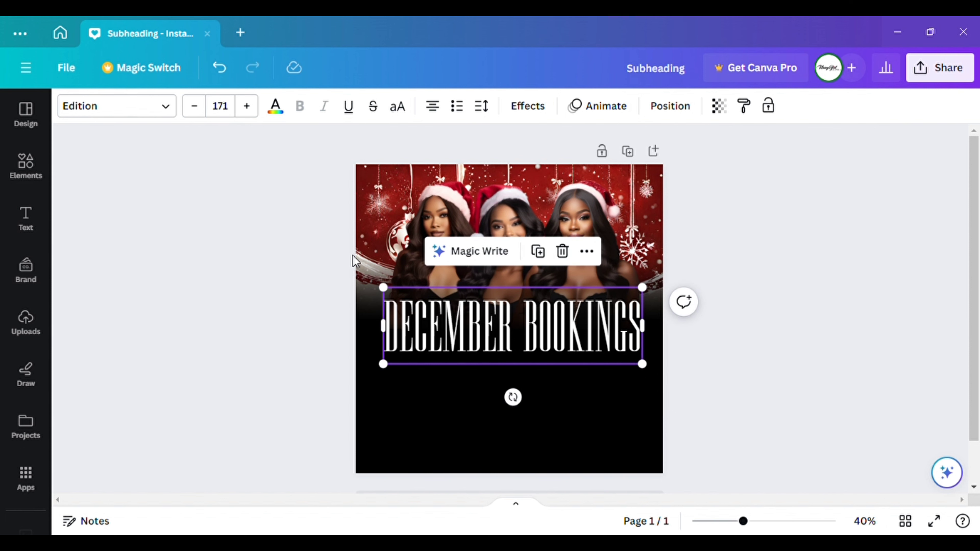
{"action": "mouse_move", "coordinate": [391, 291]}
{"action": "left_mouse_down"}
{"action": "mouse_move", "coordinate": [373, 289]}
{"action": "mouse_move", "coordinate": [394, 292]}
{"action": "left_mouse_up"}
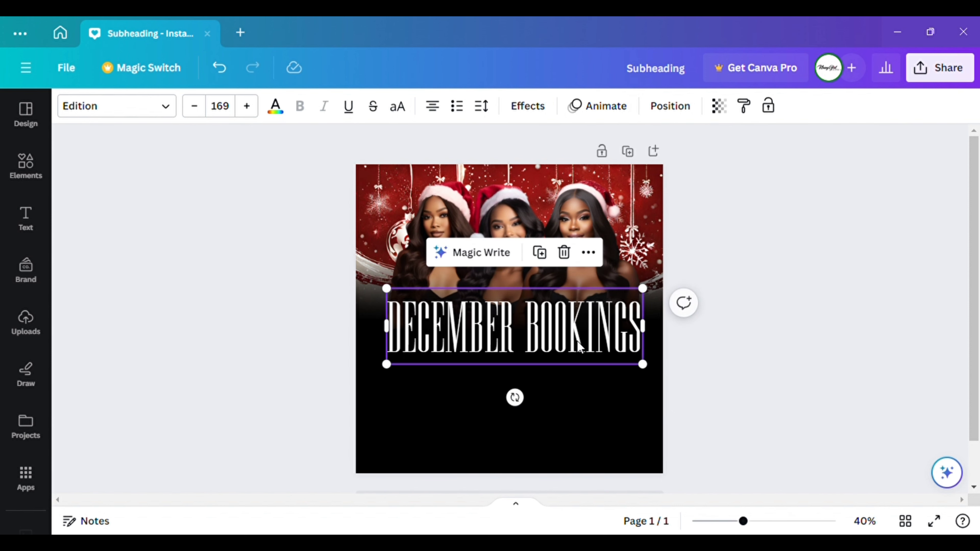
{"action": "left_click_drag", "start_coordinate": [571, 337], "coordinate": [564, 336]}
{"action": "left_click", "coordinate": [338, 352]}
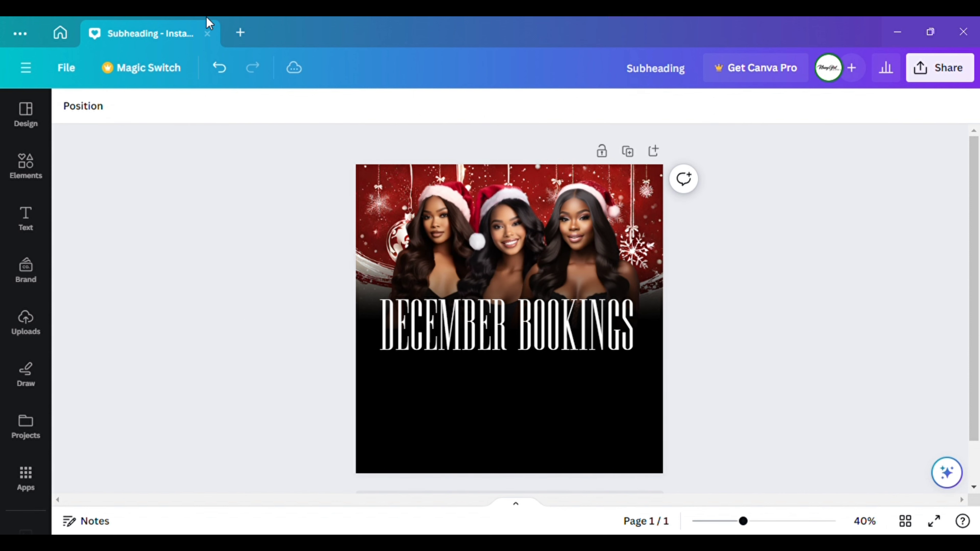
Duplicate the heading directly below the original and replace the copy's text with "NOW AVAILABLE".
{"action": "left_click", "coordinate": [516, 336]}
{"action": "left_click_drag", "start_coordinate": [517, 336], "coordinate": [515, 387]}
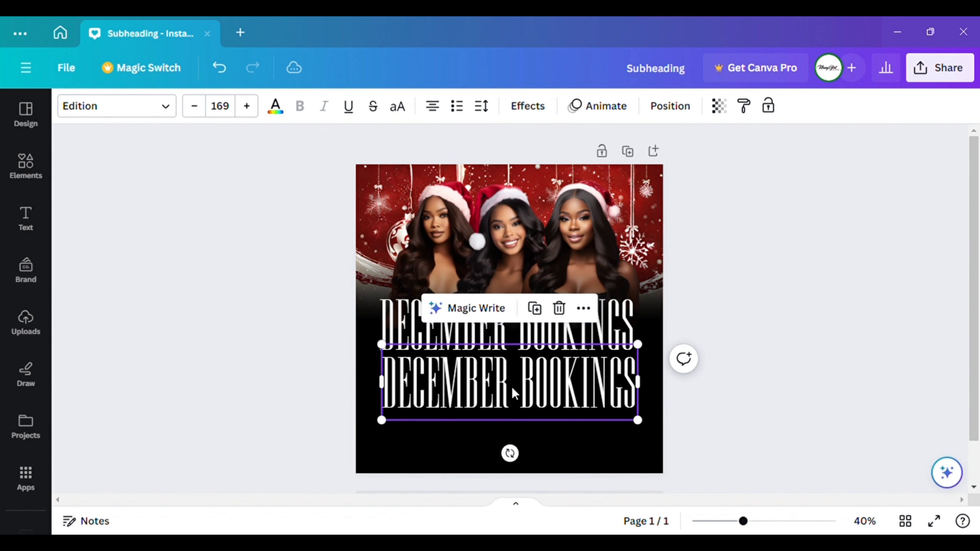
{"action": "left_click", "coordinate": [511, 387]}
{"action": "type", "text": "NOW AVA"}
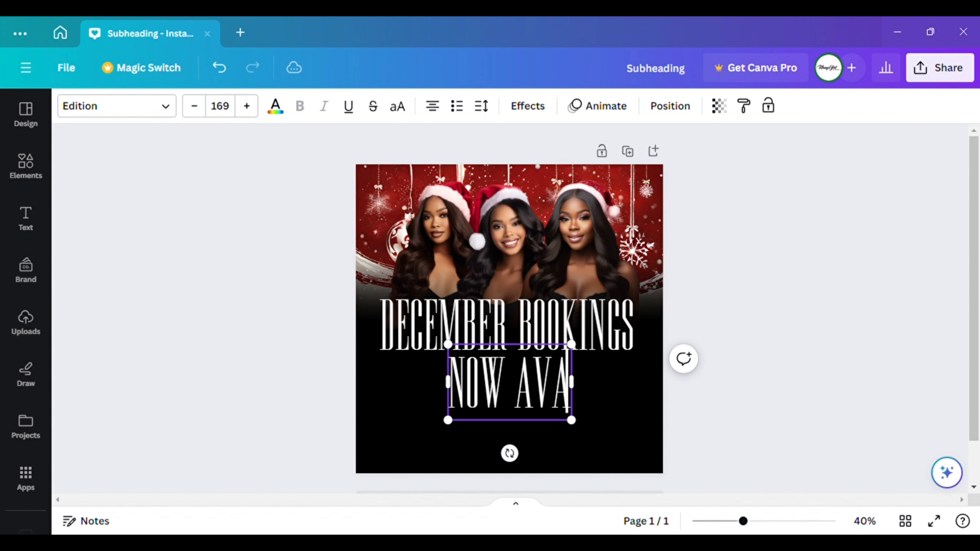
{"action": "type", "text": "INLABLE"}
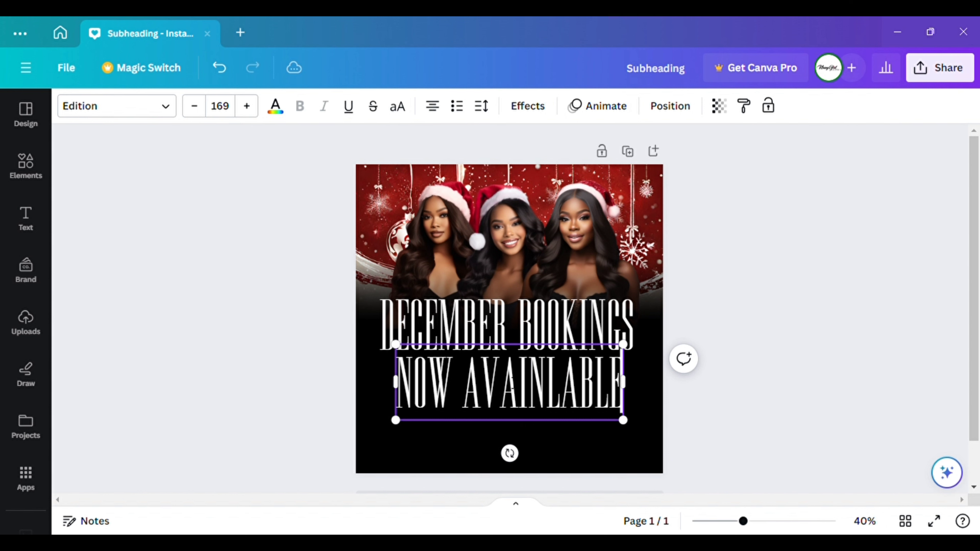
{"action": "left_click", "coordinate": [550, 399]}
{"action": "key", "text": "BackSpace"}
{"action": "left_click", "coordinate": [737, 306]}
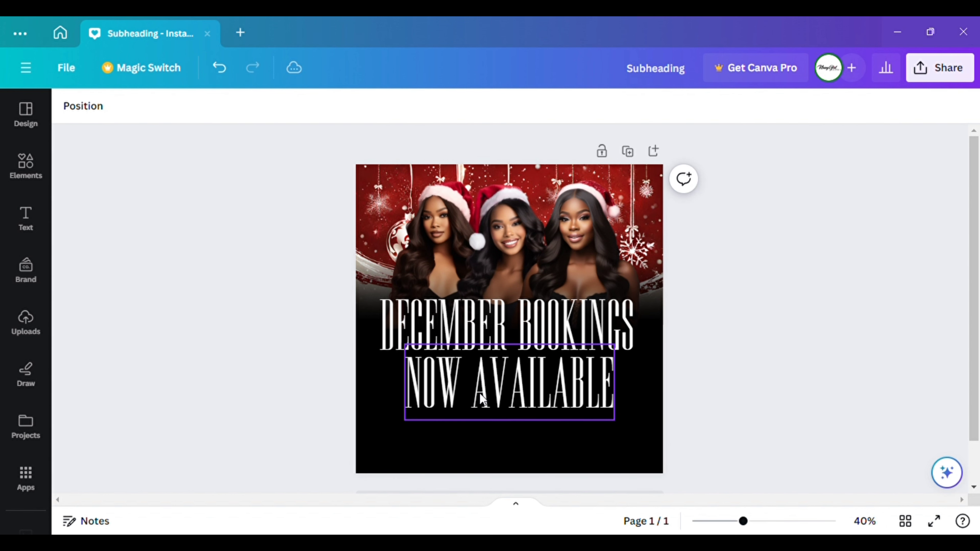
Set "NOW AVAILABLE" in the wide Beautifully Delici... font and fit it on one line below the heading at size 65.4.
{"action": "left_click", "coordinate": [548, 384]}
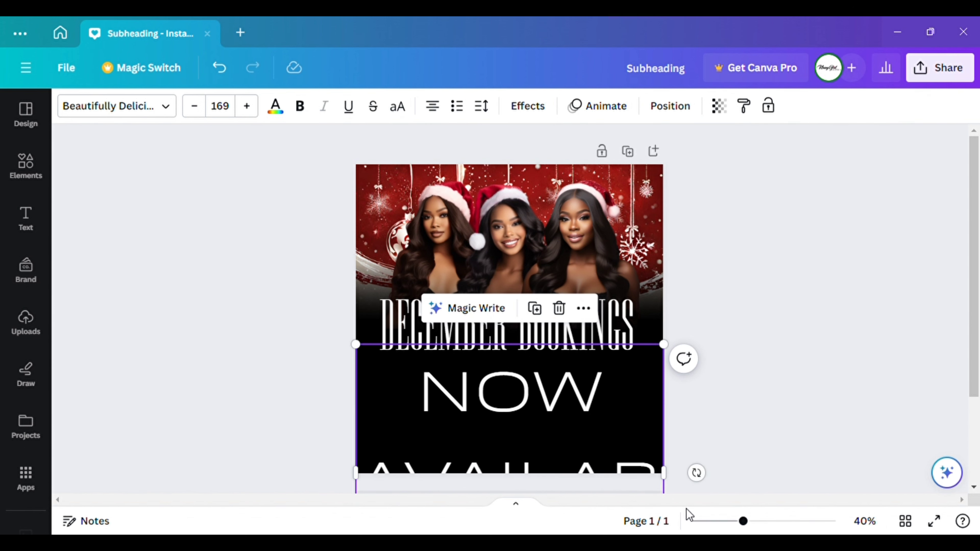
{"action": "left_click_drag", "start_coordinate": [663, 472], "coordinate": [925, 407]}
{"action": "scroll", "coordinate": [366, 370], "scroll_direction": "down", "scroll_amount": 1}
{"action": "left_click_drag", "start_coordinate": [359, 384], "coordinate": [320, 377]}
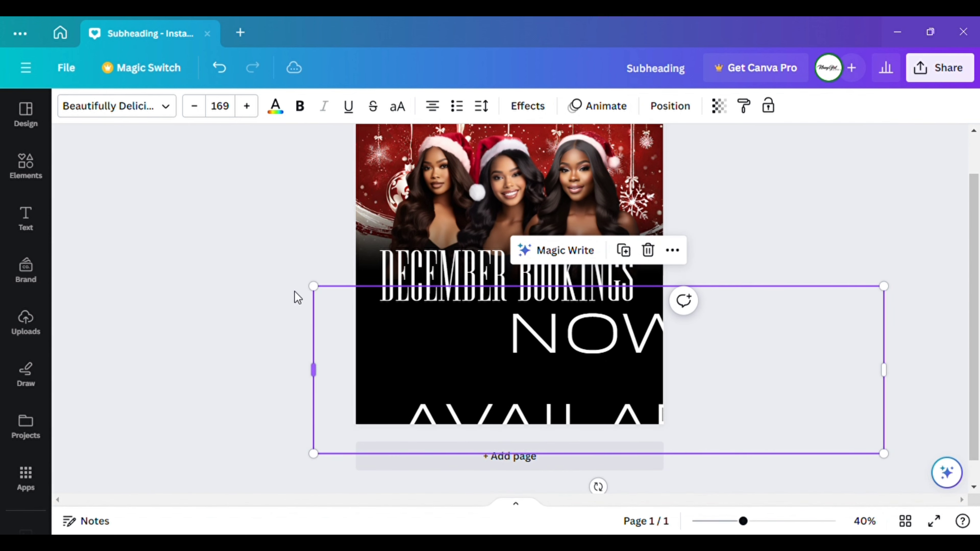
{"action": "left_click_drag", "start_coordinate": [314, 286], "coordinate": [370, 331]}
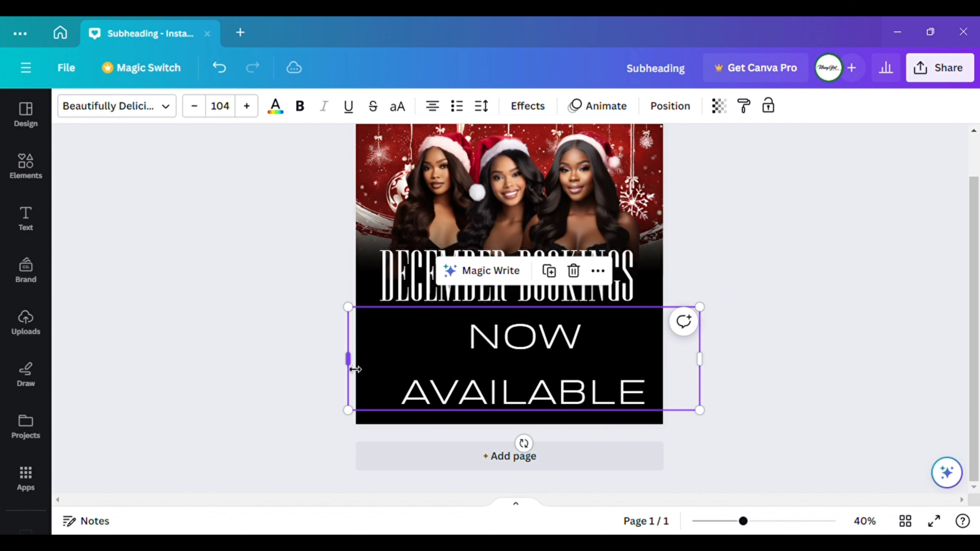
{"action": "left_click_drag", "start_coordinate": [355, 369], "coordinate": [267, 372]}
{"action": "left_click_drag", "start_coordinate": [258, 309], "coordinate": [423, 331]}
{"action": "left_click_drag", "start_coordinate": [575, 394], "coordinate": [533, 376]}
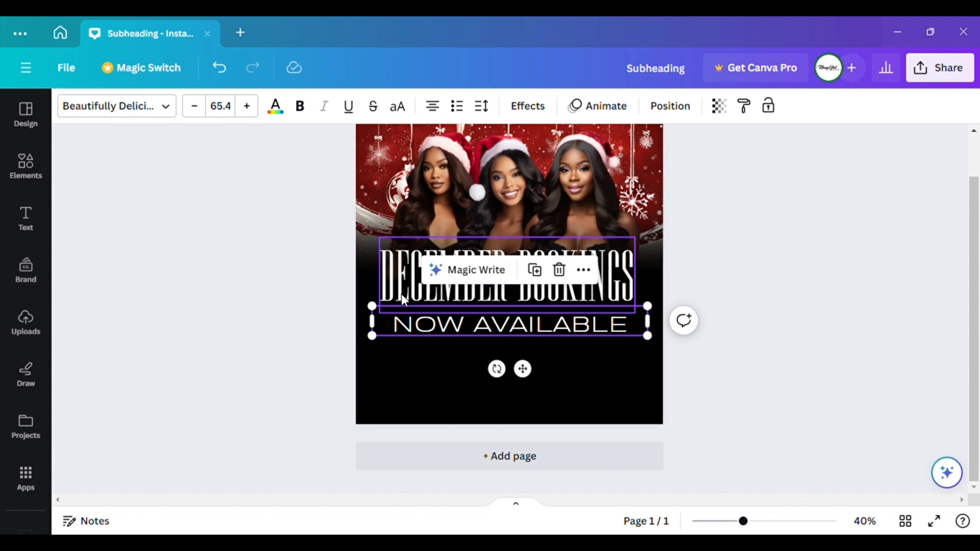
Tighten the "NOW AVAILABLE" text box around its text, reduce it to font size 50 and move it beneath the heading's middle.
{"action": "left_click_drag", "start_coordinate": [372, 321], "coordinate": [402, 322]}
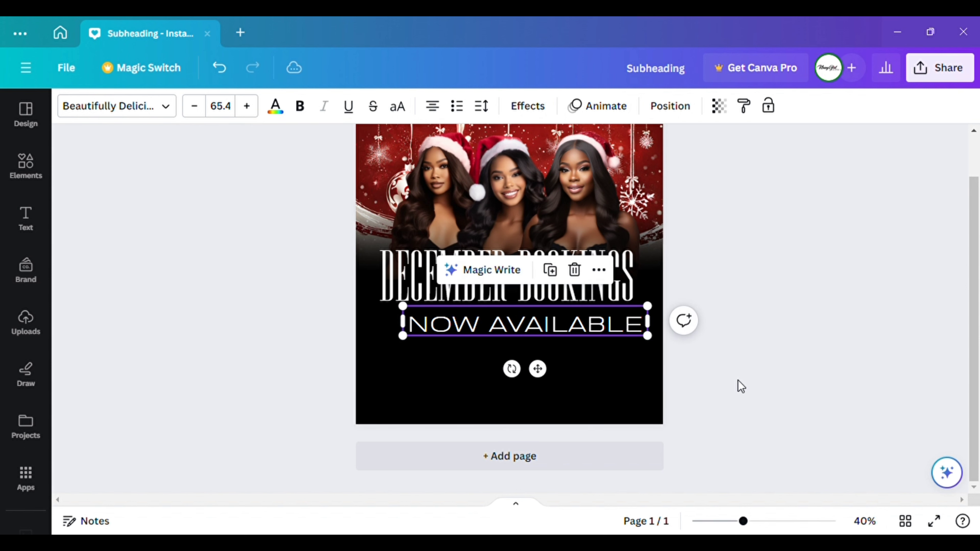
{"action": "left_click_drag", "start_coordinate": [543, 376], "coordinate": [531, 376]}
{"action": "left_click_drag", "start_coordinate": [389, 303], "coordinate": [445, 309]}
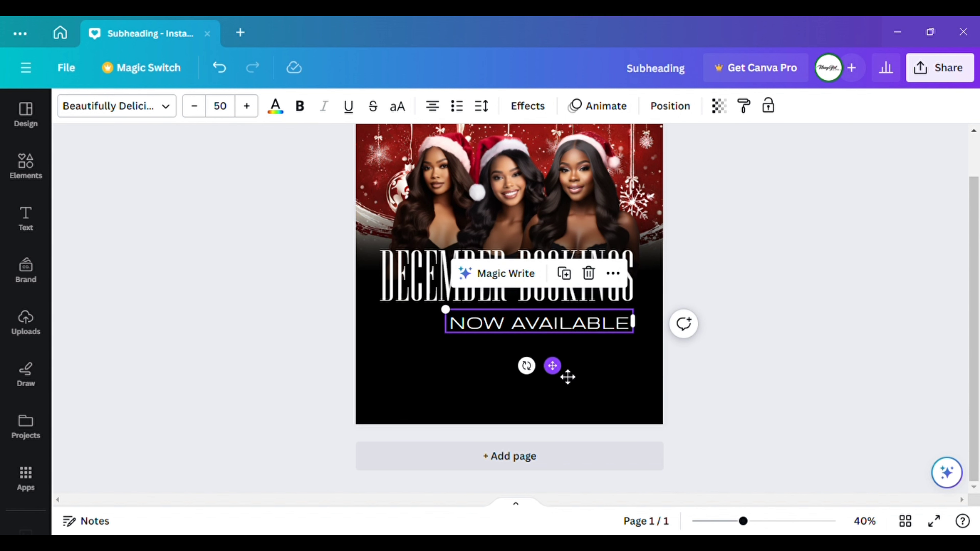
{"action": "left_click_drag", "start_coordinate": [568, 378], "coordinate": [525, 380]}
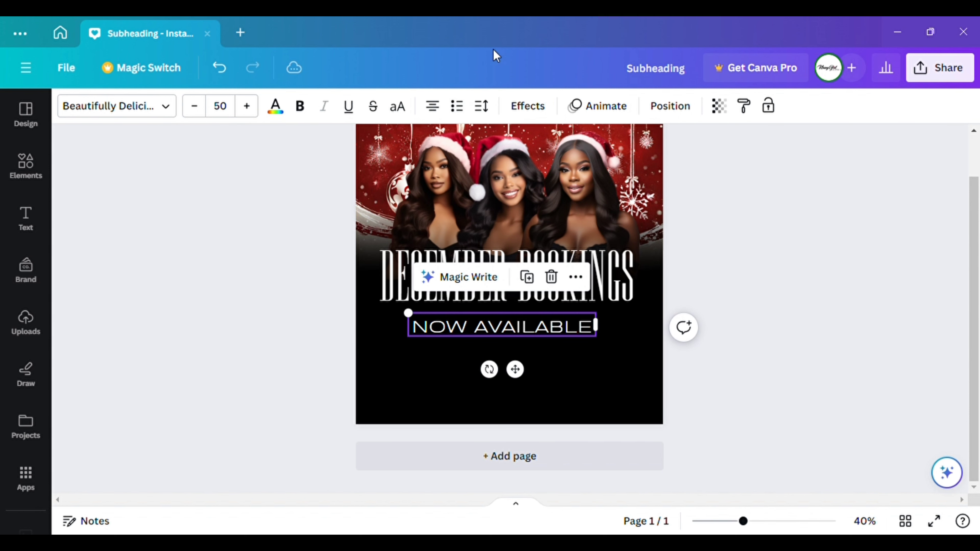
Increase the letter spacing of "NOW AVAILABLE" and widen its box so the text fits on one line under the heading.
{"action": "left_click", "coordinate": [481, 108]}
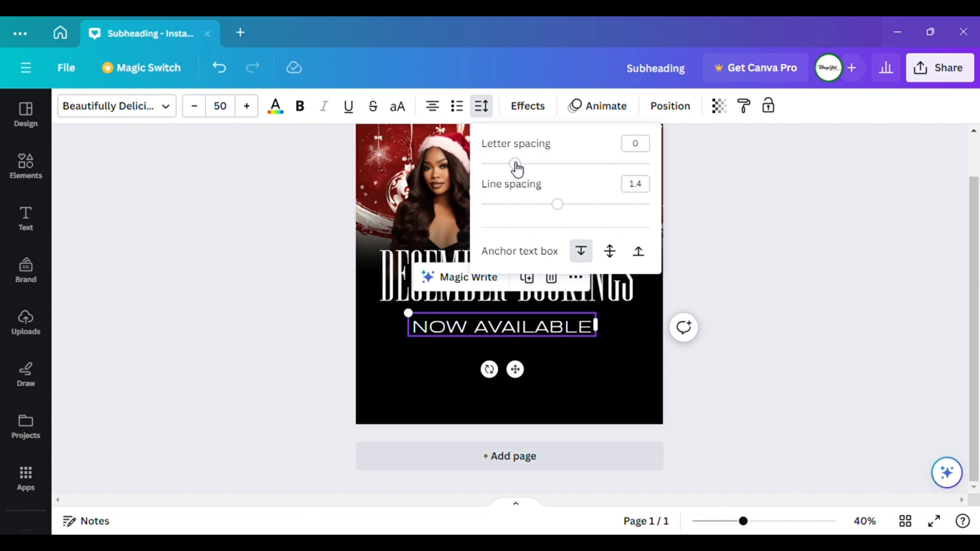
{"action": "left_click_drag", "start_coordinate": [515, 164], "coordinate": [550, 173]}
{"action": "left_click", "coordinate": [696, 267]}
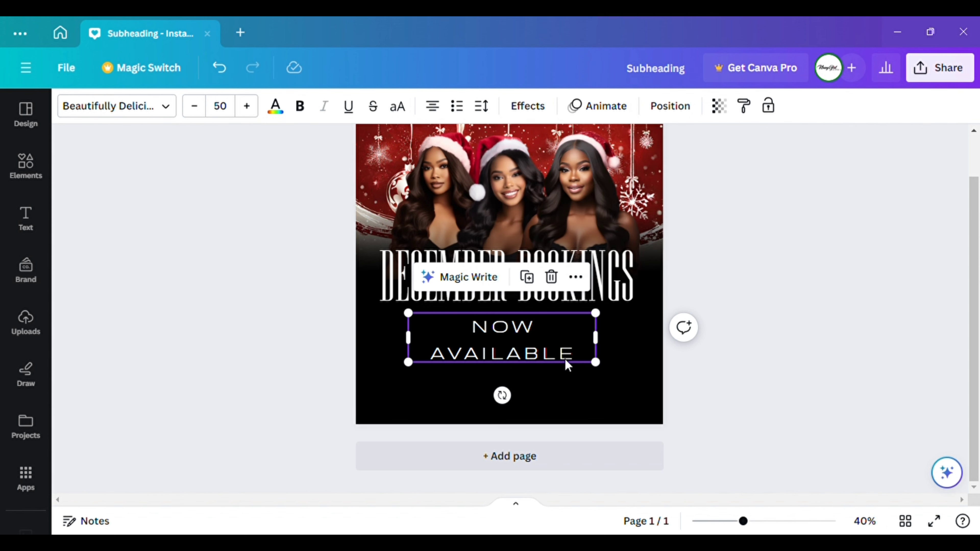
{"action": "left_click_drag", "start_coordinate": [605, 344], "coordinate": [650, 333]}
{"action": "left_click_drag", "start_coordinate": [551, 371], "coordinate": [525, 371]}
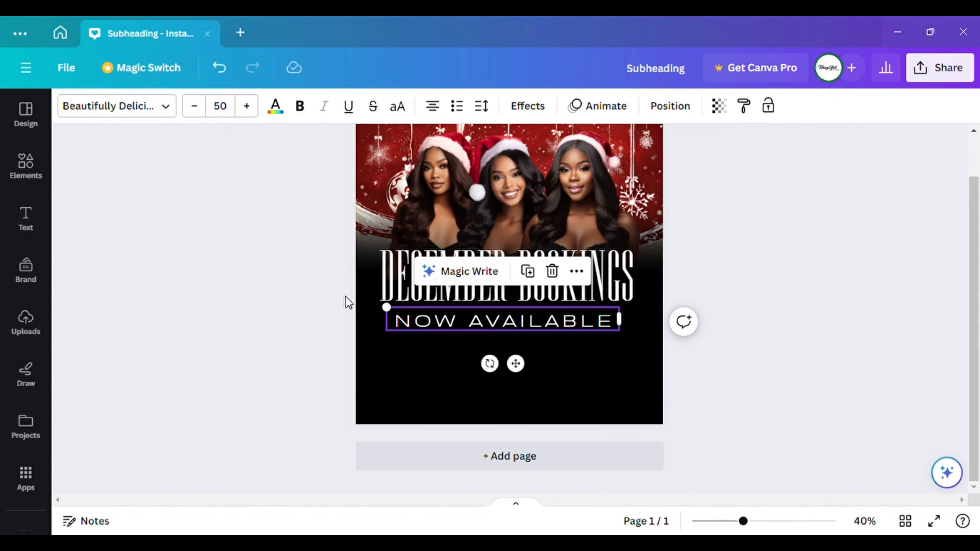
Reduce "NOW AVAILABLE" to font size 46 and center it below the heading with a small gap.
{"action": "left_click_drag", "start_coordinate": [392, 312], "coordinate": [405, 310]}
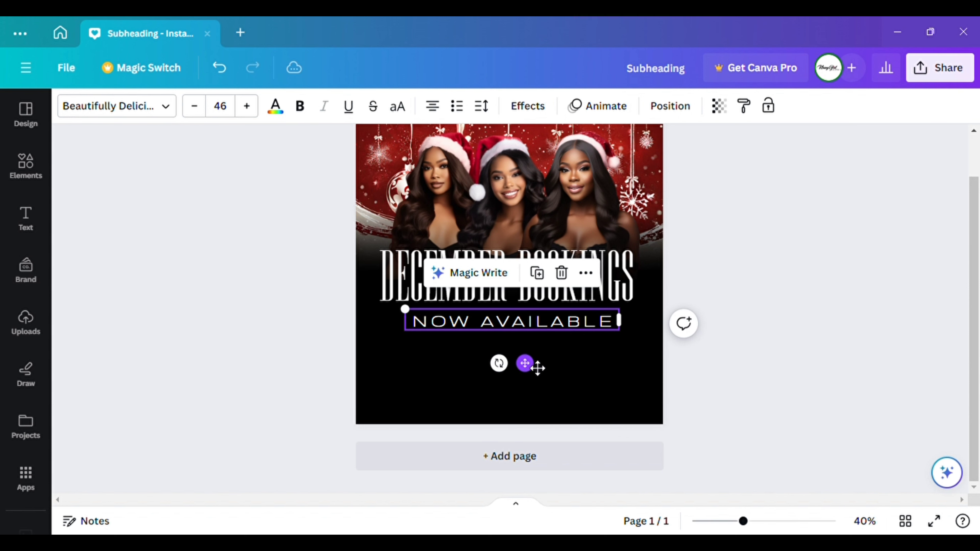
{"action": "left_click_drag", "start_coordinate": [525, 364], "coordinate": [529, 368]}
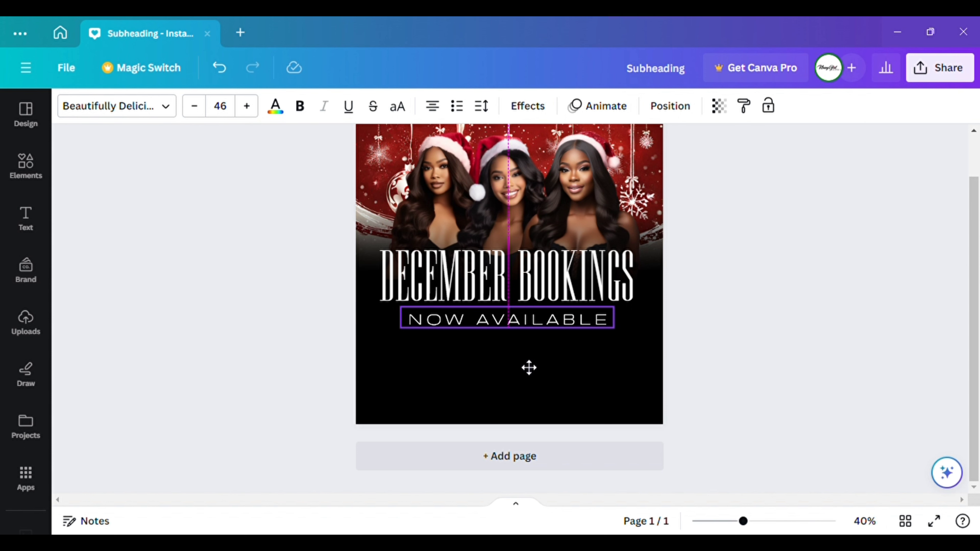
{"action": "left_click_drag", "start_coordinate": [529, 367], "coordinate": [525, 372]}
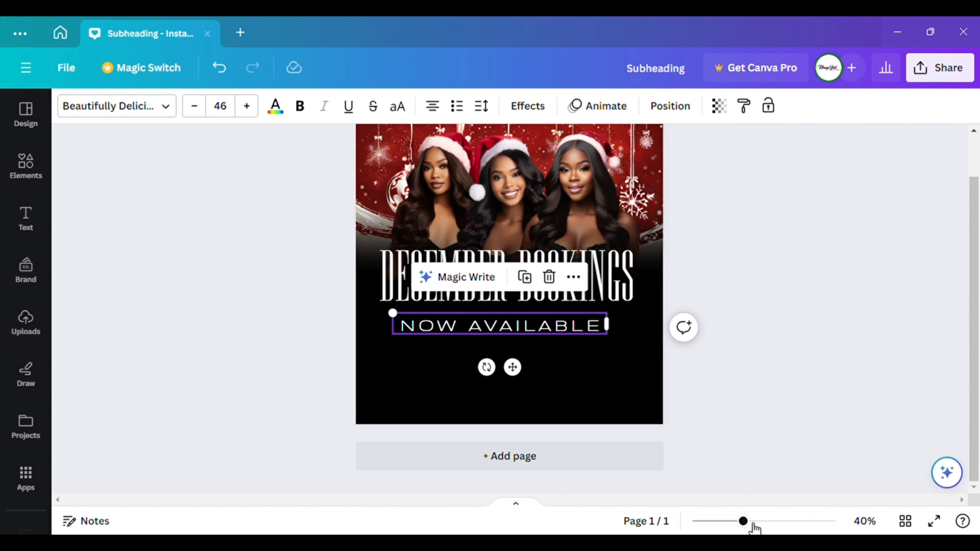
{"action": "mouse_move", "coordinate": [750, 524]}
{"action": "left_mouse_down"}
{"action": "mouse_move", "coordinate": [723, 524]}
{"action": "mouse_move", "coordinate": [758, 524]}
{"action": "left_mouse_up"}
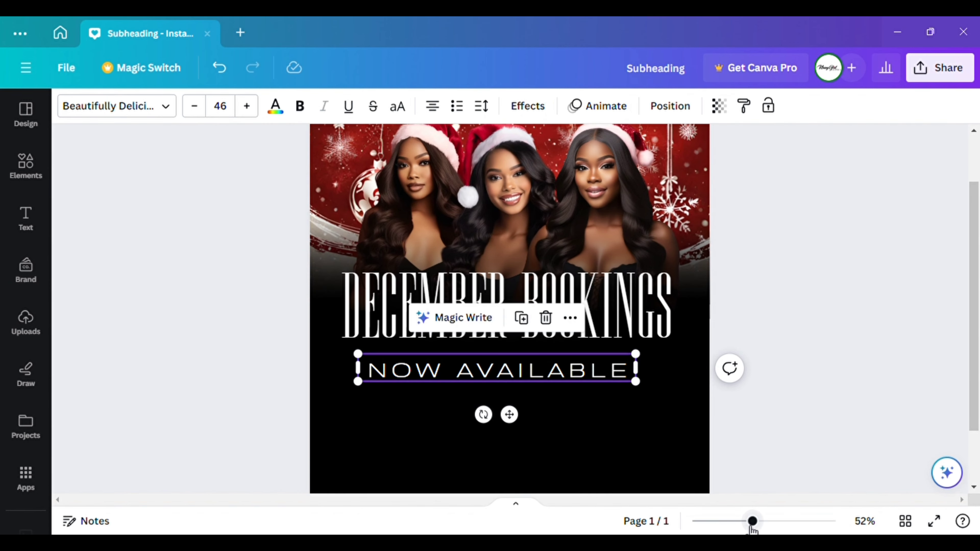
{"action": "left_click_drag", "start_coordinate": [509, 414], "coordinate": [523, 416]}
Increase the letter spacing of "NOW AVAILABLE" a bit more and widen its box to keep it on one line.
{"action": "left_click_drag", "start_coordinate": [756, 515], "coordinate": [721, 517]}
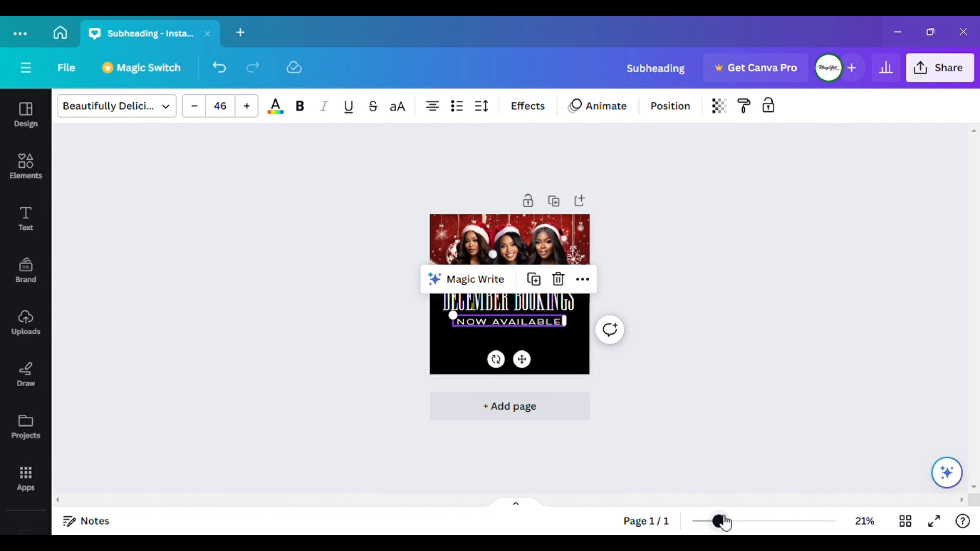
{"action": "left_click", "coordinate": [498, 319]}
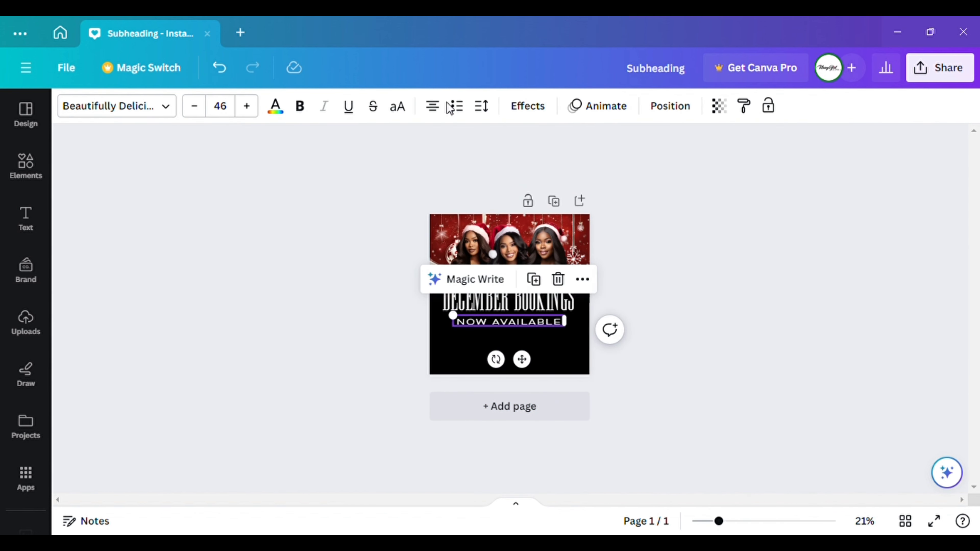
{"action": "left_click", "coordinate": [482, 105]}
{"action": "left_click_drag", "start_coordinate": [548, 167], "coordinate": [561, 167]}
{"action": "left_click", "coordinate": [671, 295]}
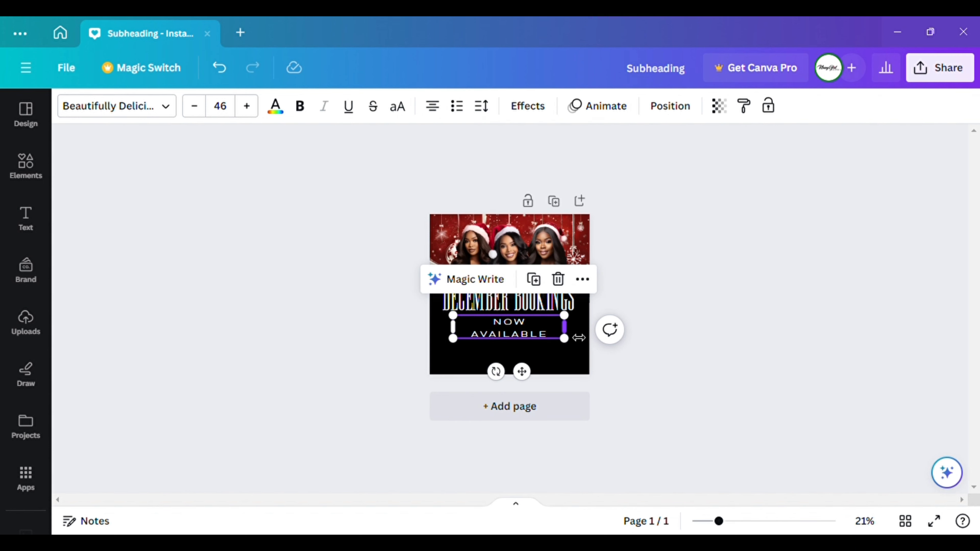
{"action": "left_click_drag", "start_coordinate": [579, 337], "coordinate": [589, 335]}
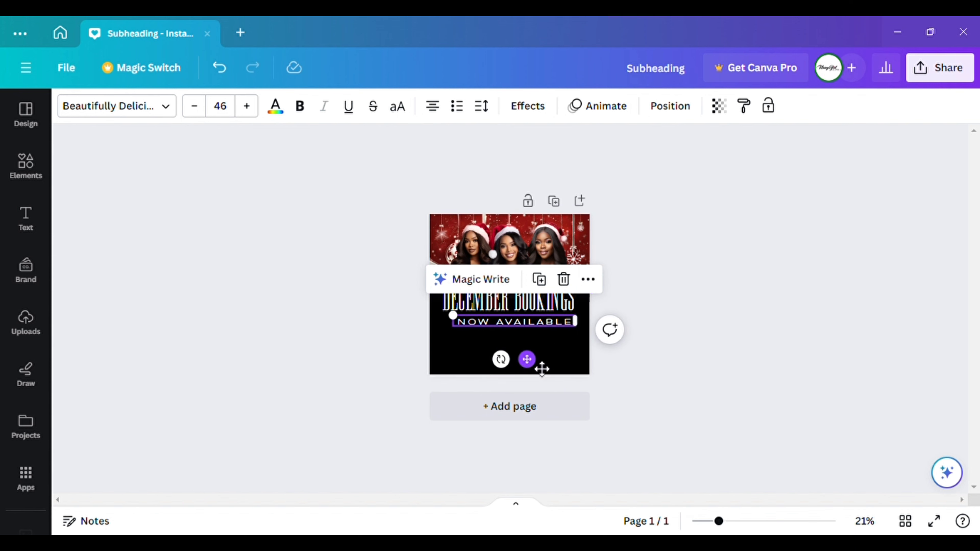
Recenter the wider "NOW AVAILABLE" line beneath the heading, leaving a small gap between the two.
{"action": "left_click_drag", "start_coordinate": [542, 369], "coordinate": [537, 367]}
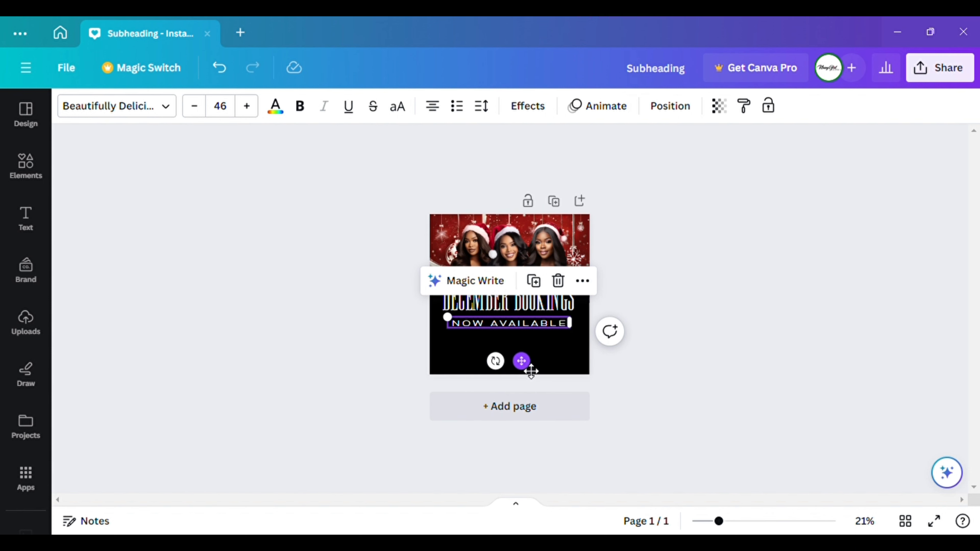
{"action": "left_click_drag", "start_coordinate": [531, 372], "coordinate": [530, 372]}
{"action": "left_click", "coordinate": [531, 359]}
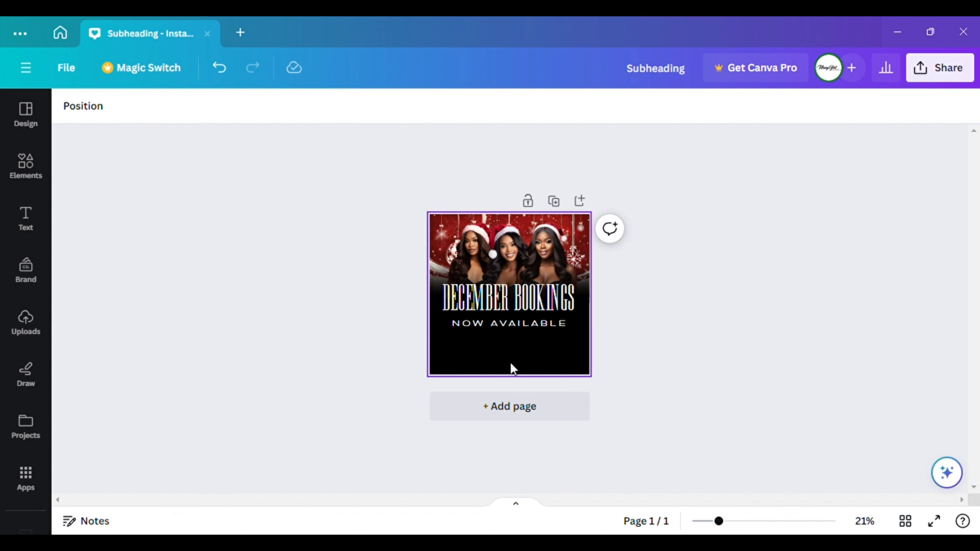
{"action": "scroll", "coordinate": [512, 369], "scroll_direction": "up", "scroll_amount": 3}
{"action": "left_click", "coordinate": [529, 334]}
{"action": "left_click_drag", "start_coordinate": [529, 333], "coordinate": [527, 341]}
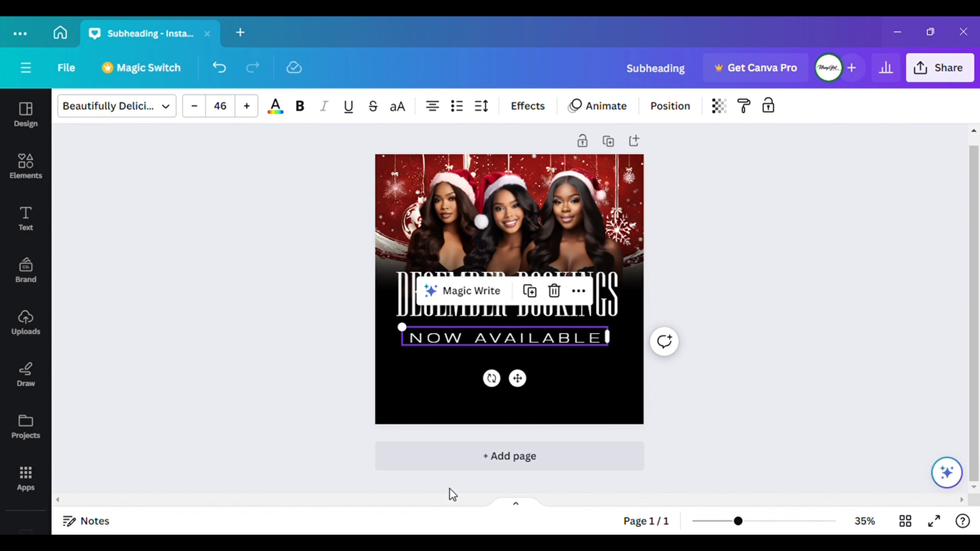
Paste the silver gradient image onto the page and crop it to a thin strip about 76 px tall below "NOW AVAILABLE".
{"action": "key", "text": "ctrl+v"}
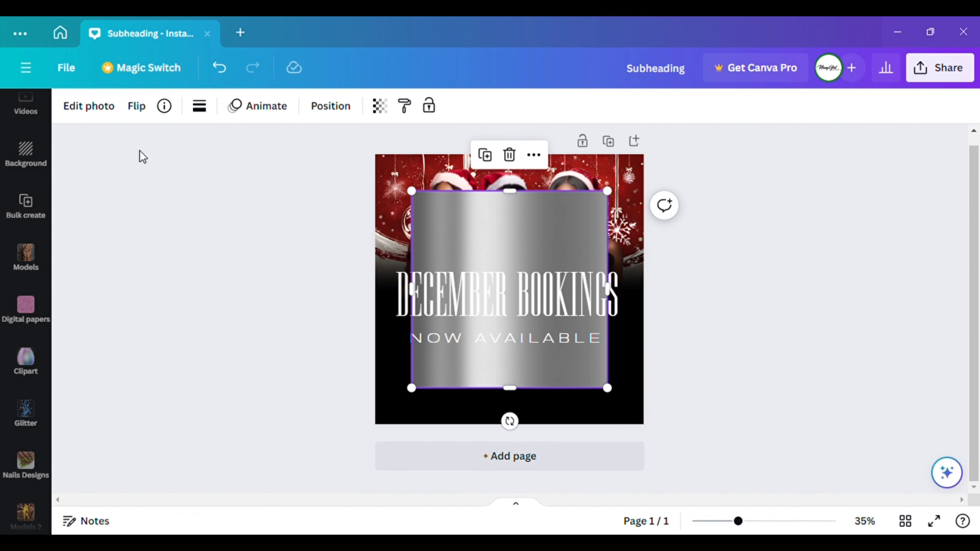
{"action": "left_click", "coordinate": [110, 107]}
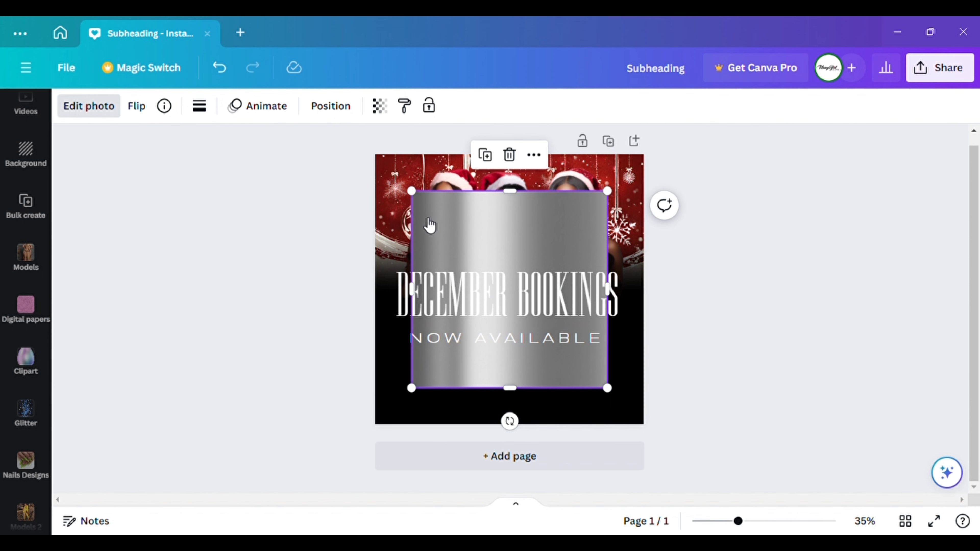
{"action": "left_click", "coordinate": [435, 223]}
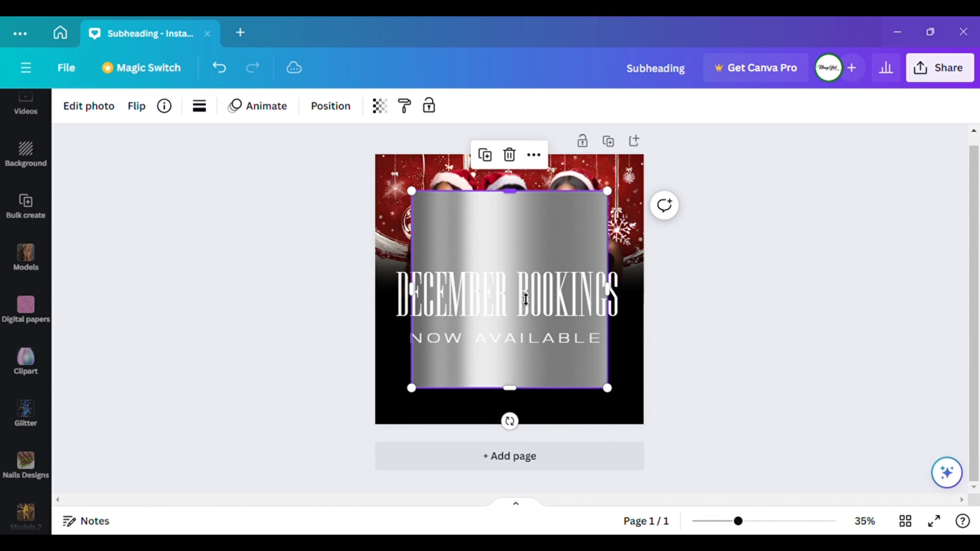
{"action": "left_click_drag", "start_coordinate": [526, 299], "coordinate": [520, 377]}
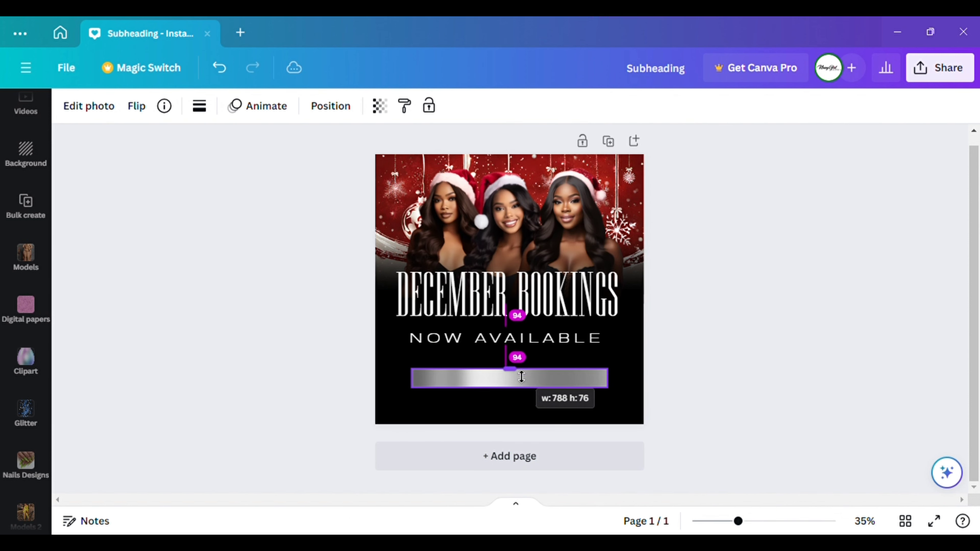
Widen the silver gradient strip so it spans the full width of the page.
{"action": "left_click_drag", "start_coordinate": [622, 379], "coordinate": [647, 372]}
{"action": "mouse_move", "coordinate": [421, 397]}
{"action": "left_mouse_down"}
{"action": "mouse_move", "coordinate": [402, 403]}
{"action": "mouse_move", "coordinate": [422, 401]}
{"action": "left_mouse_up"}
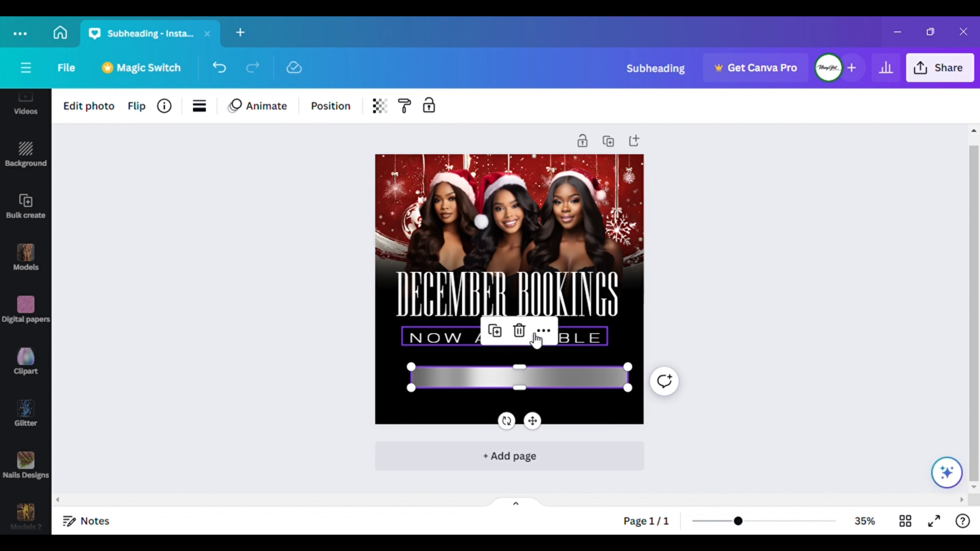
{"action": "left_click_drag", "start_coordinate": [421, 393], "coordinate": [384, 397]}
{"action": "left_click_drag", "start_coordinate": [641, 406], "coordinate": [653, 412]}
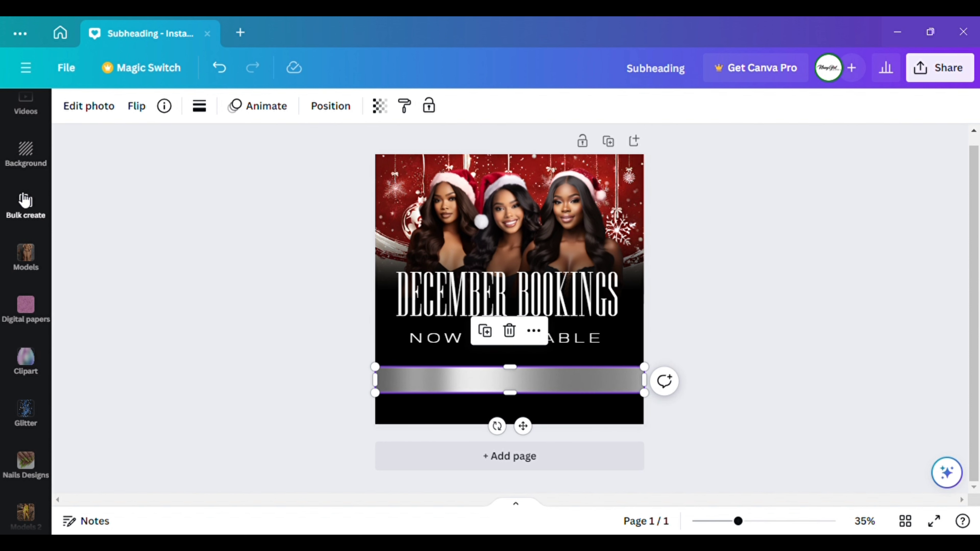
Clear the "transparent gradient" elements search and add the recently used dark red square to the page.
{"action": "scroll", "coordinate": [23, 193], "scroll_direction": "up", "scroll_amount": 10}
{"action": "left_click", "coordinate": [7, 151]}
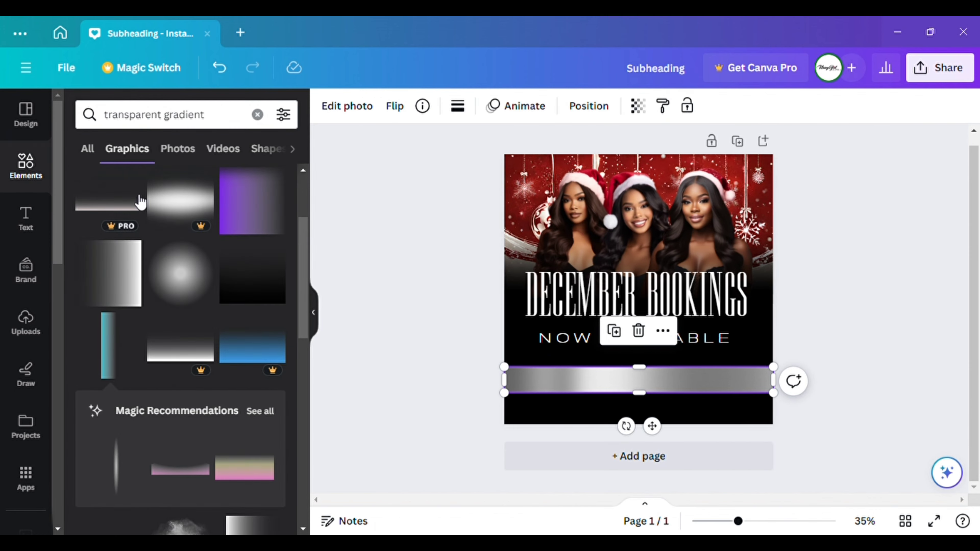
{"action": "left_click", "coordinate": [258, 114]}
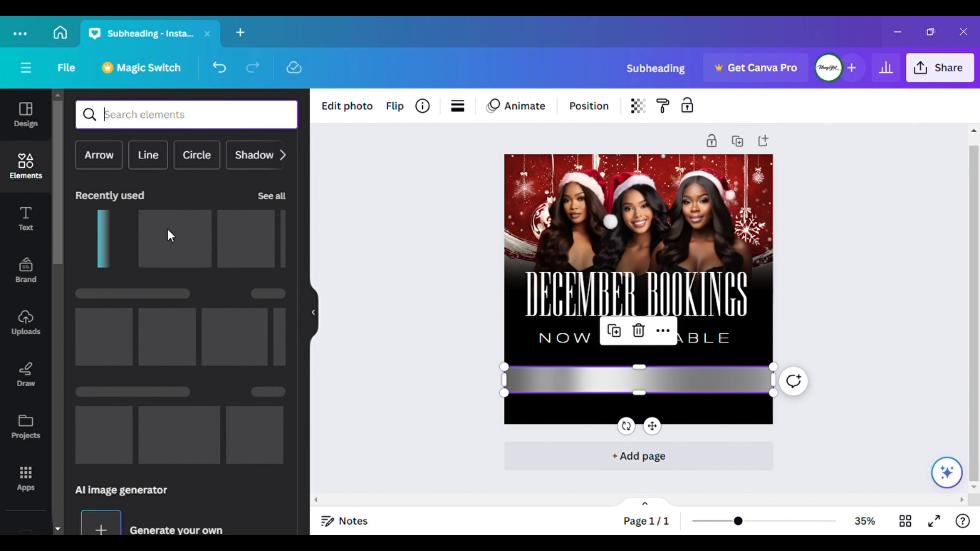
{"action": "left_click", "coordinate": [169, 232]}
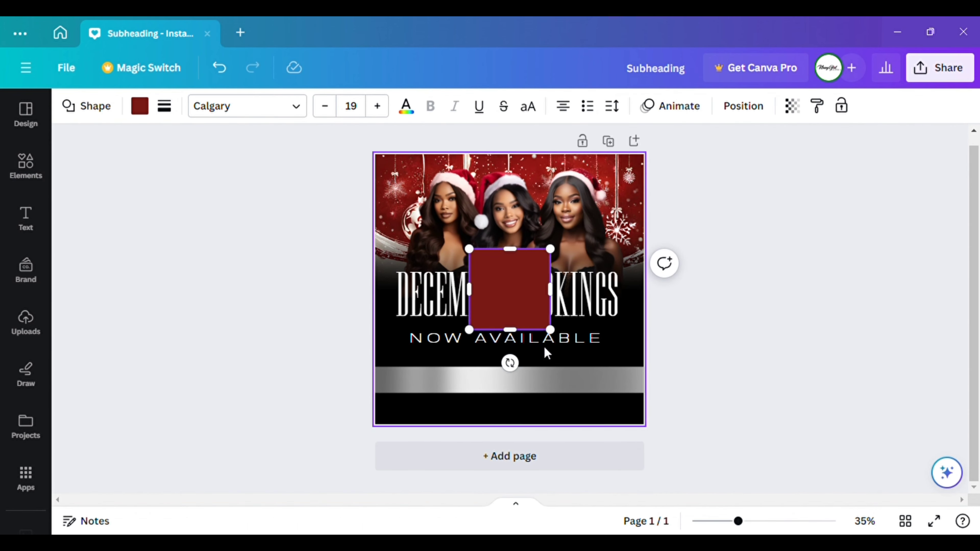
Stretch the red square to 1,080 px, the full page width, and flatten it into a band over the silver strip.
{"action": "left_click", "coordinate": [525, 284]}
{"action": "left_click_drag", "start_coordinate": [525, 284], "coordinate": [623, 412]}
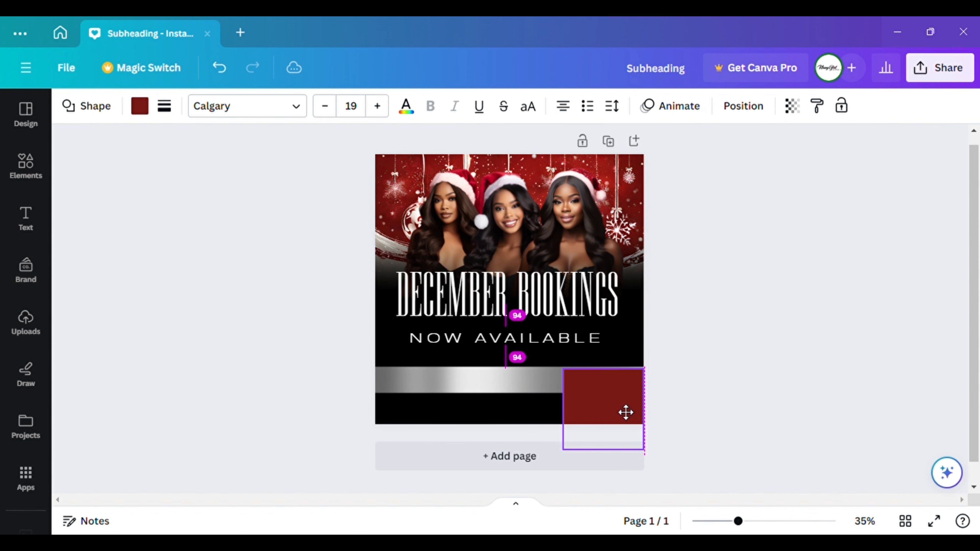
{"action": "left_click_drag", "start_coordinate": [564, 415], "coordinate": [376, 412]}
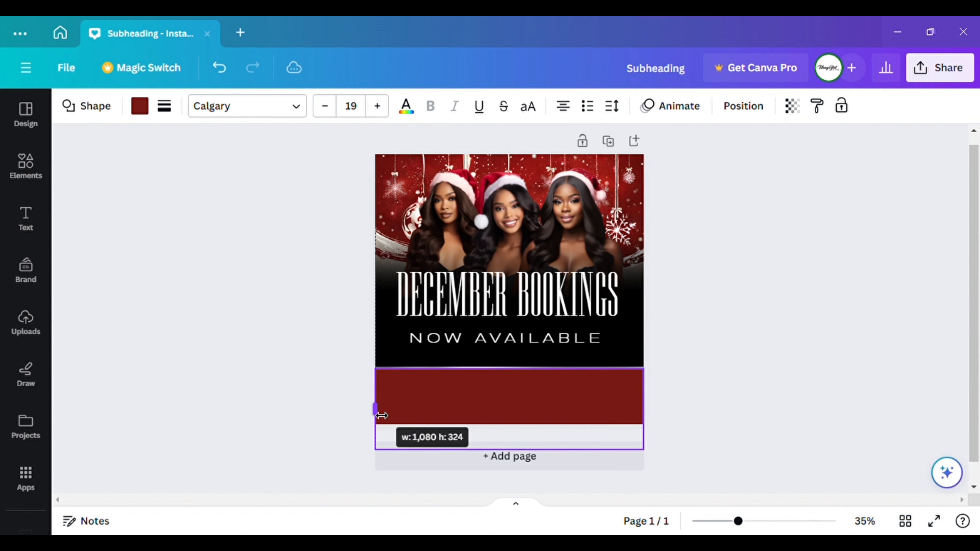
{"action": "left_click_drag", "start_coordinate": [515, 448], "coordinate": [514, 390]}
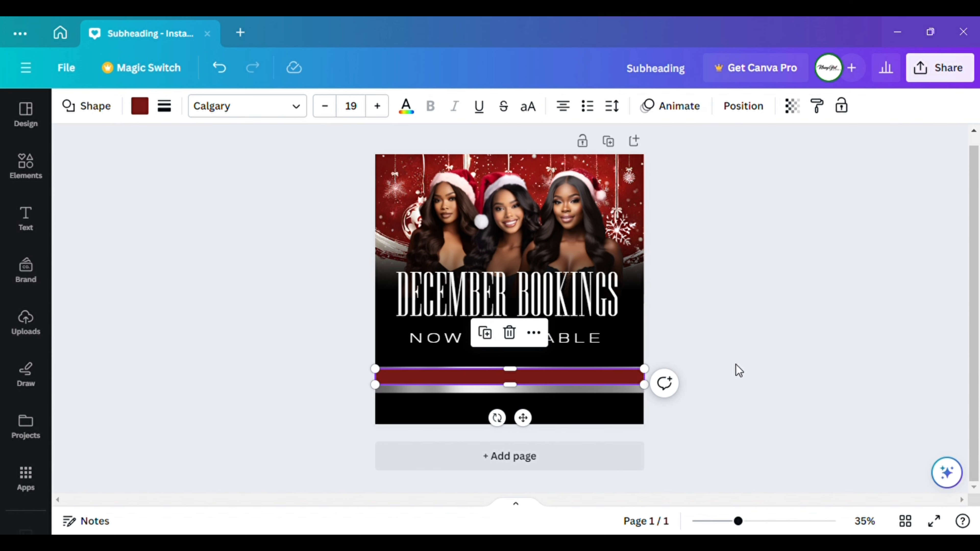
Trim the silver strip's lower edge so only a thin silver border shows above and below the red band.
{"action": "scroll", "coordinate": [412, 478], "scroll_direction": "up", "scroll_amount": 5, "text": "ctrl"}
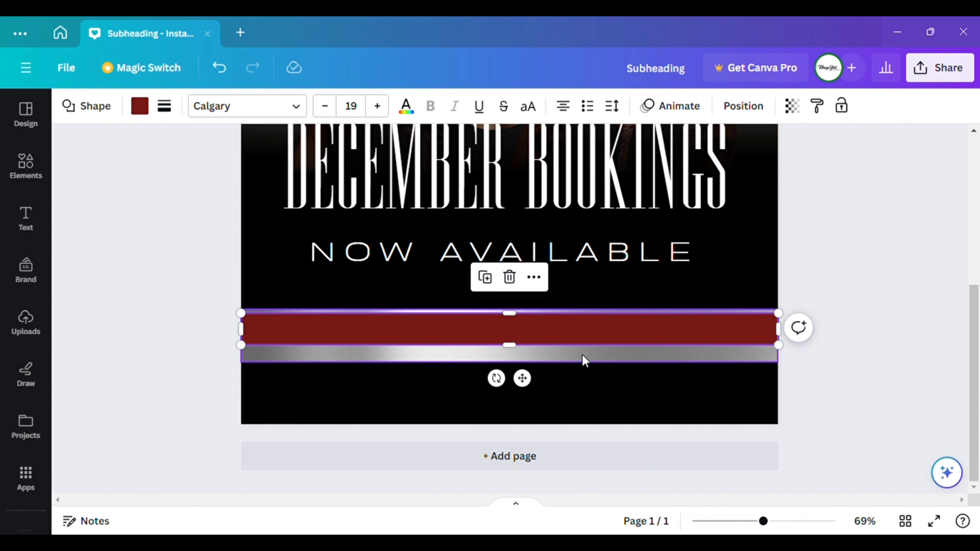
{"action": "left_click", "coordinate": [515, 357]}
{"action": "left_click_drag", "start_coordinate": [521, 360], "coordinate": [521, 386]}
{"action": "scroll", "coordinate": [613, 388], "scroll_direction": "down", "scroll_amount": 5, "text": "ctrl"}
{"action": "left_click", "coordinate": [735, 328]}
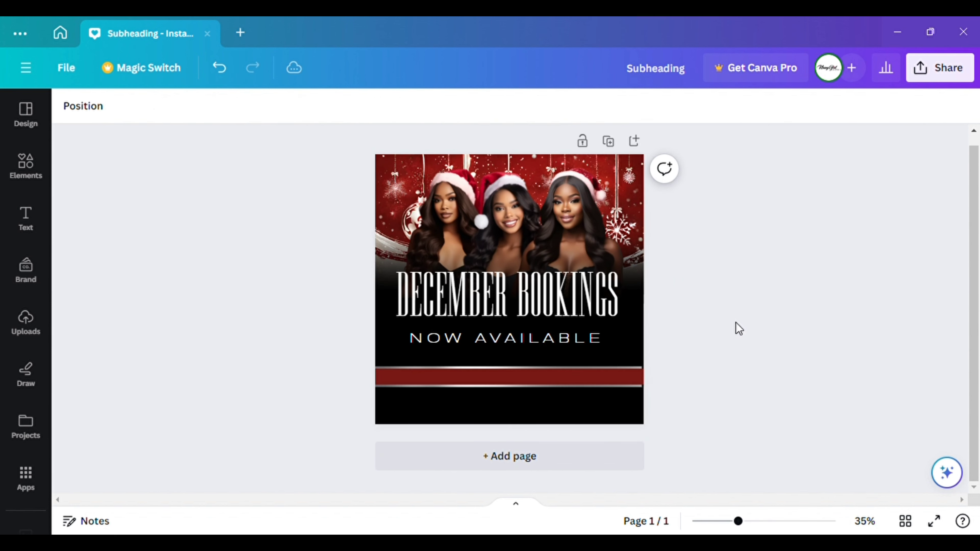
Shift the silver strip sideways behind the red band so it lines up with both page edges.
{"action": "scroll", "coordinate": [581, 396], "scroll_direction": "up", "scroll_amount": 5, "text": "ctrl"}
{"action": "left_click", "coordinate": [584, 381]}
{"action": "scroll", "coordinate": [805, 406], "scroll_direction": "up", "scroll_amount": 3, "text": "ctrl"}
{"action": "scroll", "coordinate": [777, 409], "scroll_direction": "down", "scroll_amount": 3, "text": "ctrl"}
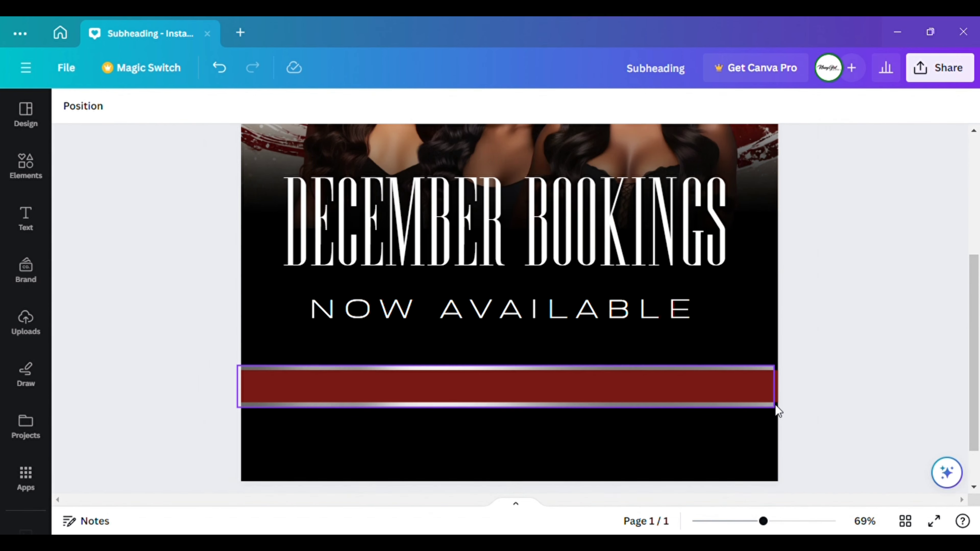
{"action": "left_click", "coordinate": [750, 404]}
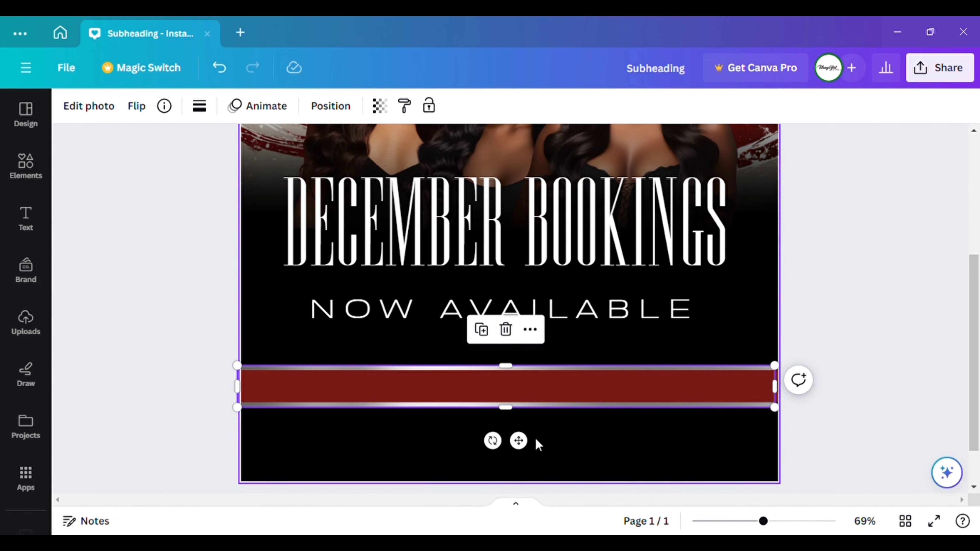
{"action": "left_click", "coordinate": [825, 407]}
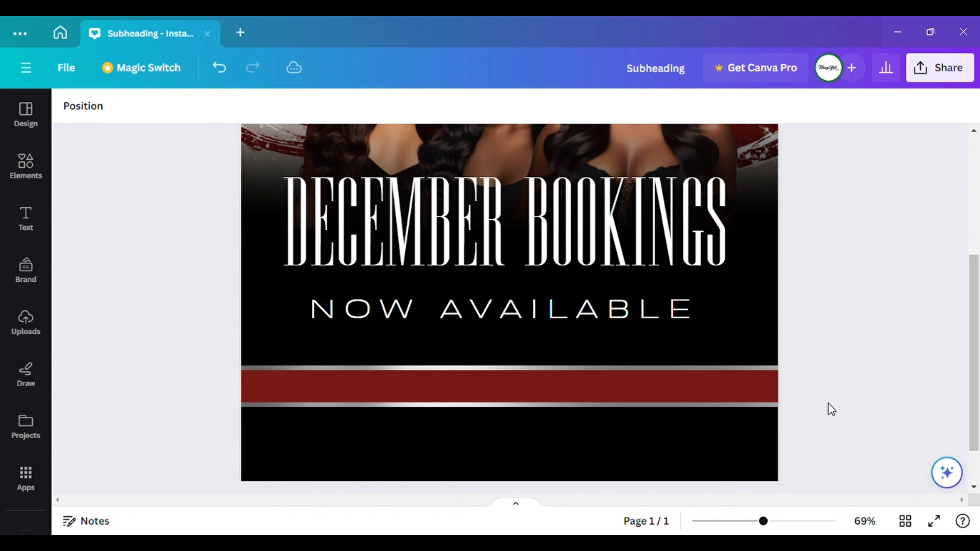
{"action": "scroll", "coordinate": [800, 407], "scroll_direction": "down", "scroll_amount": 5, "text": "ctrl"}
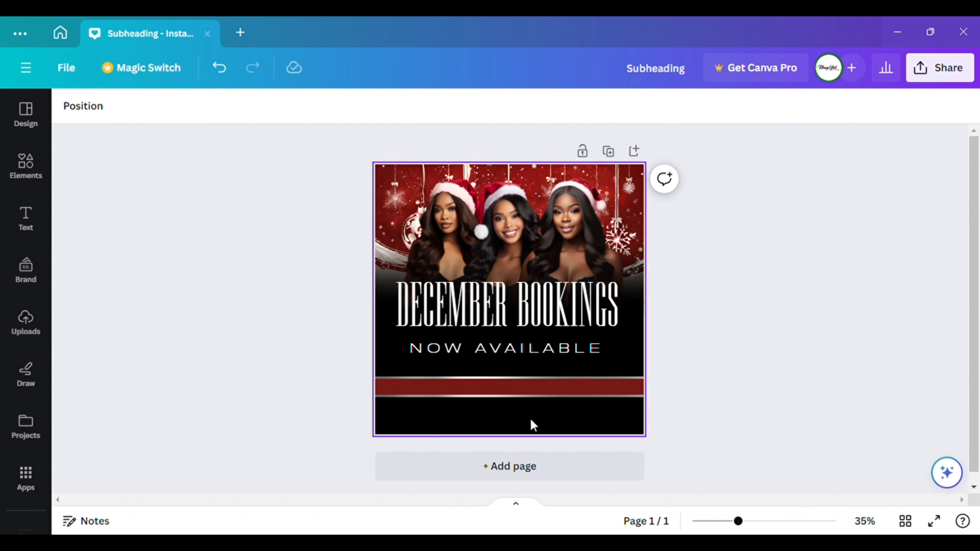
Duplicate the "NOW AVAILABLE" text and move the copy down onto the red band.
{"action": "left_click", "coordinate": [551, 348]}
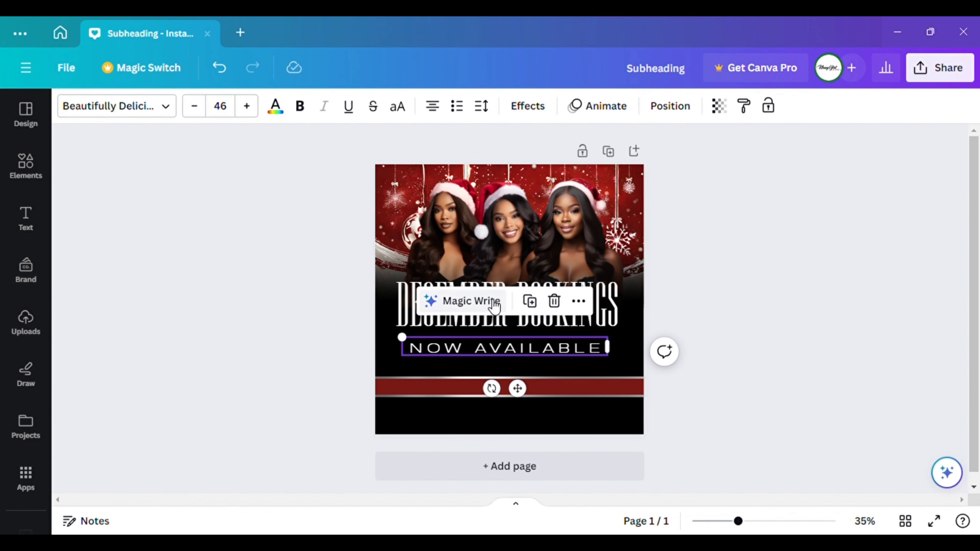
{"action": "left_click", "coordinate": [529, 301]}
{"action": "left_click_drag", "start_coordinate": [525, 409], "coordinate": [512, 427]}
Remove the copied text's extra letter spacing and scale it down to size 35.3 to fit inside the red band.
{"action": "left_click", "coordinate": [481, 106]}
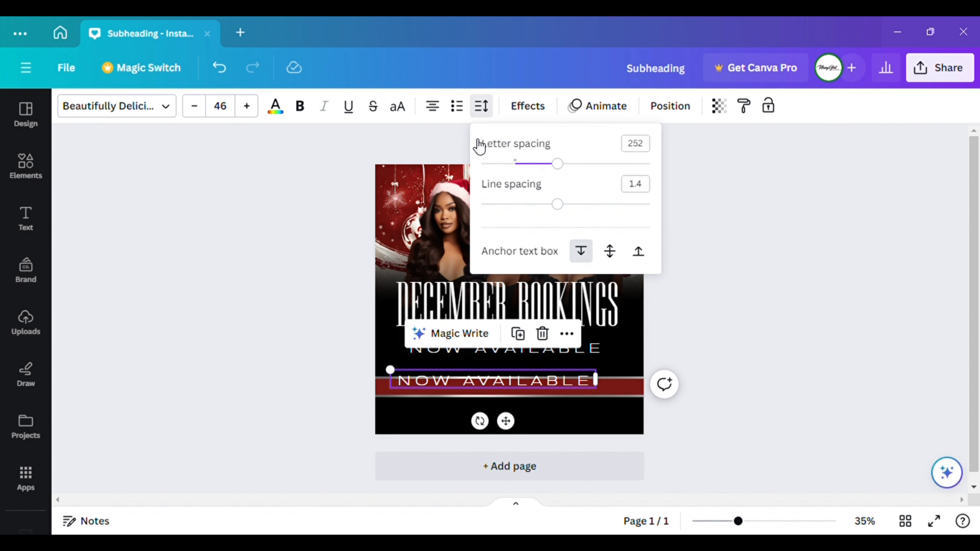
{"action": "left_click_drag", "start_coordinate": [565, 165], "coordinate": [515, 160]}
{"action": "left_click", "coordinate": [533, 371]}
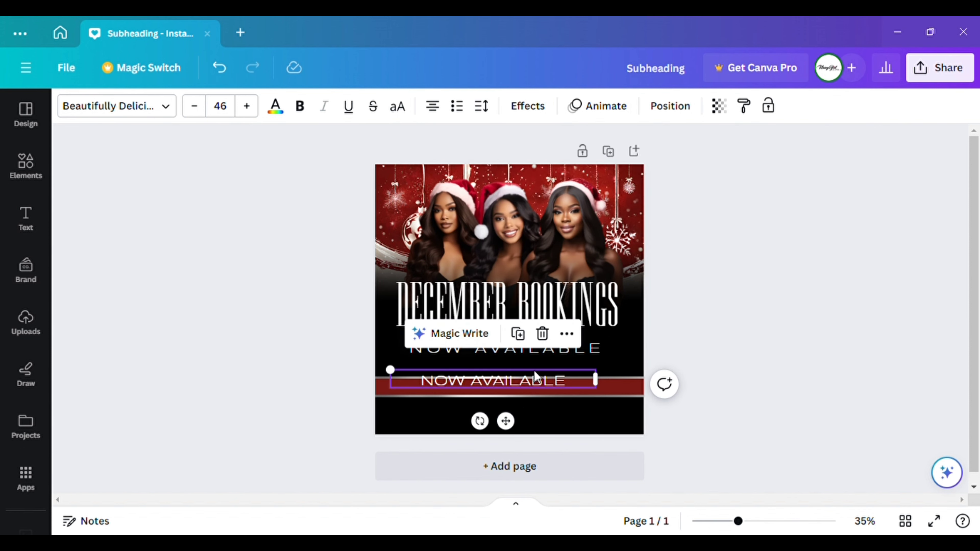
{"action": "left_click_drag", "start_coordinate": [390, 370], "coordinate": [504, 430]}
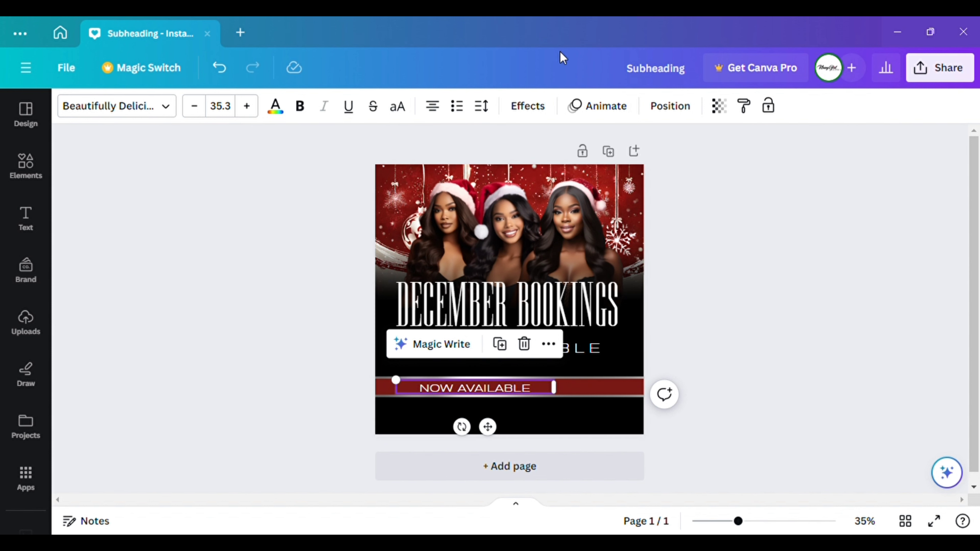
Replace the copied text with "YOURSOCIALMEDIA" and scale it down to size 28.2 in the left half of the red band.
{"action": "left_click_drag", "start_coordinate": [488, 393], "coordinate": [420, 389]}
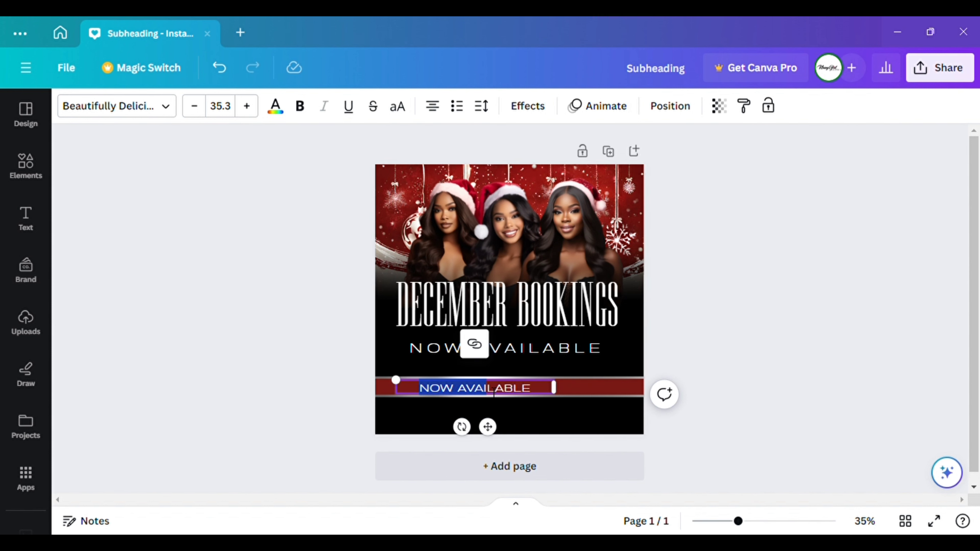
{"action": "triple_click", "coordinate": [529, 391]}
{"action": "type", "text": "YOUR"}
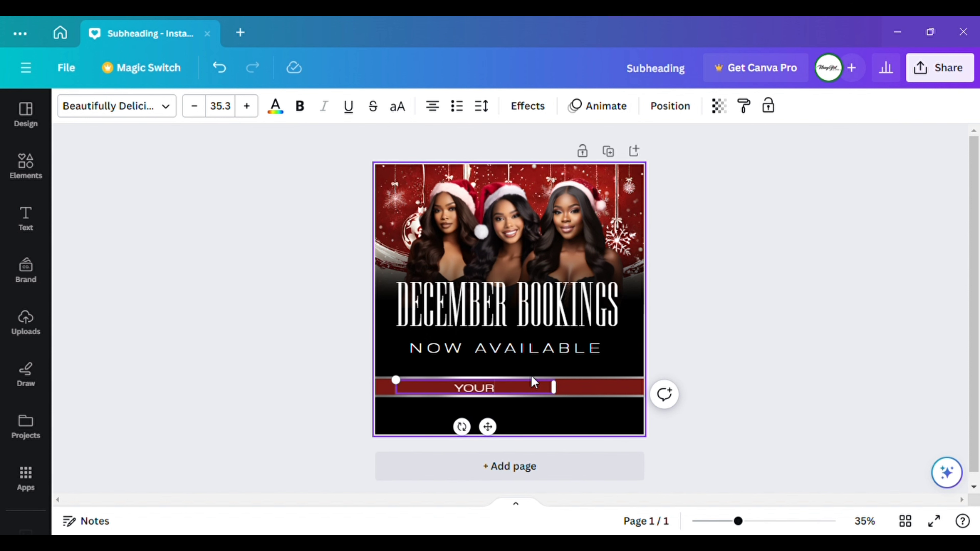
{"action": "type", "text": "SOCIALM"}
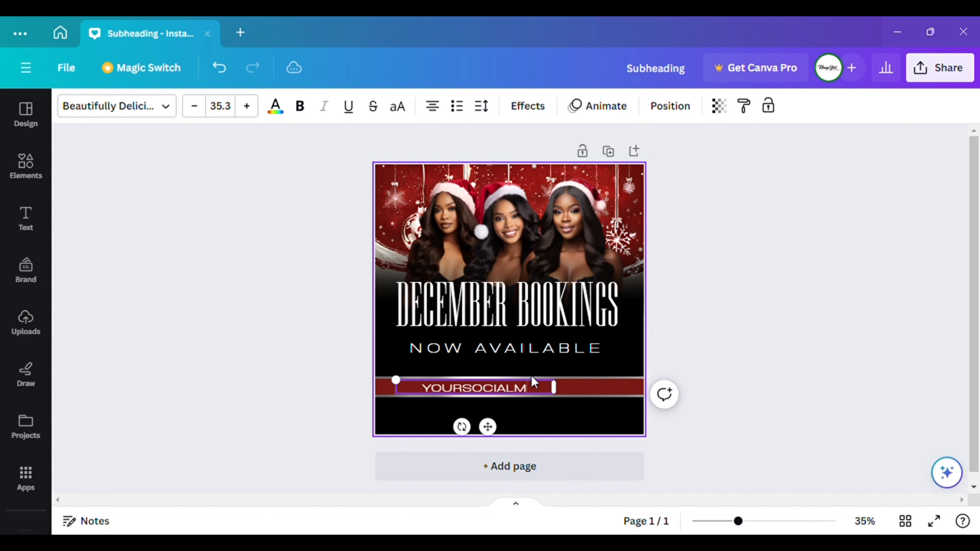
{"action": "type", "text": "EDIA"}
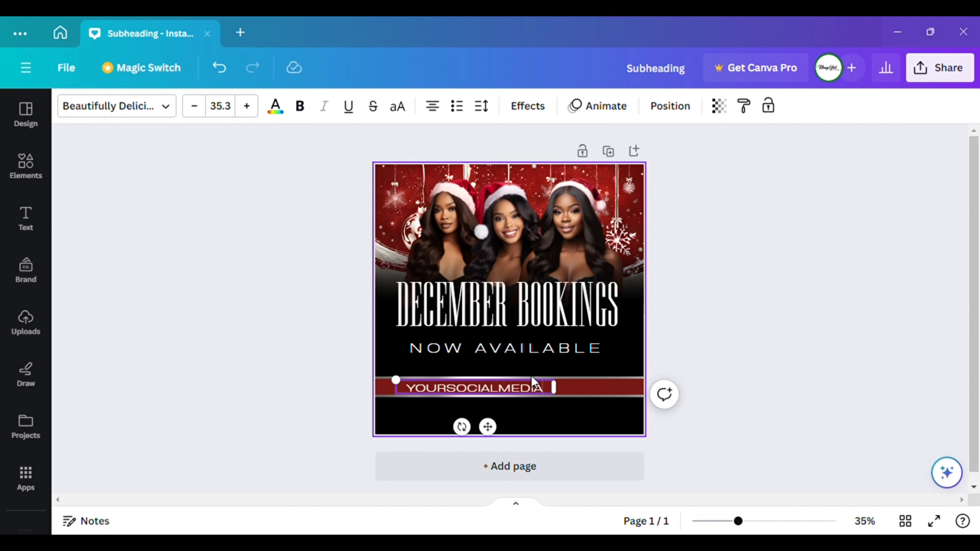
{"action": "mouse_move", "coordinate": [397, 394]}
{"action": "left_mouse_down"}
{"action": "mouse_move", "coordinate": [419, 395]}
{"action": "mouse_move", "coordinate": [402, 395]}
{"action": "left_mouse_up"}
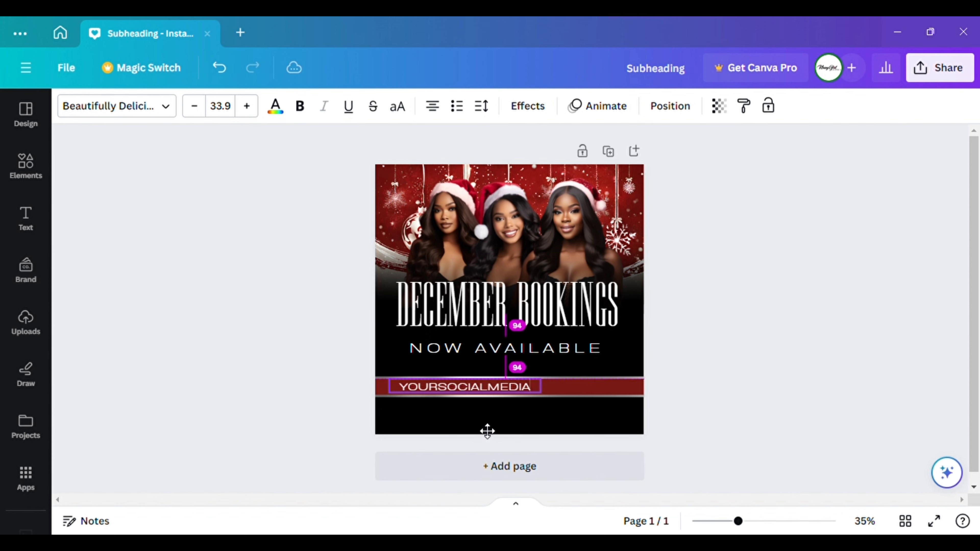
{"action": "scroll", "coordinate": [486, 430], "scroll_direction": "up", "scroll_amount": 5}
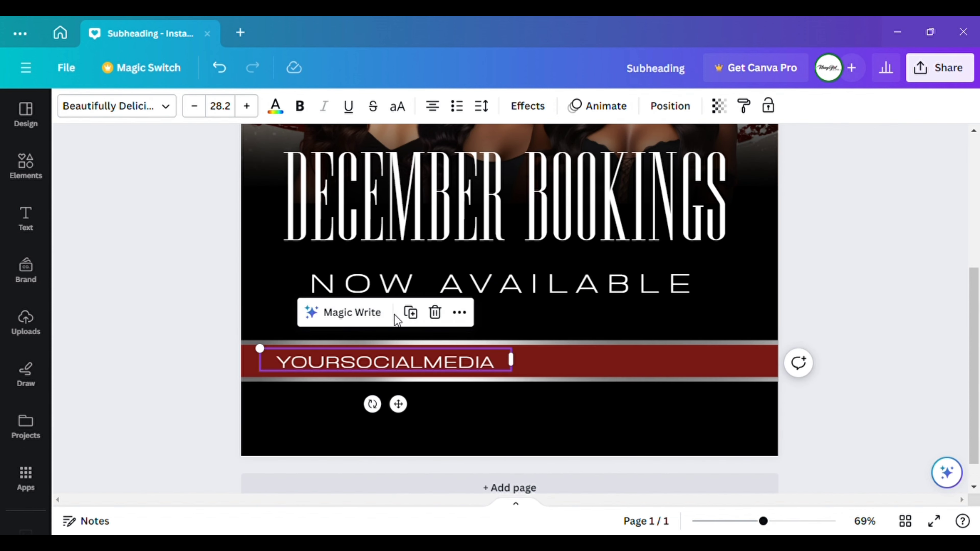
Duplicate "YOURSOCIALMEDIA" to the right half of the red band and replace the copy with a placeholder phone number.
{"action": "left_click", "coordinate": [411, 312]}
{"action": "left_click_drag", "start_coordinate": [387, 365], "coordinate": [661, 367]}
{"action": "double_click", "coordinate": [677, 369]}
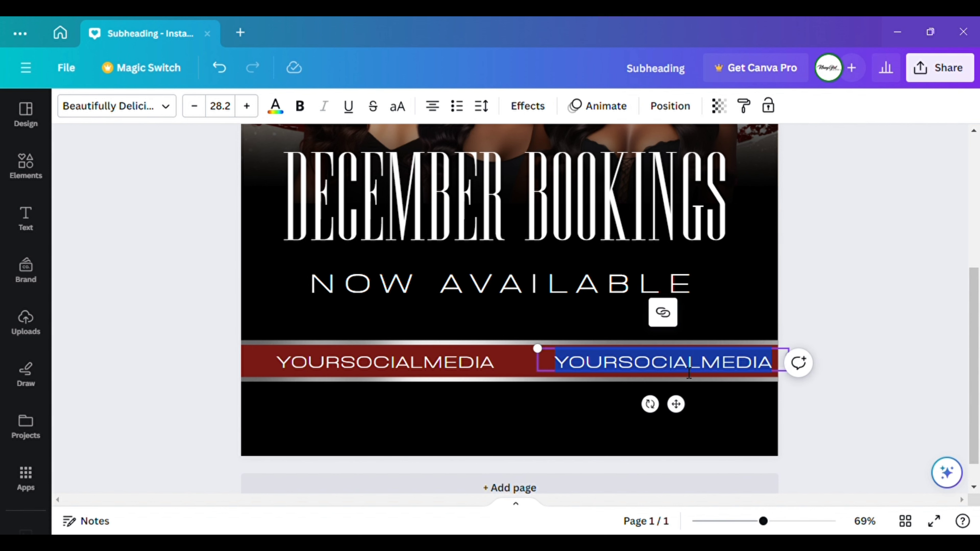
{"action": "type", "text": "[000] 000-000"}
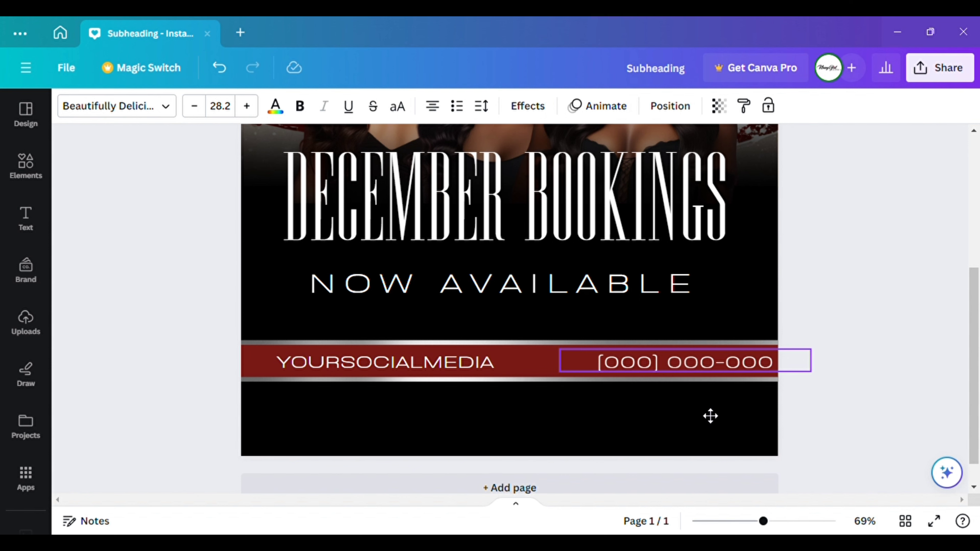
{"action": "key", "text": "Escape"}
{"action": "left_click", "coordinate": [851, 400]}
Nudge the phone number slightly left so it clears the page edge within the red band.
{"action": "scroll", "coordinate": [694, 405], "scroll_direction": "down", "scroll_amount": 4}
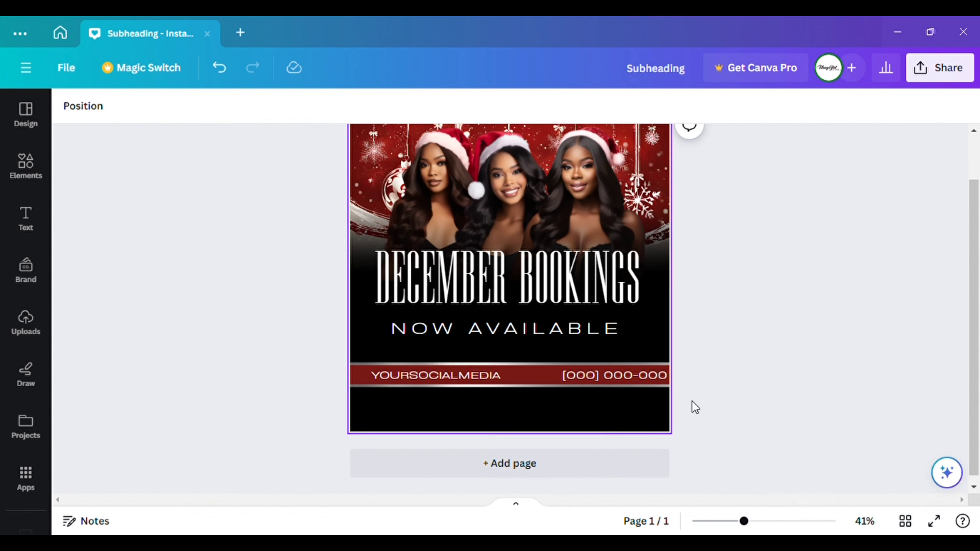
{"action": "scroll", "coordinate": [521, 425], "scroll_direction": "up", "scroll_amount": 1}
{"action": "scroll", "coordinate": [549, 415], "scroll_direction": "up", "scroll_amount": 3}
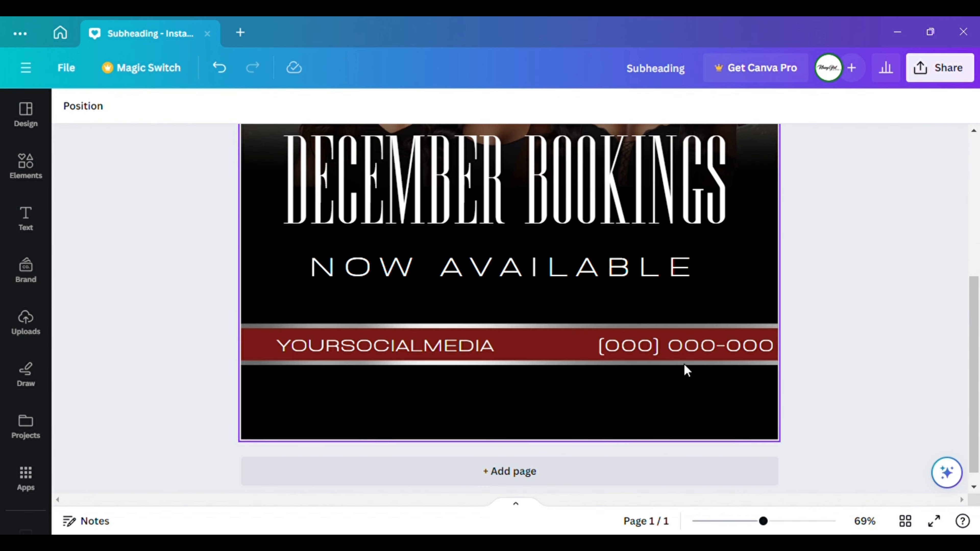
{"action": "left_click", "coordinate": [685, 346]}
{"action": "left_click_drag", "start_coordinate": [685, 345], "coordinate": [683, 352]}
{"action": "scroll", "coordinate": [678, 346], "scroll_direction": "down", "scroll_amount": 3}
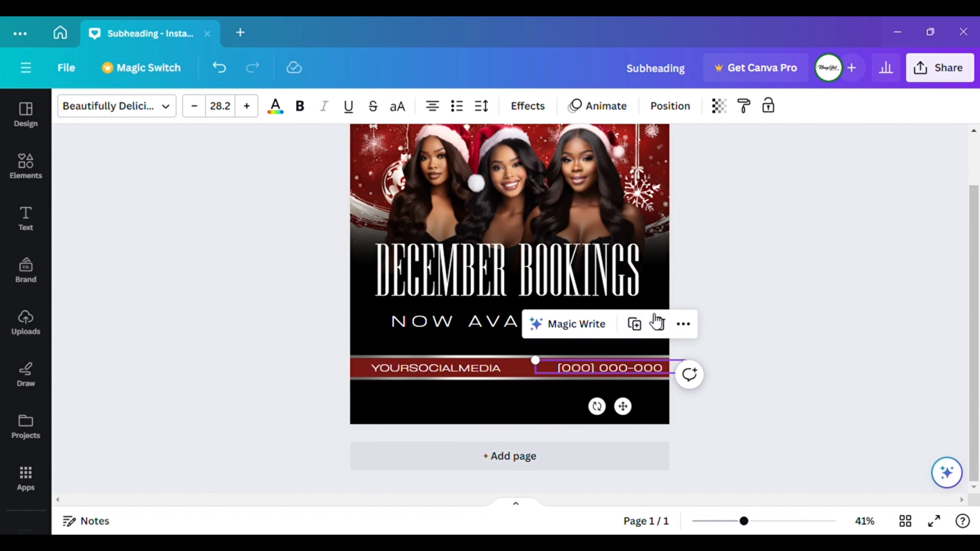
{"action": "scroll", "coordinate": [681, 309], "scroll_direction": "down", "scroll_amount": 1}
{"action": "left_click", "coordinate": [542, 416]}
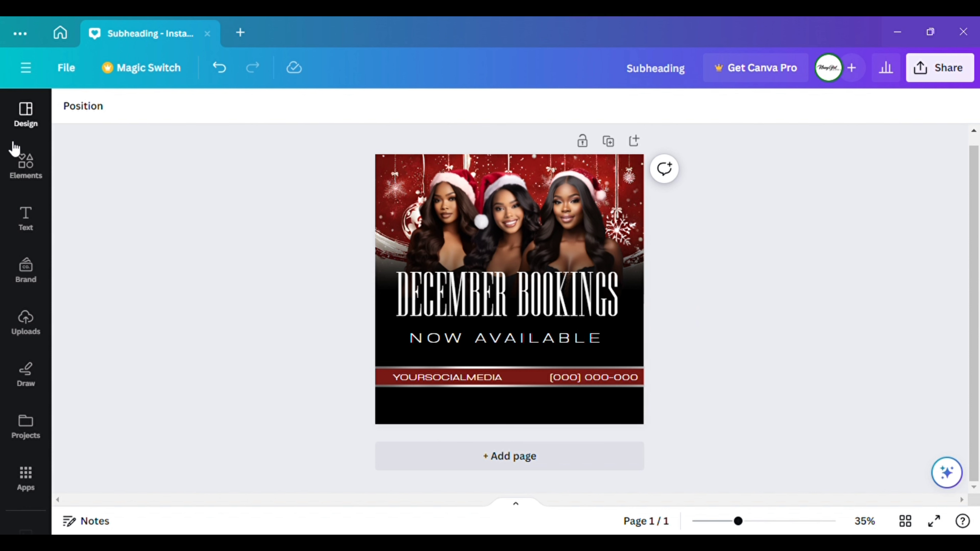
Paste the Instagram and phone icons onto the page and recolor the Instagram icon white.
{"action": "key", "text": "ctrl+v"}
{"action": "left_click_drag", "start_coordinate": [529, 260], "coordinate": [485, 336]}
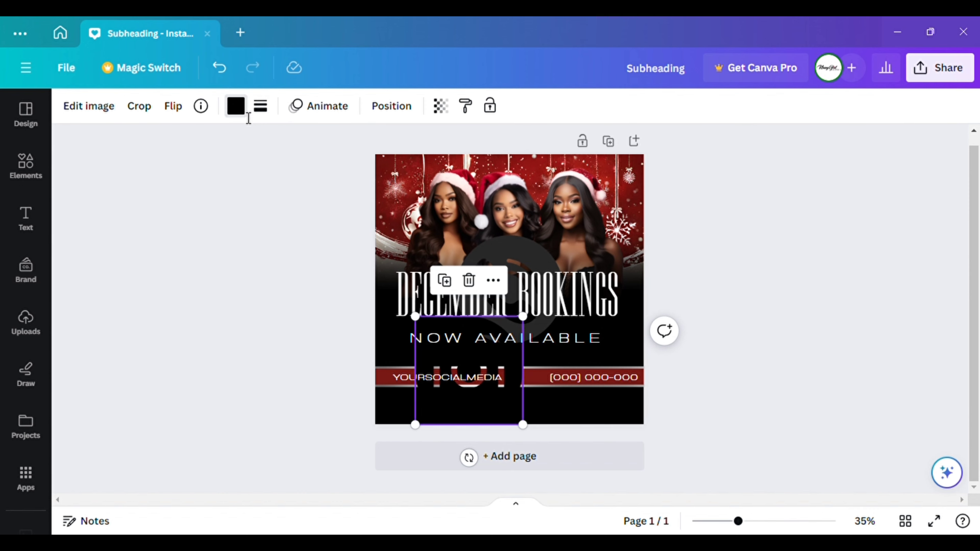
{"action": "left_click", "coordinate": [236, 107]}
{"action": "left_click", "coordinate": [154, 302]}
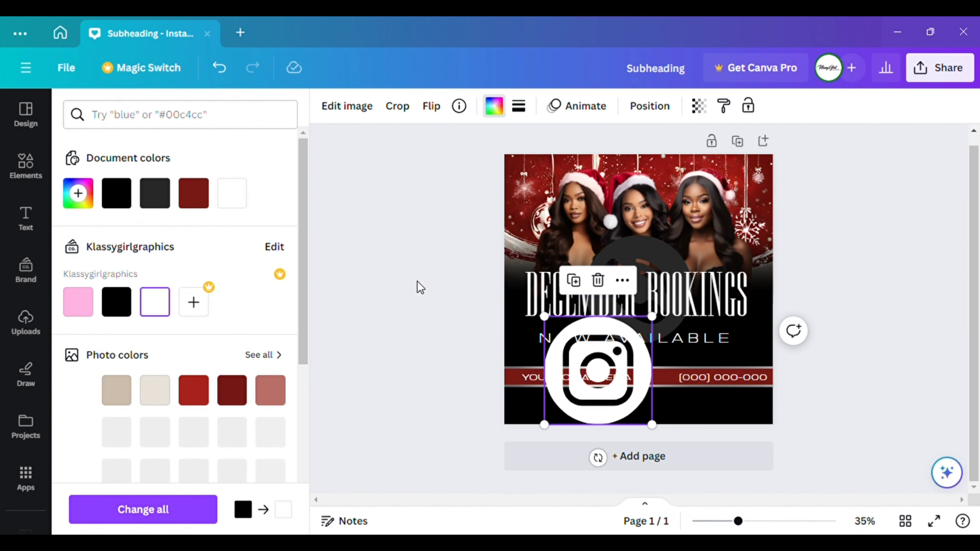
Shrink the white Instagram icon to the height of the red band and place it at the band's left end.
{"action": "left_click", "coordinate": [597, 371]}
{"action": "left_click_drag", "start_coordinate": [530, 327], "coordinate": [405, 428]}
{"action": "scroll", "coordinate": [408, 415], "scroll_direction": "up", "scroll_amount": 5}
{"action": "scroll", "coordinate": [424, 398], "scroll_direction": "down", "scroll_amount": 2}
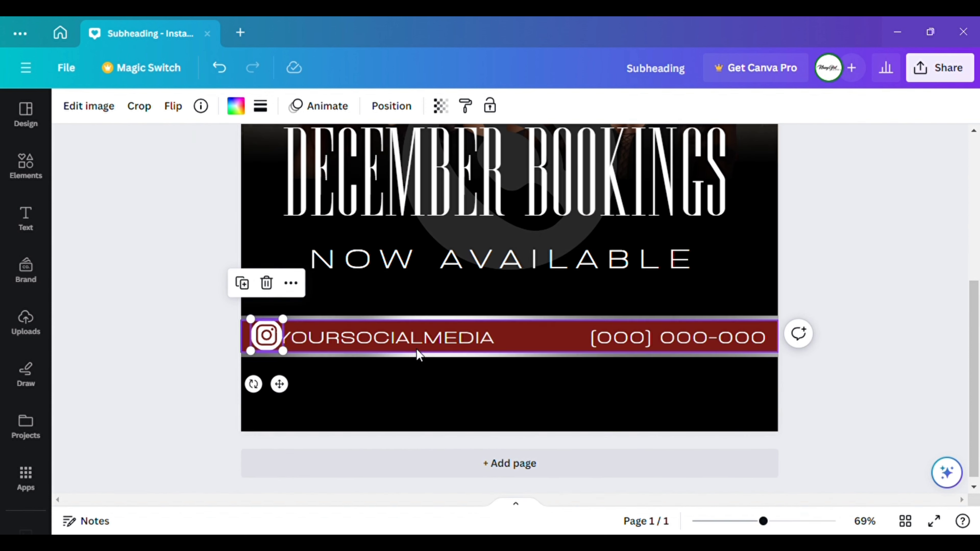
Move "YOURSOCIALMEDIA" right to clear the Instagram icon, and shrink the icon a little to sit beside the text.
{"action": "left_click", "coordinate": [412, 337]}
{"action": "left_click_drag", "start_coordinate": [412, 337], "coordinate": [435, 343]}
{"action": "left_click", "coordinate": [257, 336]}
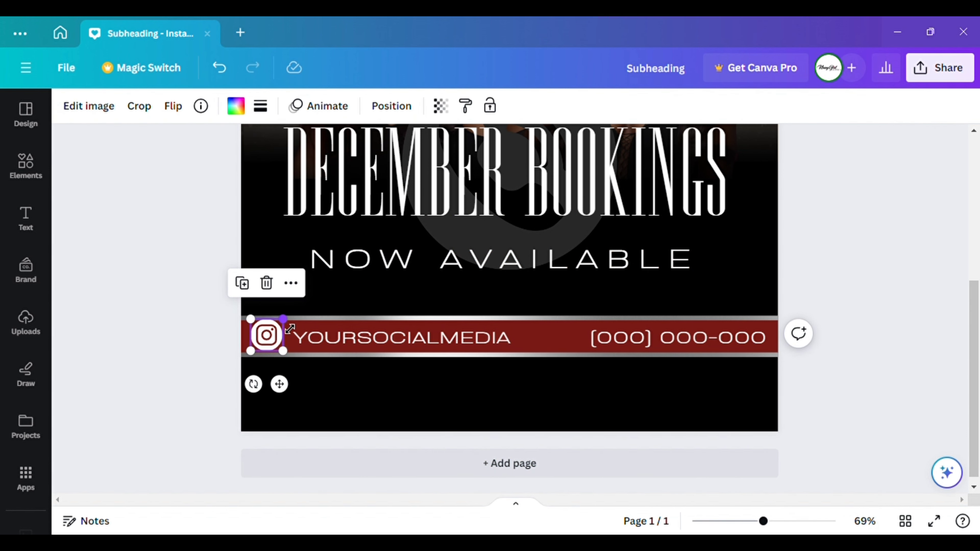
{"action": "left_click_drag", "start_coordinate": [289, 328], "coordinate": [283, 349]}
Scale down the phone icon over the heading and place it in white just before the phone number on the red band.
{"action": "scroll", "coordinate": [575, 245], "scroll_direction": "up", "scroll_amount": 3}
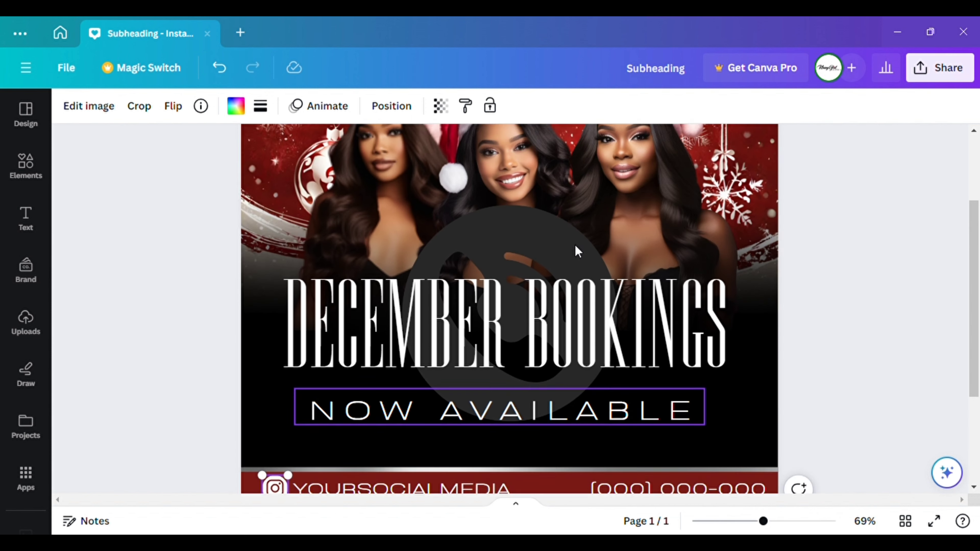
{"action": "scroll", "coordinate": [555, 278], "scroll_direction": "up", "scroll_amount": 2}
{"action": "left_click", "coordinate": [531, 313]}
{"action": "scroll", "coordinate": [532, 305], "scroll_direction": "down", "scroll_amount": 5}
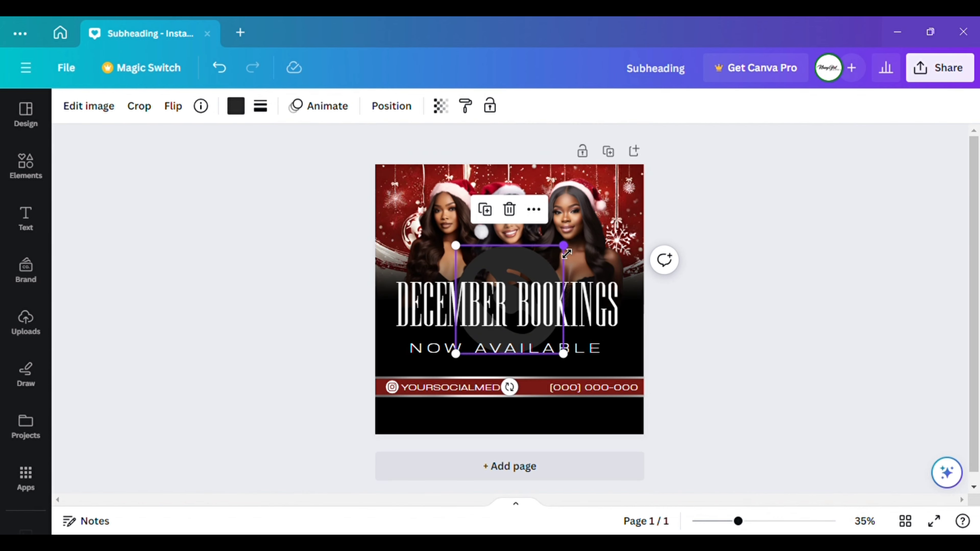
{"action": "left_click_drag", "start_coordinate": [566, 253], "coordinate": [484, 328]}
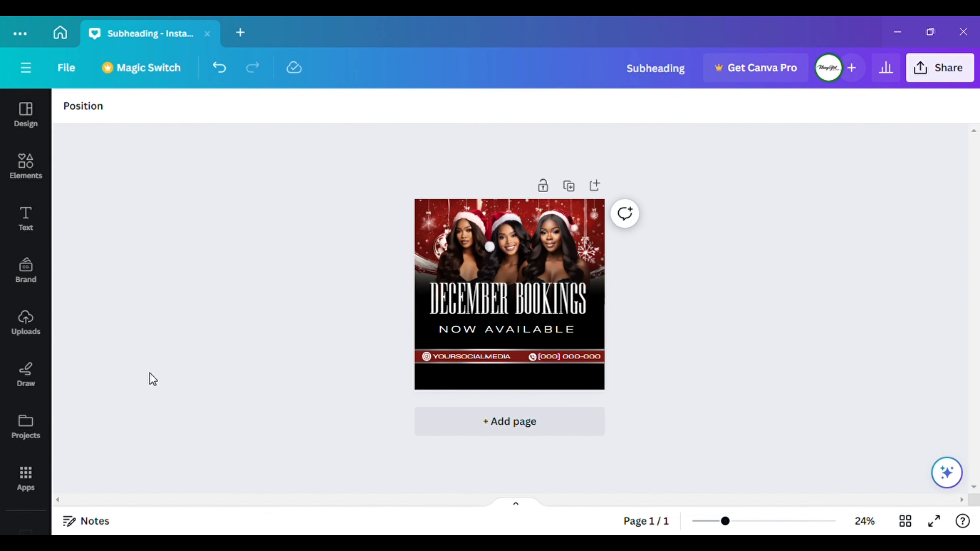
Duplicate the red contact band and place the copy along the page's bottom edge so only a thin strip overlaps the page.
{"action": "left_click", "coordinate": [521, 358]}
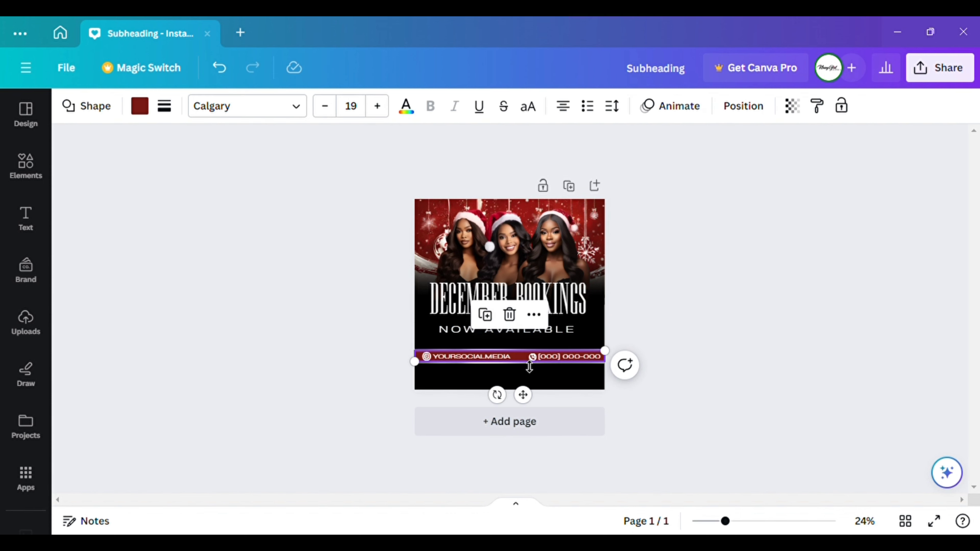
{"action": "scroll", "coordinate": [527, 370], "scroll_direction": "up", "scroll_amount": 5}
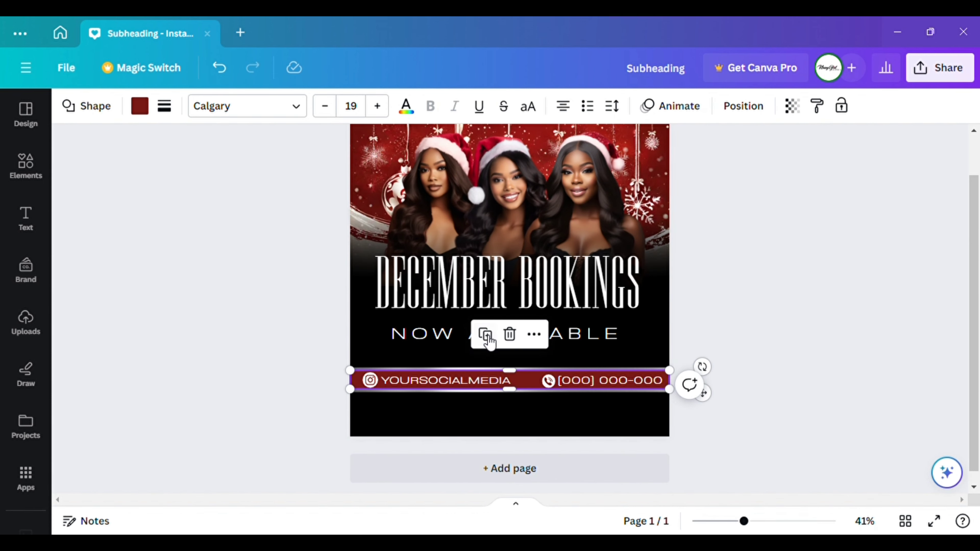
{"action": "left_click_drag", "start_coordinate": [532, 444], "coordinate": [519, 500]}
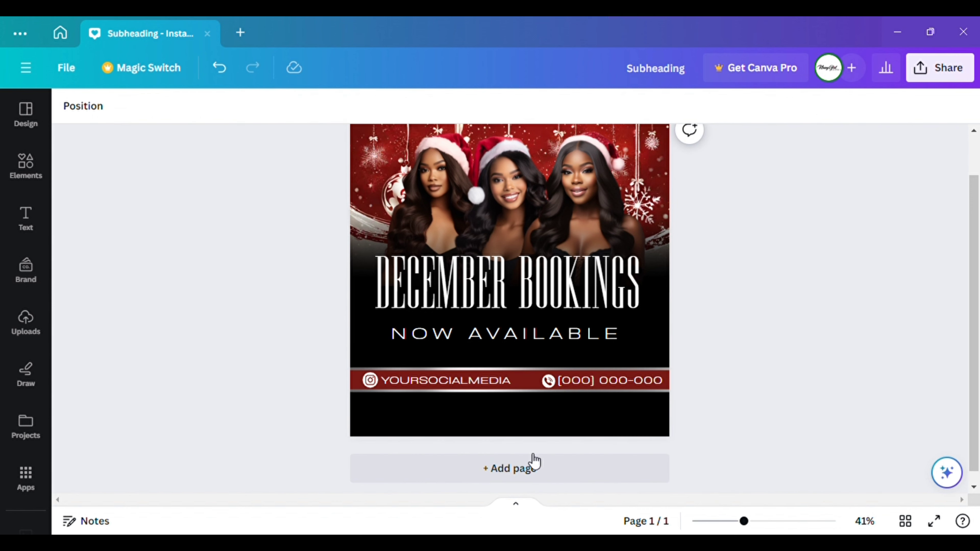
{"action": "left_click", "coordinate": [219, 68]}
{"action": "scroll", "coordinate": [520, 404], "scroll_direction": "up", "scroll_amount": 5}
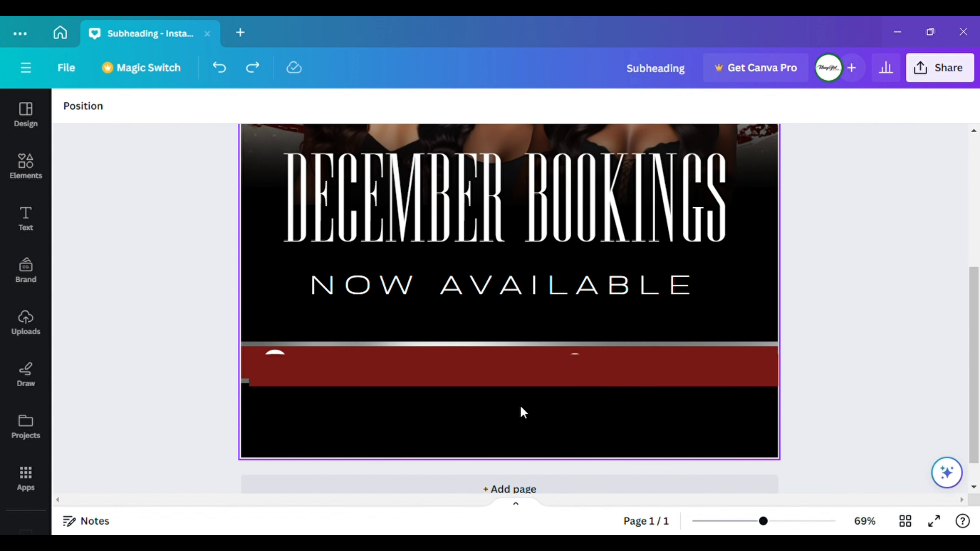
{"action": "scroll", "coordinate": [519, 403], "scroll_direction": "down", "scroll_amount": 1}
{"action": "left_click", "coordinate": [523, 339]}
{"action": "left_click_drag", "start_coordinate": [523, 338], "coordinate": [524, 444]}
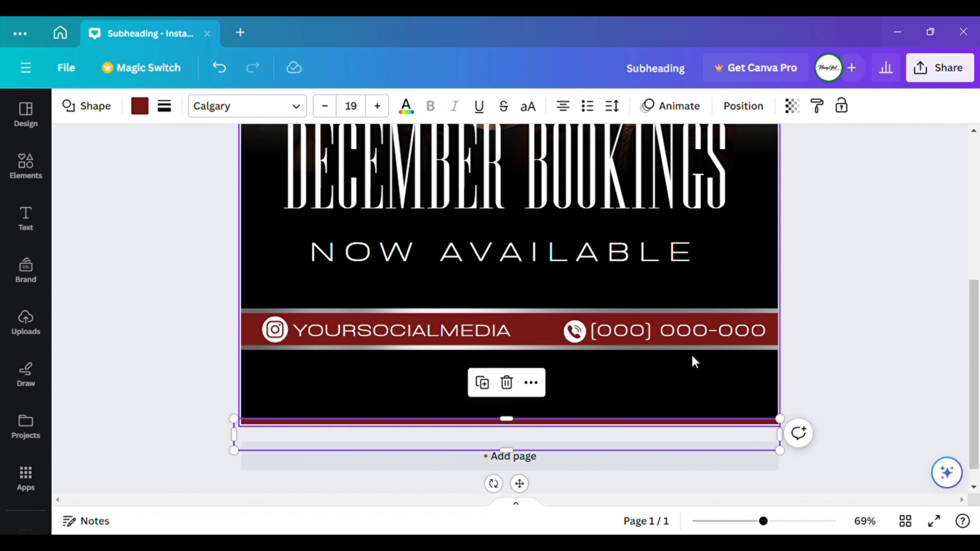
{"action": "left_click", "coordinate": [811, 359]}
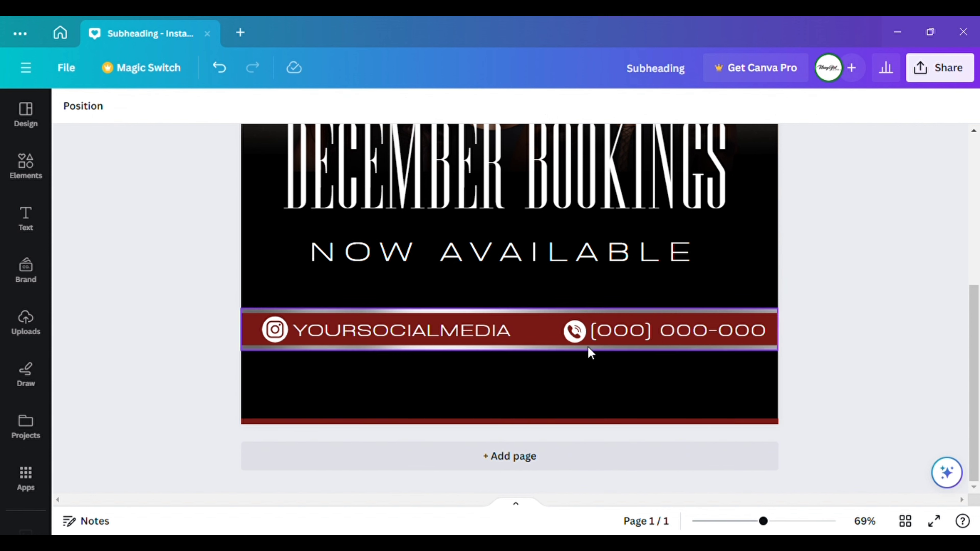
{"action": "left_click", "coordinate": [487, 340]}
{"action": "left_click", "coordinate": [433, 288]}
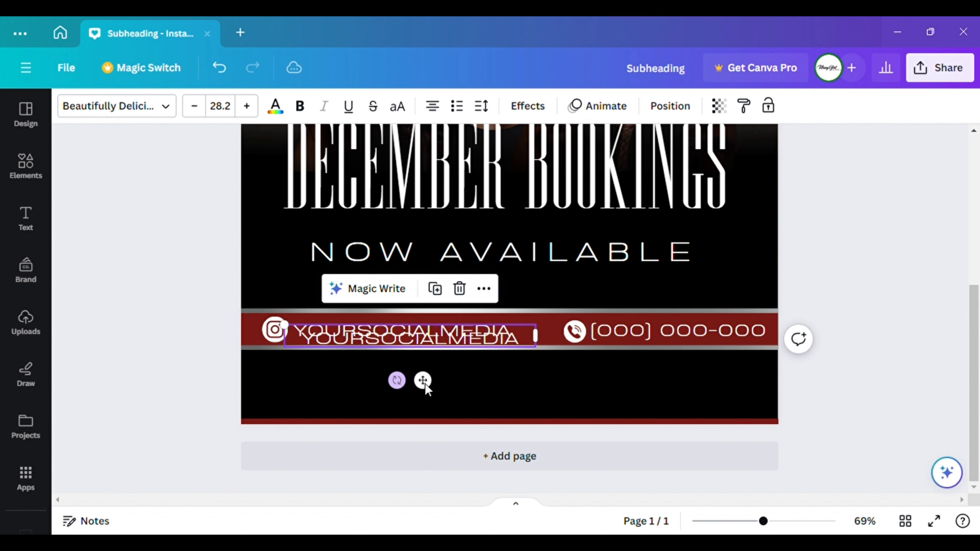
{"action": "left_click_drag", "start_coordinate": [432, 393], "coordinate": [524, 435]}
{"action": "double_click", "coordinate": [568, 392]}
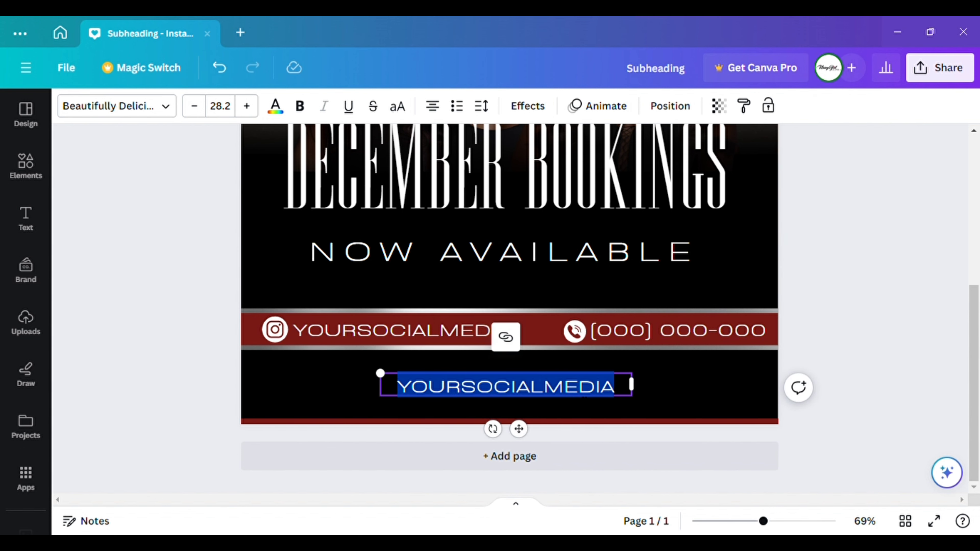
{"action": "type", "text": "www.yourweb"}
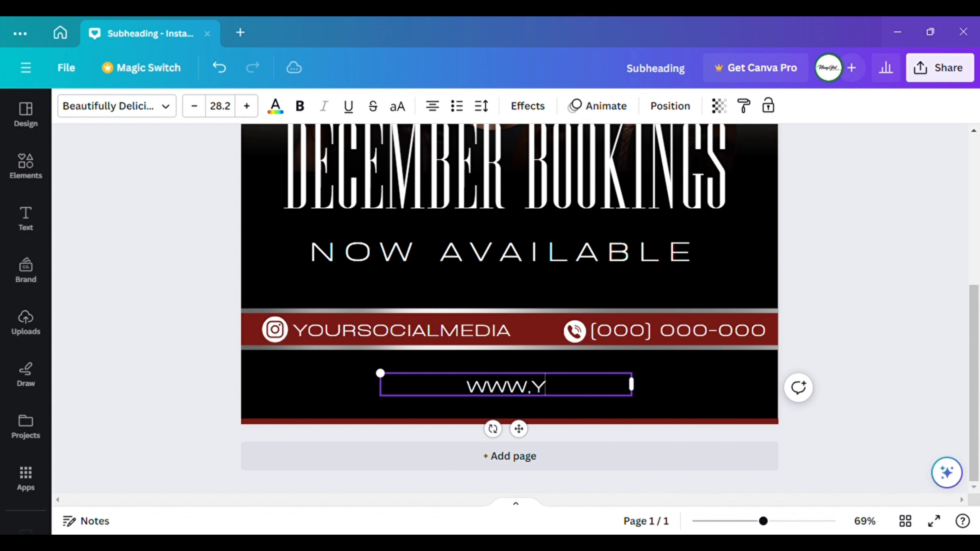
{"action": "type", "text": "site.co"}
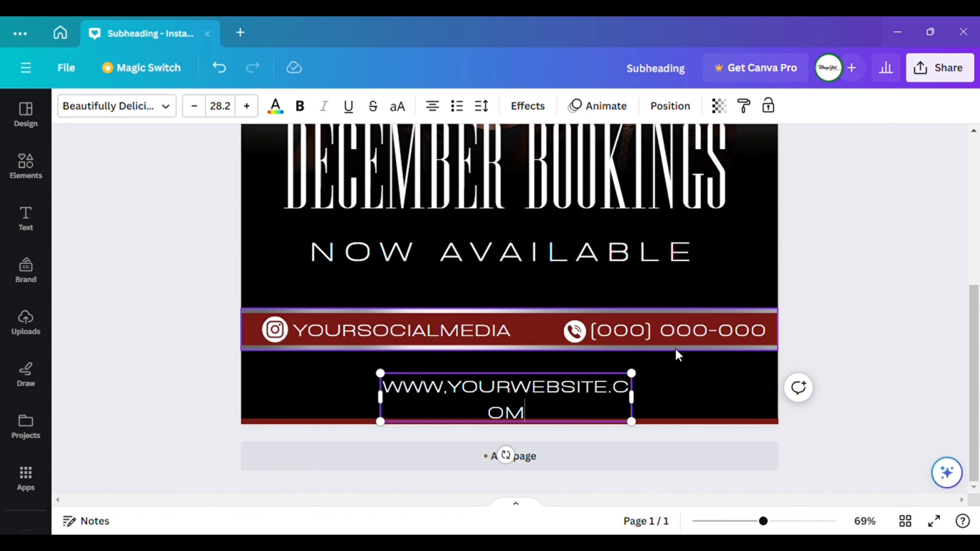
{"action": "left_click_drag", "start_coordinate": [642, 407], "coordinate": [679, 390]}
Center the website text horizontally in the black area below the red band.
{"action": "scroll", "coordinate": [589, 401], "scroll_direction": "down", "scroll_amount": 5}
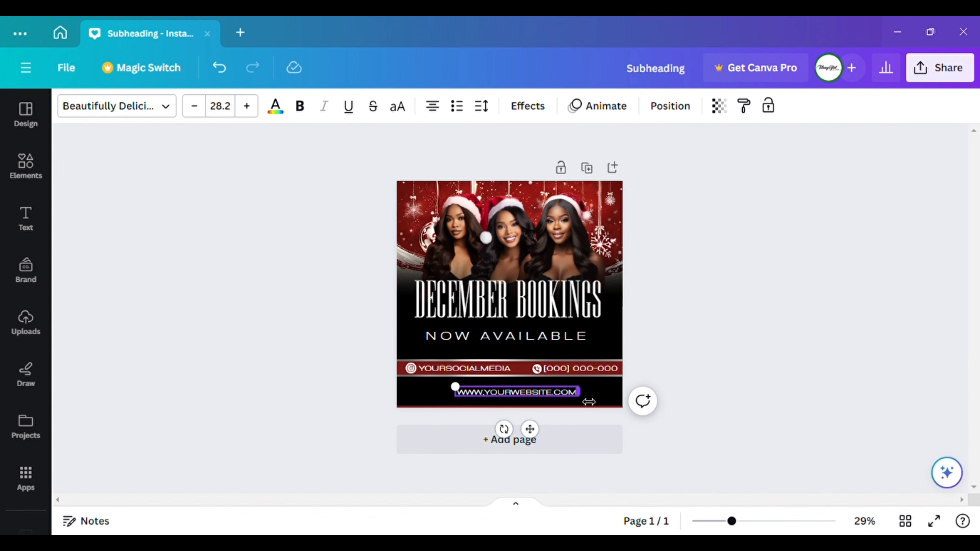
{"action": "left_click", "coordinate": [768, 324]}
{"action": "scroll", "coordinate": [507, 427], "scroll_direction": "up", "scroll_amount": 2}
{"action": "left_click_drag", "start_coordinate": [565, 408], "coordinate": [554, 407]}
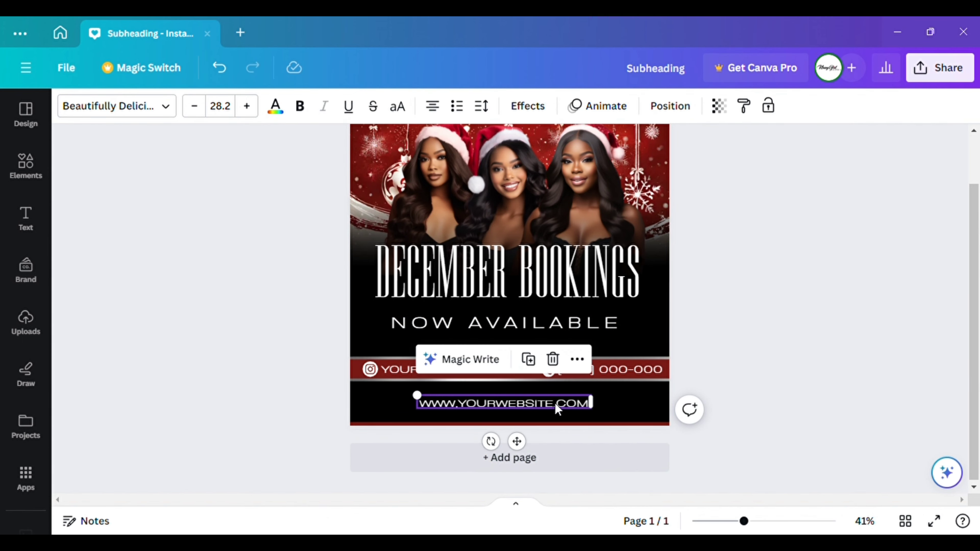
{"action": "scroll", "coordinate": [561, 404], "scroll_direction": "down", "scroll_amount": 3}
{"action": "left_click", "coordinate": [698, 291]}
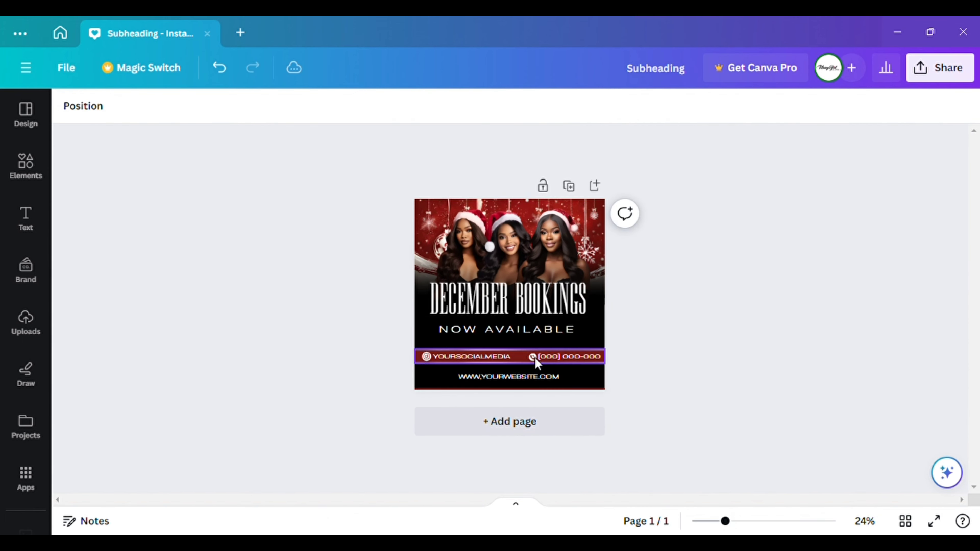
Try wider letter spacing on the website text with the line shifted to fit the page, and undo it.
{"action": "left_click", "coordinate": [532, 376]}
{"action": "left_click", "coordinate": [482, 107]}
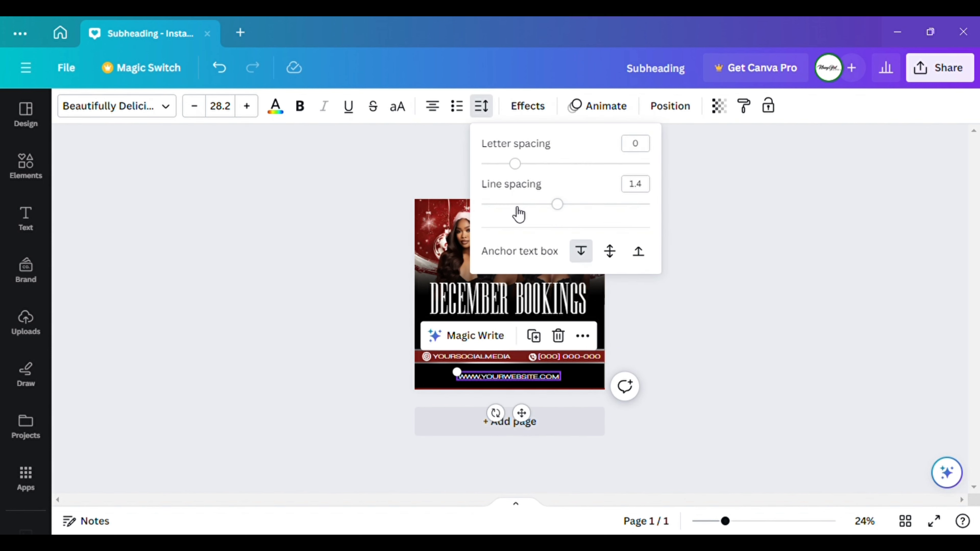
{"action": "left_click_drag", "start_coordinate": [517, 166], "coordinate": [610, 166]}
{"action": "left_click_drag", "start_coordinate": [568, 389], "coordinate": [625, 381]}
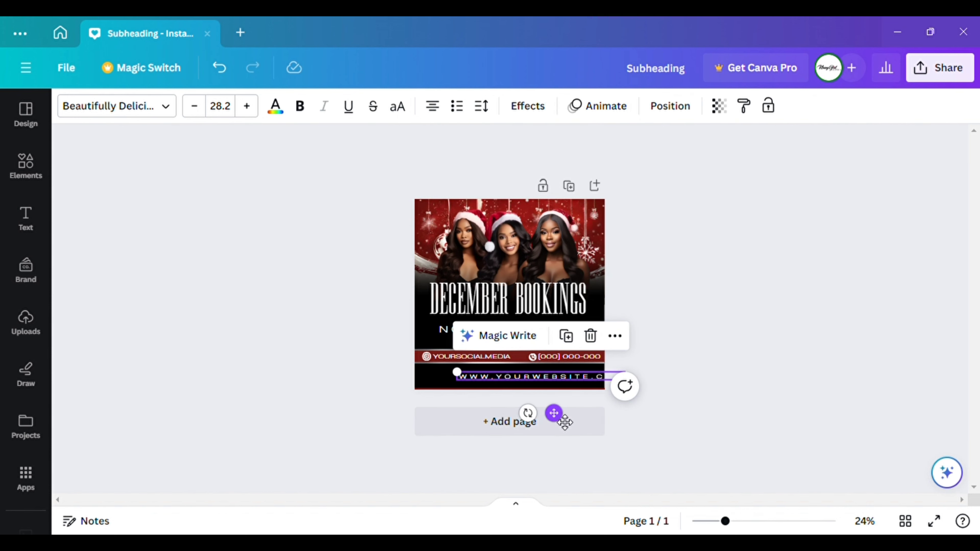
{"action": "left_click_drag", "start_coordinate": [554, 413], "coordinate": [538, 422]}
{"action": "left_click", "coordinate": [701, 387]}
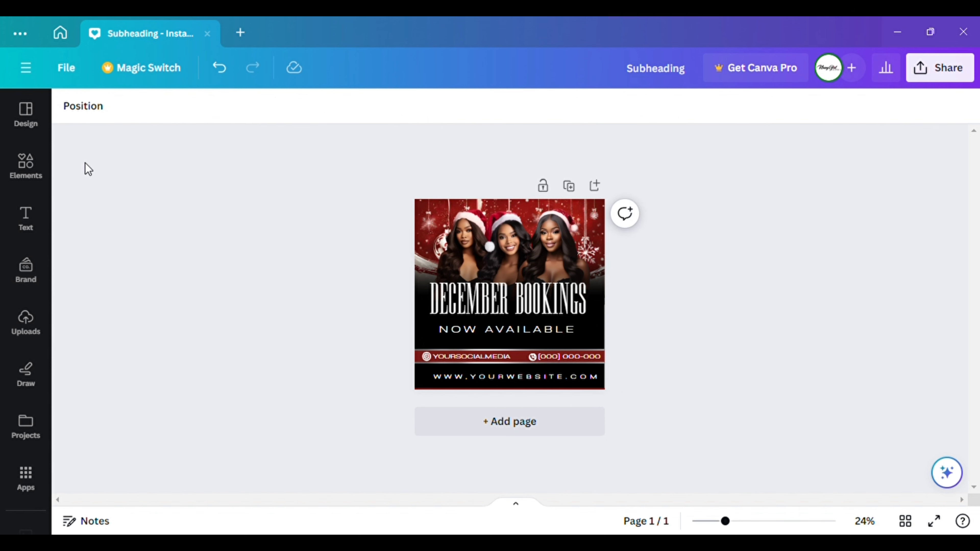
{"action": "left_click", "coordinate": [229, 69]}
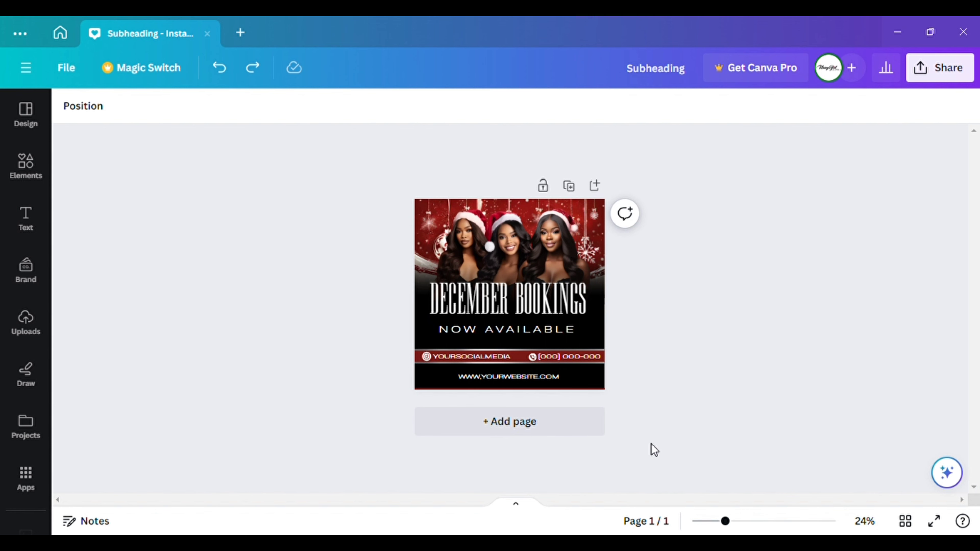
Add a second page to the design.
{"action": "scroll", "coordinate": [655, 443], "scroll_direction": "up", "scroll_amount": 2}
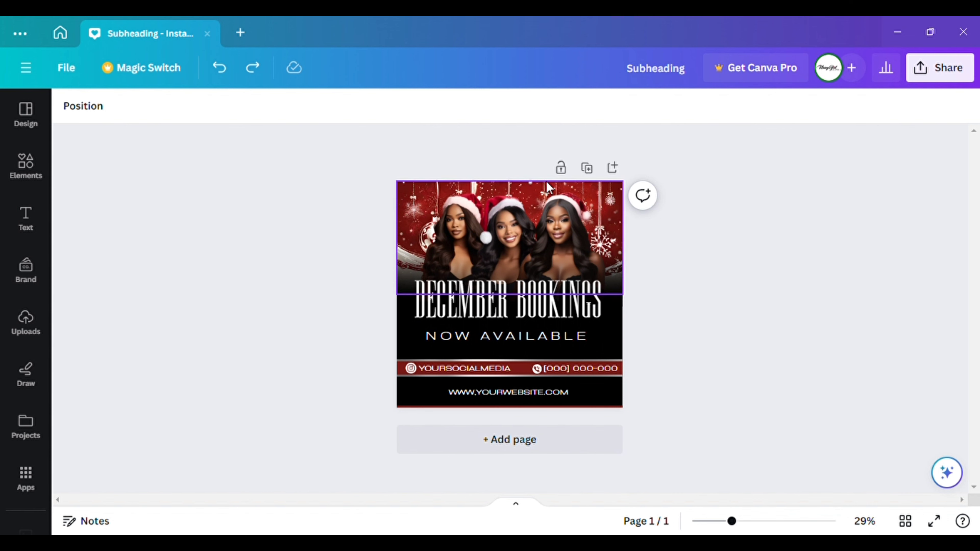
{"action": "left_click", "coordinate": [505, 444]}
{"action": "scroll", "coordinate": [689, 304], "scroll_direction": "up", "scroll_amount": 3}
{"action": "scroll", "coordinate": [476, 197], "scroll_direction": "up", "scroll_amount": 3}
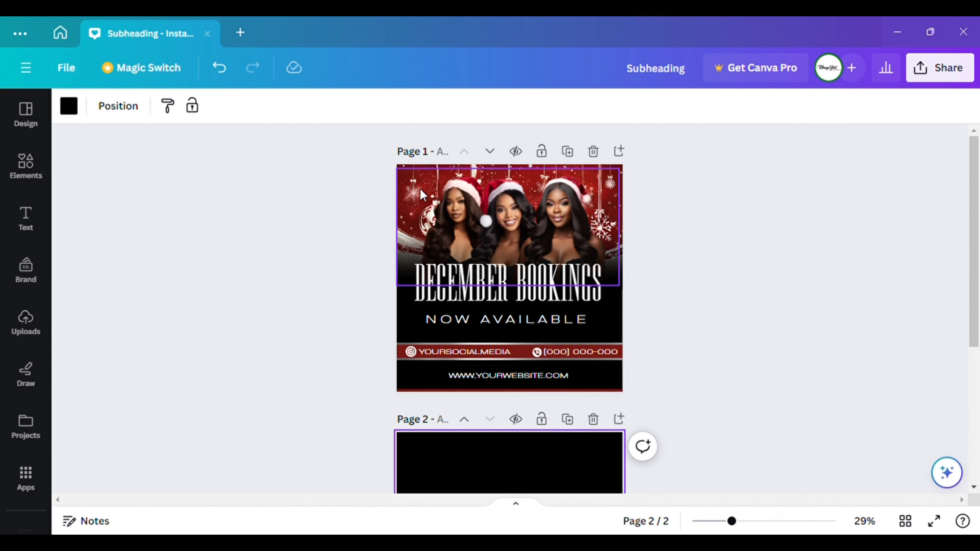
Group all the elements on page 1 and paste a copy of the group onto page 2.
{"action": "left_click", "coordinate": [422, 165]}
{"action": "left_click", "coordinate": [510, 314]}
{"action": "left_click_drag", "start_coordinate": [361, 156], "coordinate": [662, 401]}
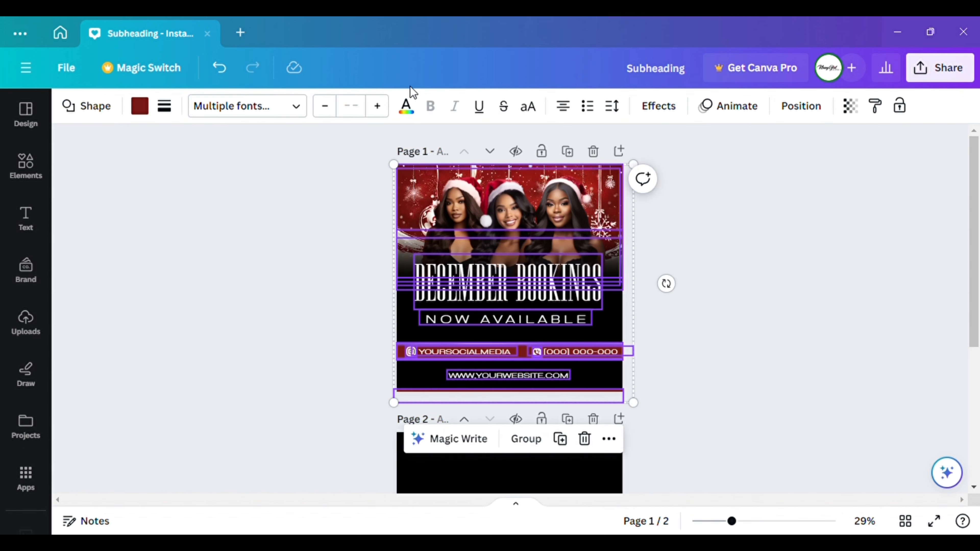
{"action": "left_click", "coordinate": [527, 442]}
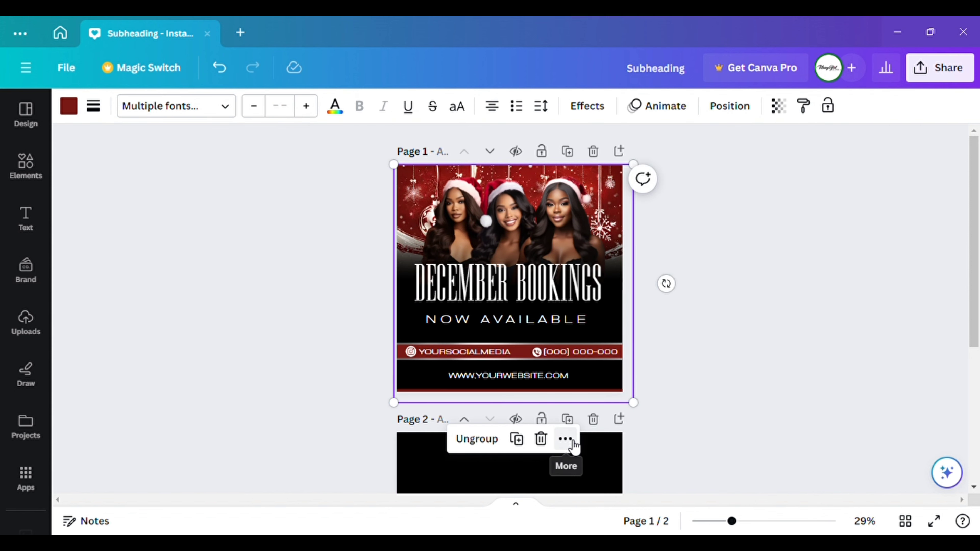
{"action": "left_click", "coordinate": [566, 439]}
{"action": "left_click", "coordinate": [607, 160]}
{"action": "scroll", "coordinate": [816, 317], "scroll_direction": "down", "scroll_amount": 5}
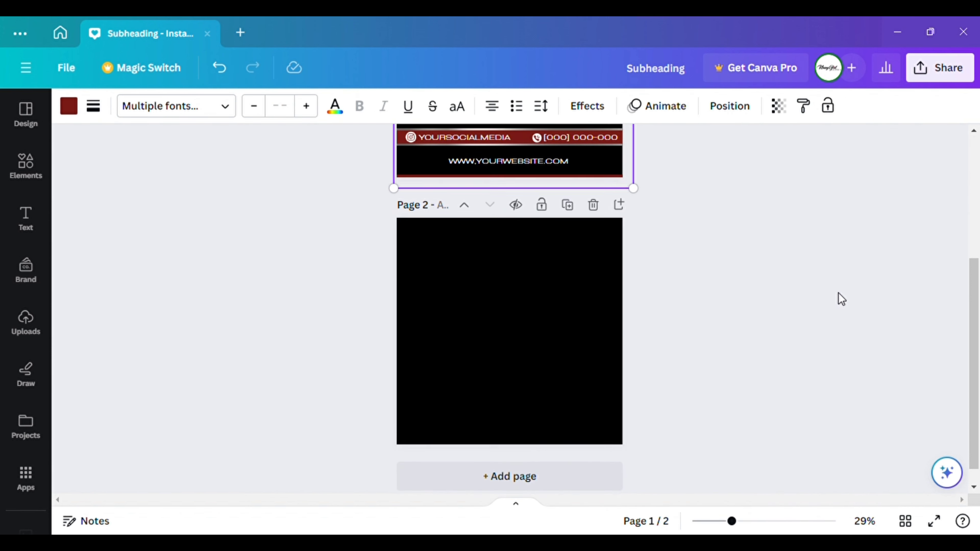
{"action": "right_click", "coordinate": [534, 279]}
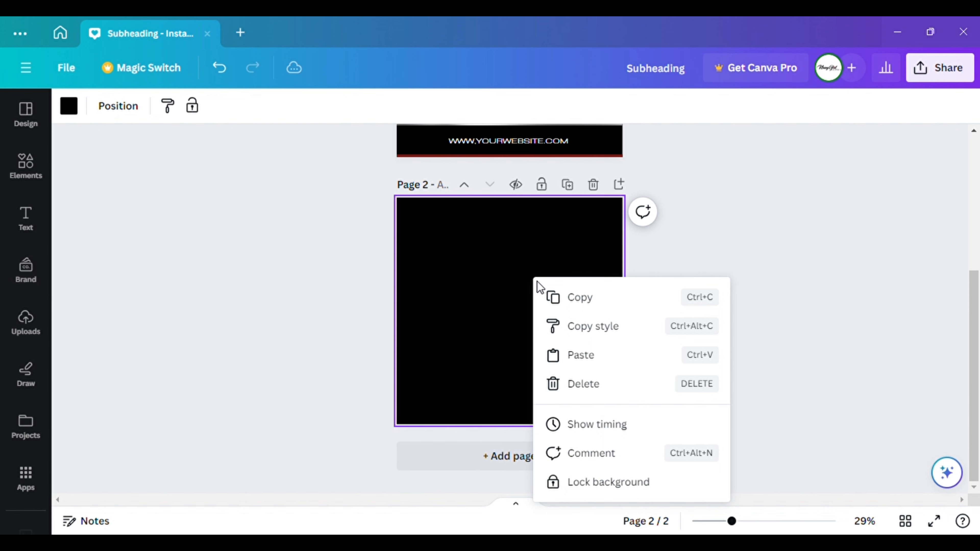
{"action": "left_click", "coordinate": [593, 361]}
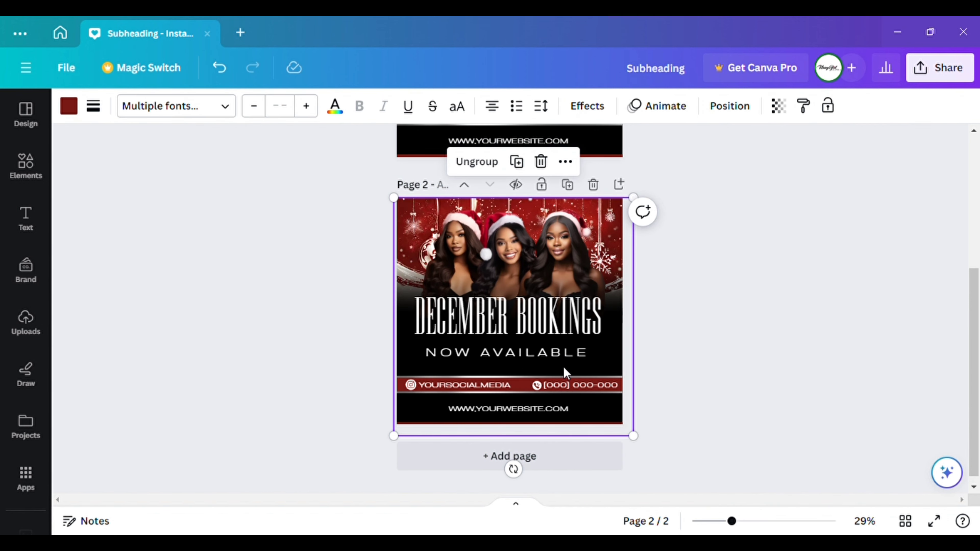
{"action": "left_click", "coordinate": [728, 353]}
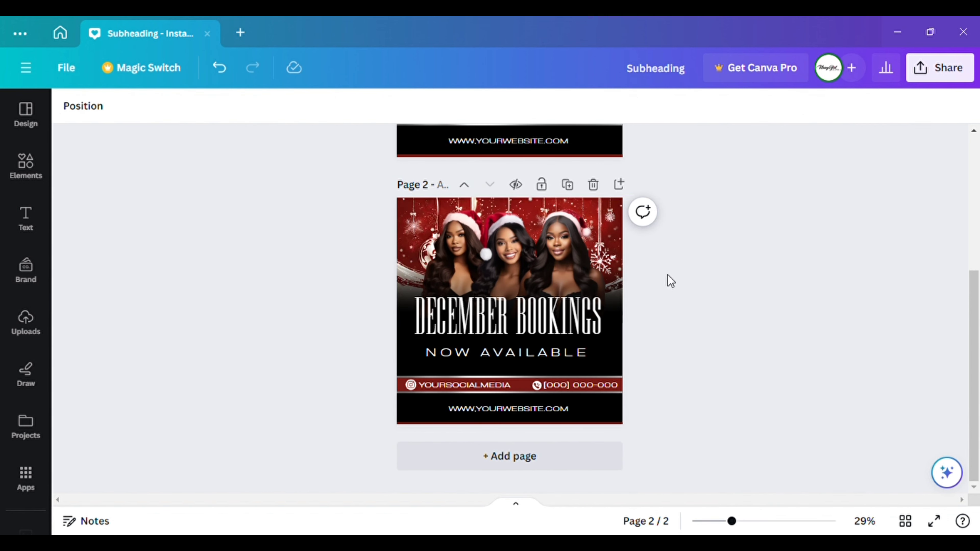
{"action": "scroll", "coordinate": [560, 385], "scroll_direction": "up", "scroll_amount": 3}
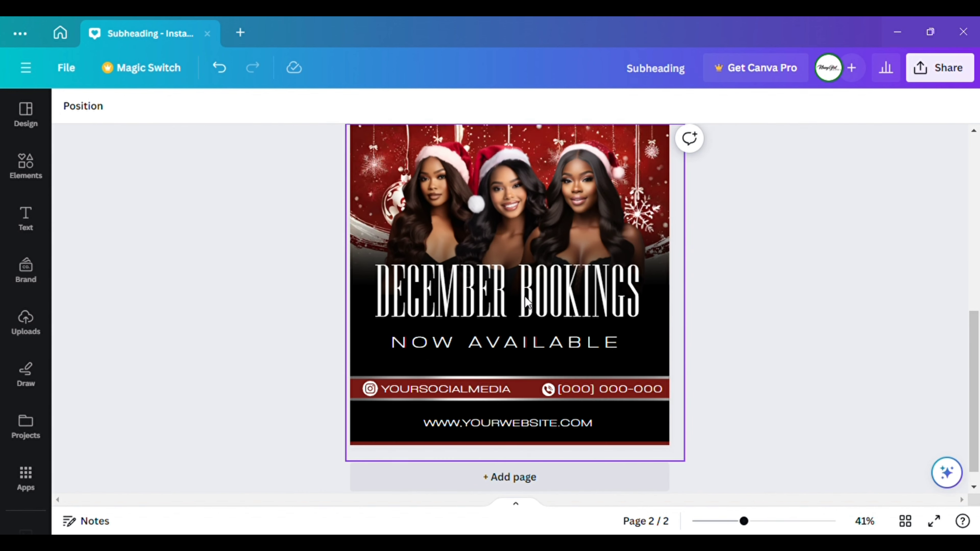
{"action": "scroll", "coordinate": [508, 291], "scroll_direction": "up", "scroll_amount": 3}
{"action": "left_click", "coordinate": [552, 359]}
{"action": "left_click", "coordinate": [728, 360]}
{"action": "left_click", "coordinate": [532, 357]}
{"action": "left_click_drag", "start_coordinate": [416, 347], "coordinate": [385, 321]}
{"action": "key", "text": "ctrl+z"}
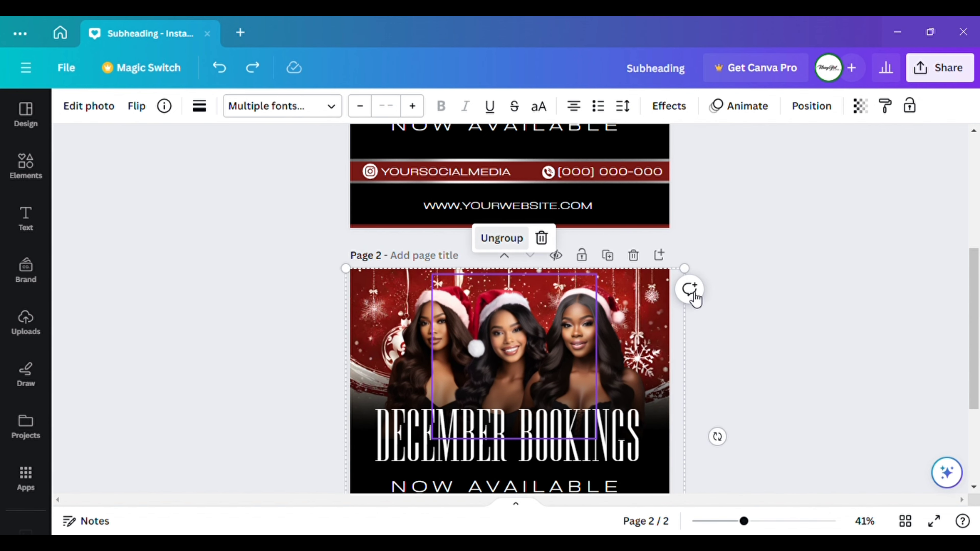
Ungroup the page 2 copy and delete the photos of the three women in Santa hats.
{"action": "left_click", "coordinate": [673, 324]}
{"action": "left_click", "coordinate": [373, 324]}
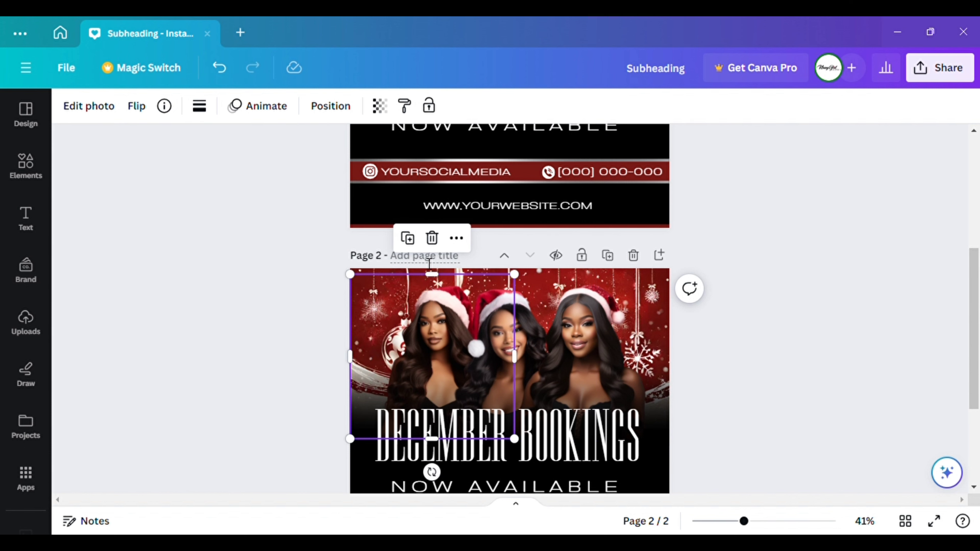
{"action": "left_click", "coordinate": [432, 238]}
{"action": "left_click", "coordinate": [582, 348]}
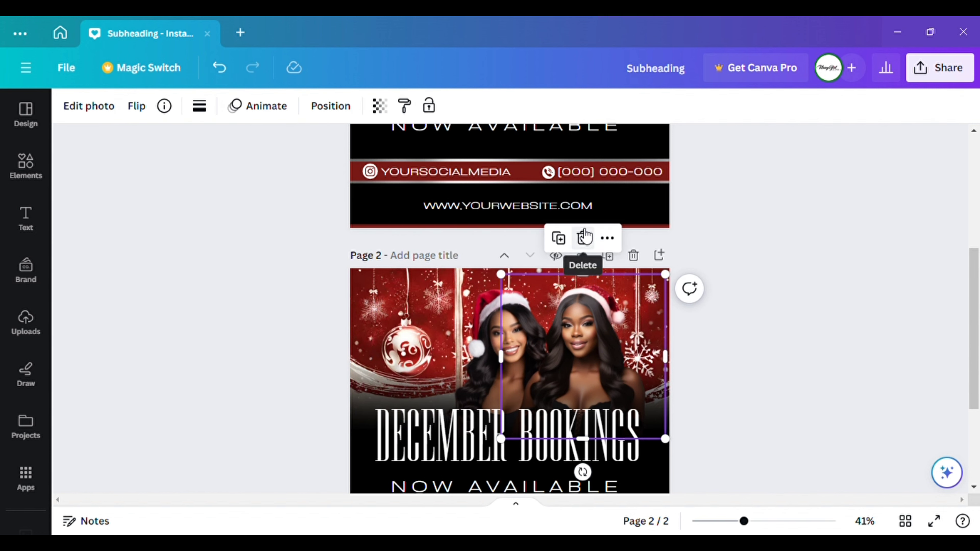
{"action": "left_click", "coordinate": [583, 238]}
{"action": "left_click", "coordinate": [525, 293]}
{"action": "left_click", "coordinate": [512, 233]}
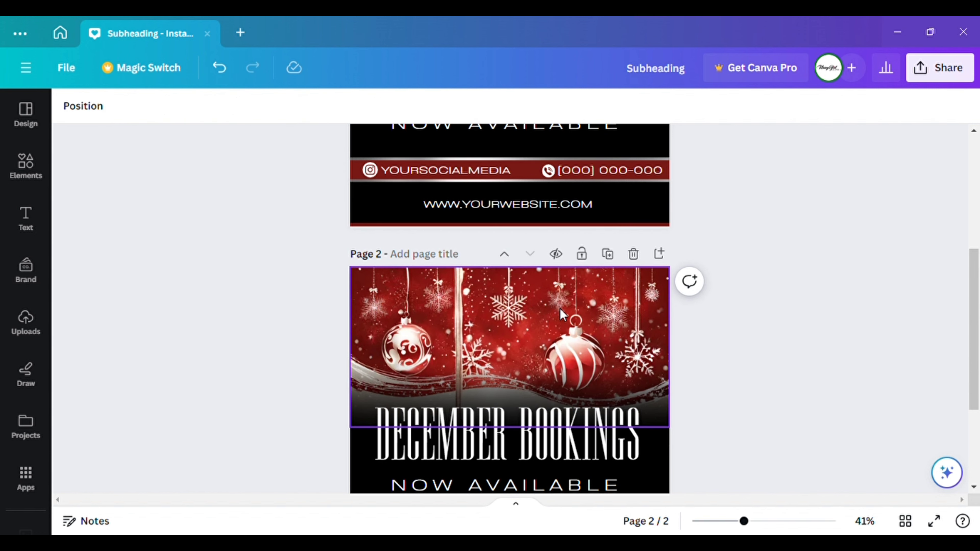
{"action": "scroll", "coordinate": [561, 315], "scroll_direction": "down", "scroll_amount": 3}
{"action": "scroll", "coordinate": [548, 309], "scroll_direction": "down", "scroll_amount": 1}
{"action": "scroll", "coordinate": [547, 308], "scroll_direction": "up", "scroll_amount": 1}
{"action": "left_click", "coordinate": [545, 306]}
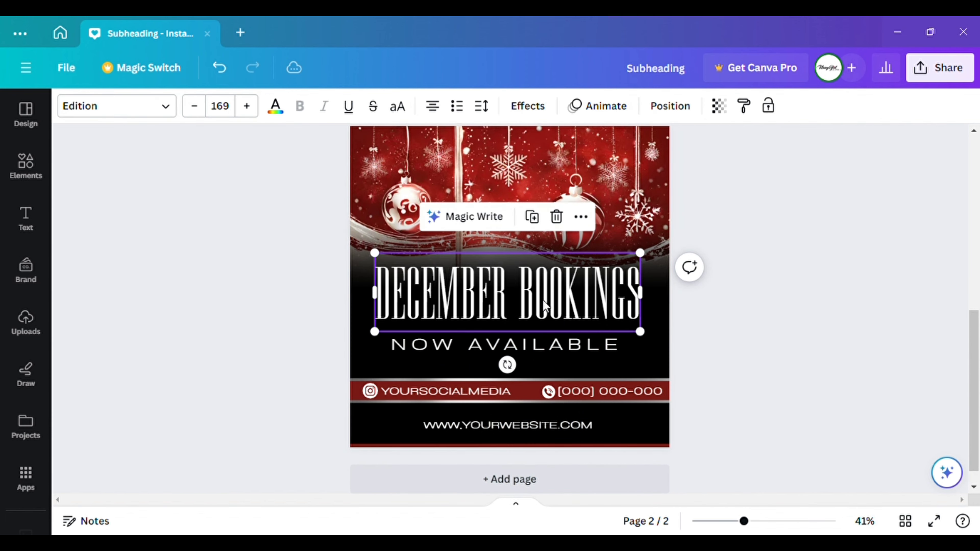
{"action": "left_click", "coordinate": [545, 306]}
{"action": "left_click", "coordinate": [679, 297]}
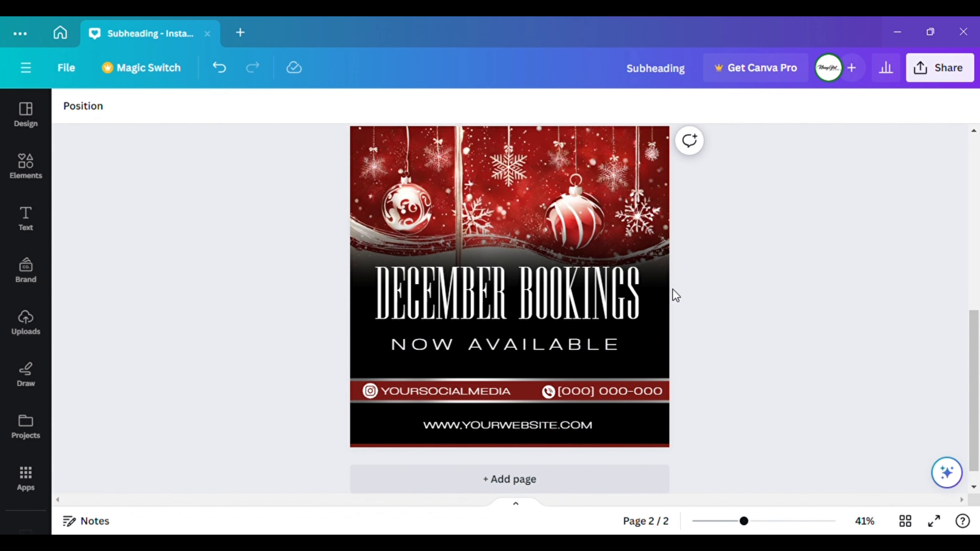
Shorten the page 2 ornament background photo and raise the black gradient so both end just behind the top of the "DECEMBER BOOKINGS" heading.
{"action": "left_click", "coordinate": [620, 181]}
{"action": "left_click_drag", "start_coordinate": [529, 286], "coordinate": [535, 262]}
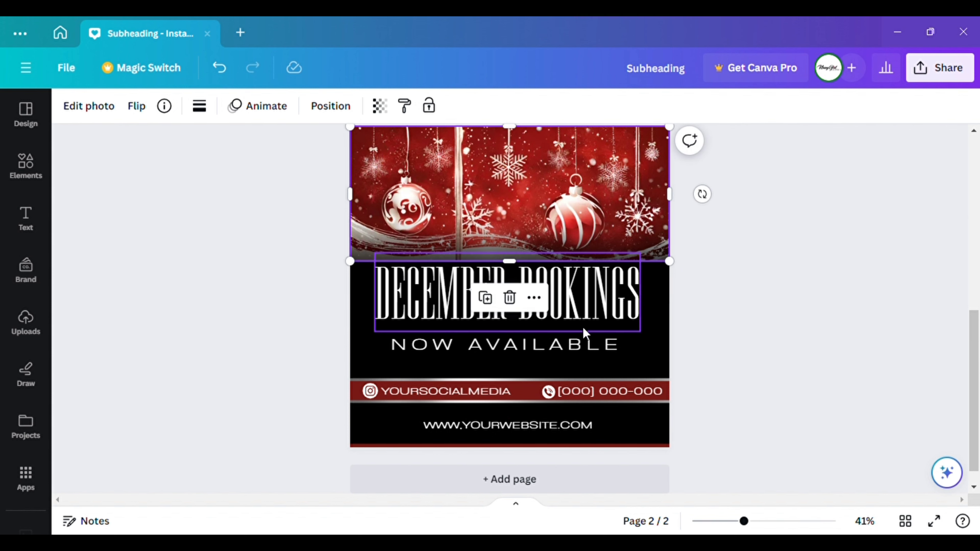
{"action": "left_click", "coordinate": [659, 290]}
{"action": "left_click_drag", "start_coordinate": [659, 291], "coordinate": [667, 258]}
{"action": "left_click", "coordinate": [667, 258]}
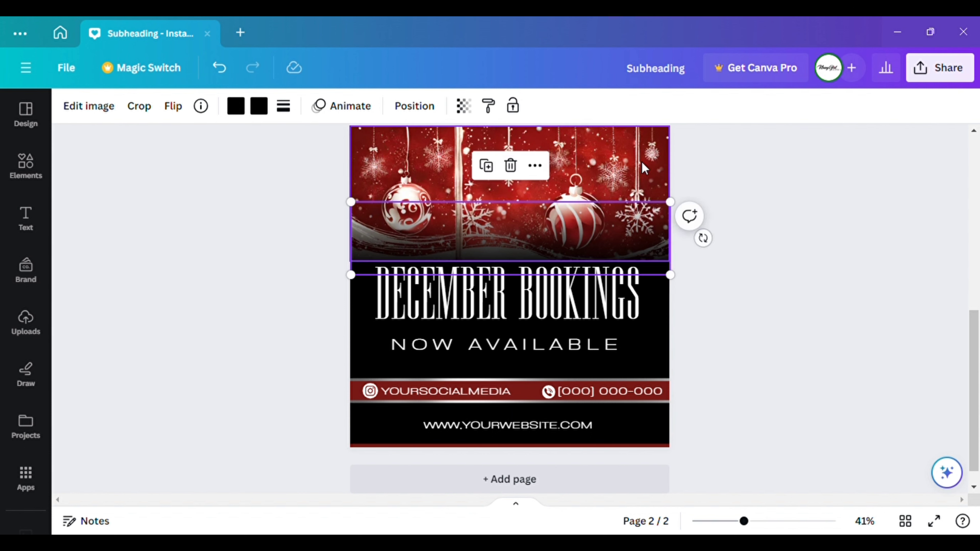
{"action": "left_click_drag", "start_coordinate": [521, 275], "coordinate": [525, 285]}
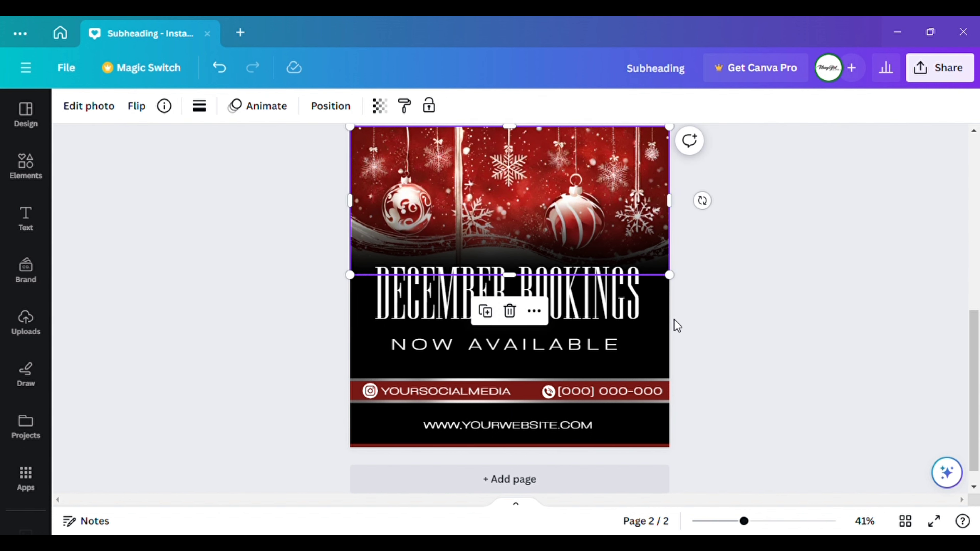
Move the "DECEMBER BOOKINGS" heading and the "NOW AVAILABLE" line up slightly on page 2, over the lower part of the black gradient.
{"action": "left_click", "coordinate": [658, 333]}
{"action": "mouse_move", "coordinate": [663, 282]}
{"action": "left_mouse_down"}
{"action": "mouse_move", "coordinate": [671, 248]}
{"action": "mouse_move", "coordinate": [670, 274]}
{"action": "left_mouse_up"}
{"action": "left_click", "coordinate": [733, 345]}
{"action": "left_click_drag", "start_coordinate": [513, 307], "coordinate": [513, 282]}
{"action": "left_click_drag", "start_coordinate": [536, 352], "coordinate": [537, 328]}
{"action": "scroll", "coordinate": [712, 345], "scroll_direction": "down", "scroll_amount": 5}
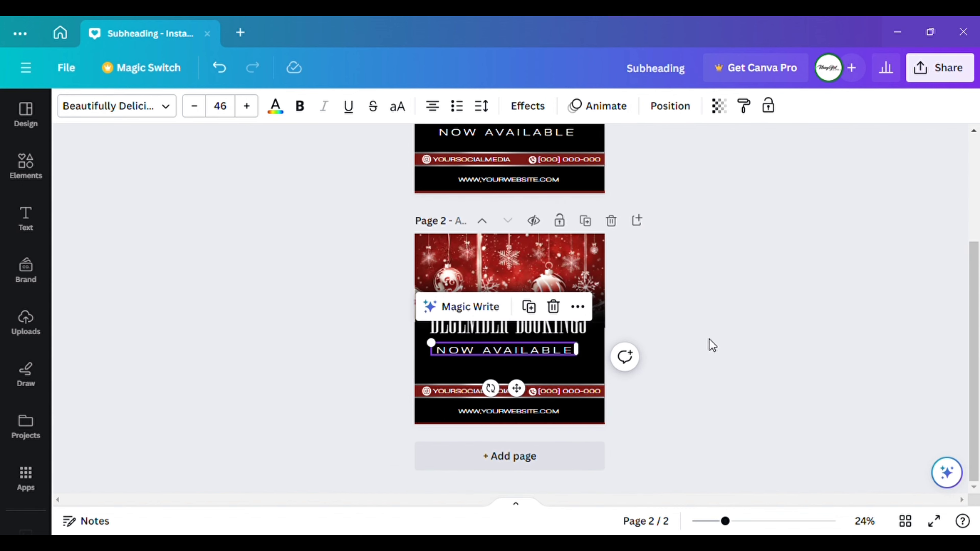
{"action": "scroll", "coordinate": [501, 339], "scroll_direction": "up", "scroll_amount": 5}
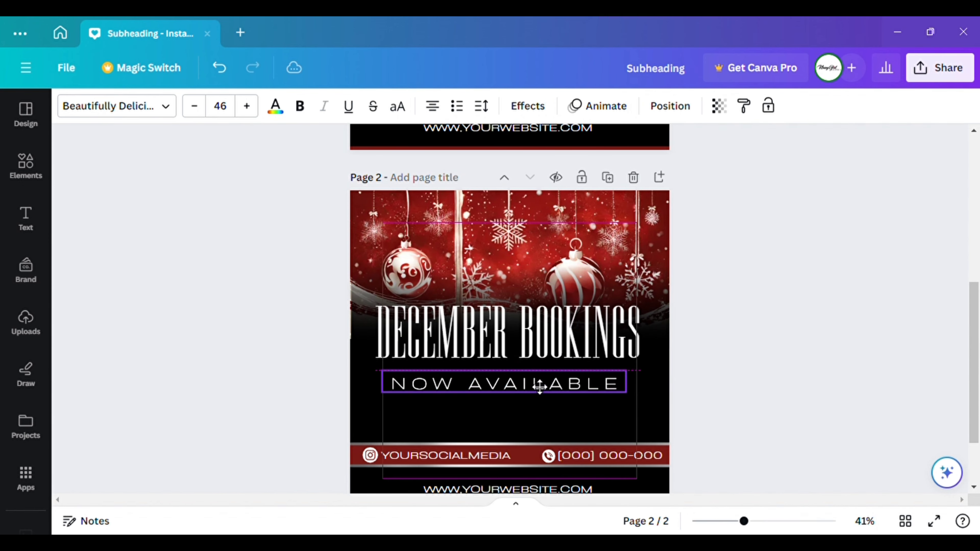
{"action": "scroll", "coordinate": [724, 335], "scroll_direction": "down", "scroll_amount": 4}
{"action": "scroll", "coordinate": [510, 362], "scroll_direction": "up", "scroll_amount": 2}
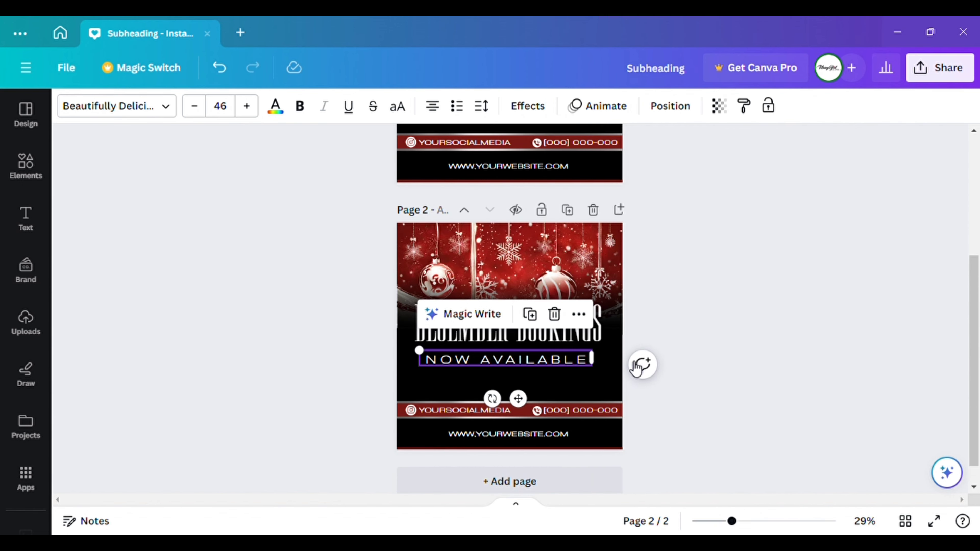
Replace the red ornament photo on page 2 with the copied pink Christmas background and enlarge it to fill the page.
{"action": "left_click", "coordinate": [505, 239]}
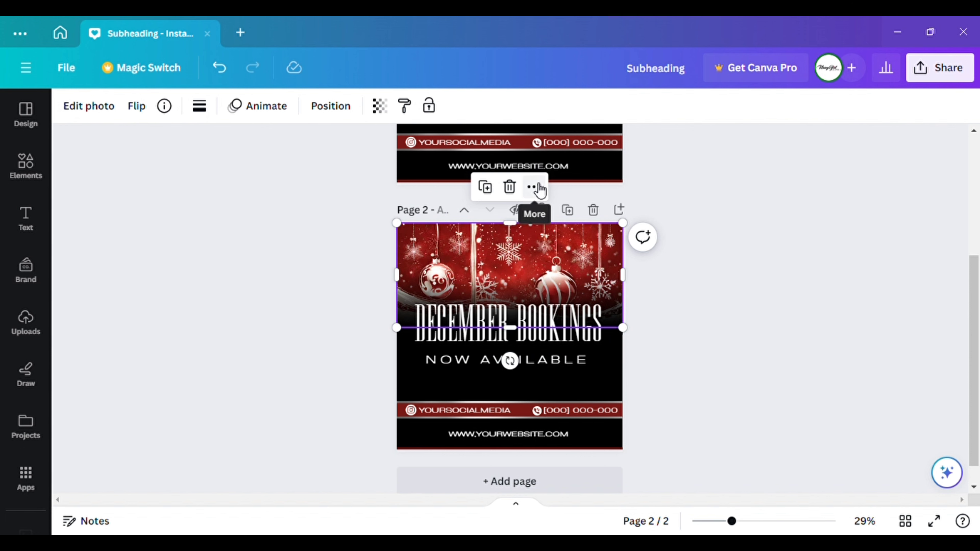
{"action": "left_click", "coordinate": [509, 186]}
{"action": "key", "text": "ctrl+v"}
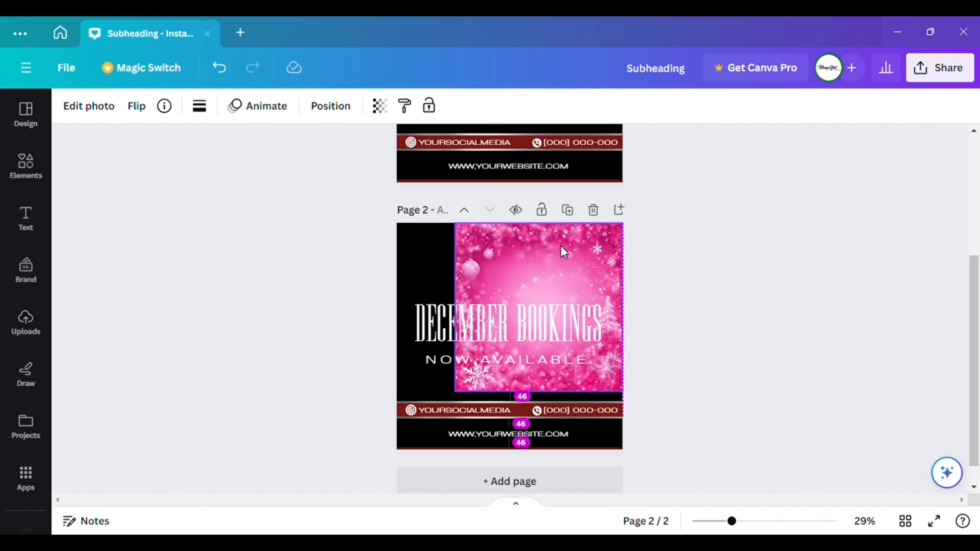
{"action": "left_click_drag", "start_coordinate": [452, 394], "coordinate": [403, 452]}
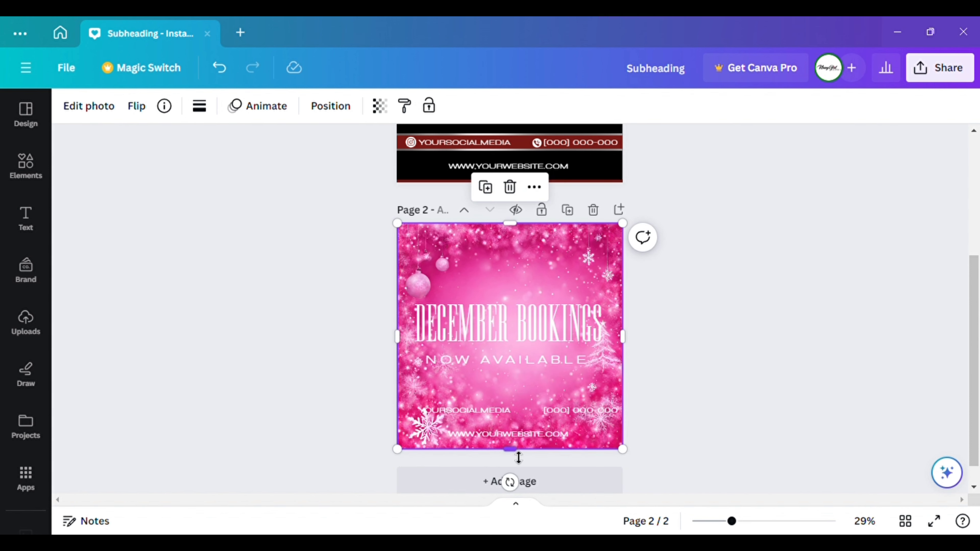
Shorten the pink background so it ends behind the "DECEMBER BOOKINGS" heading and send it behind the gradient and text.
{"action": "left_click_drag", "start_coordinate": [518, 458], "coordinate": [518, 345]}
{"action": "left_click", "coordinate": [330, 105]}
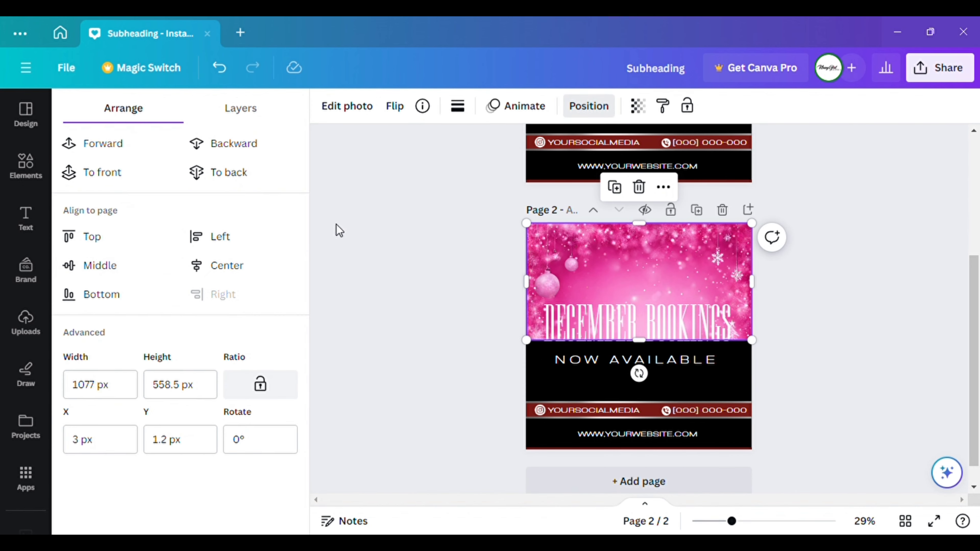
{"action": "left_click", "coordinate": [247, 172]}
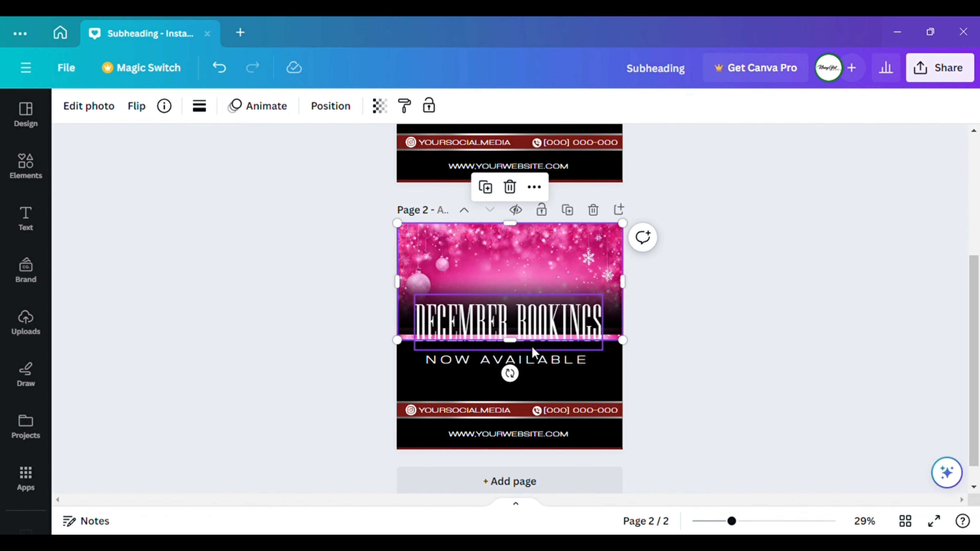
{"action": "left_click_drag", "start_coordinate": [523, 348], "coordinate": [523, 343]}
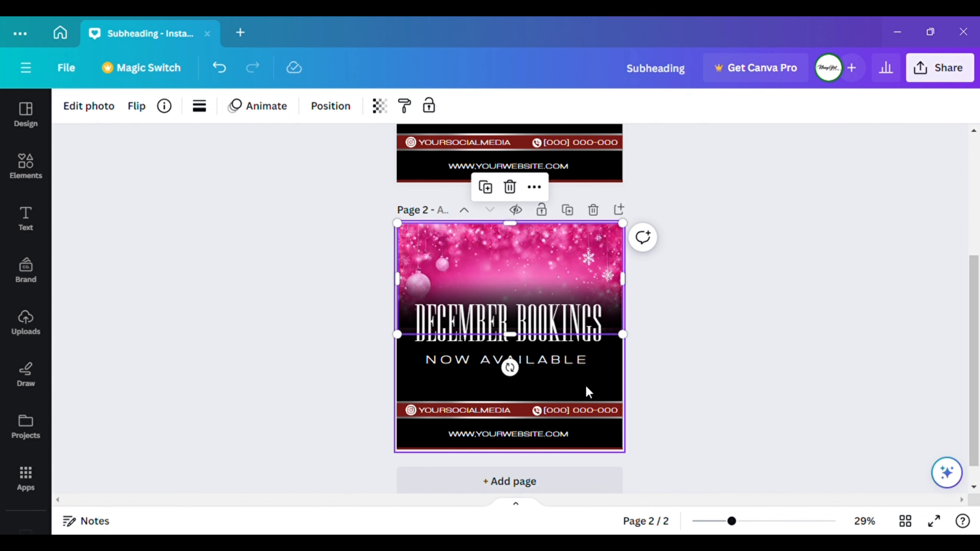
{"action": "scroll", "coordinate": [586, 386], "scroll_direction": "up", "scroll_amount": 3}
{"action": "scroll", "coordinate": [585, 386], "scroll_direction": "up", "scroll_amount": 2}
{"action": "left_click_drag", "start_coordinate": [715, 214], "coordinate": [724, 247]}
{"action": "scroll", "coordinate": [737, 350], "scroll_direction": "down", "scroll_amount": 3}
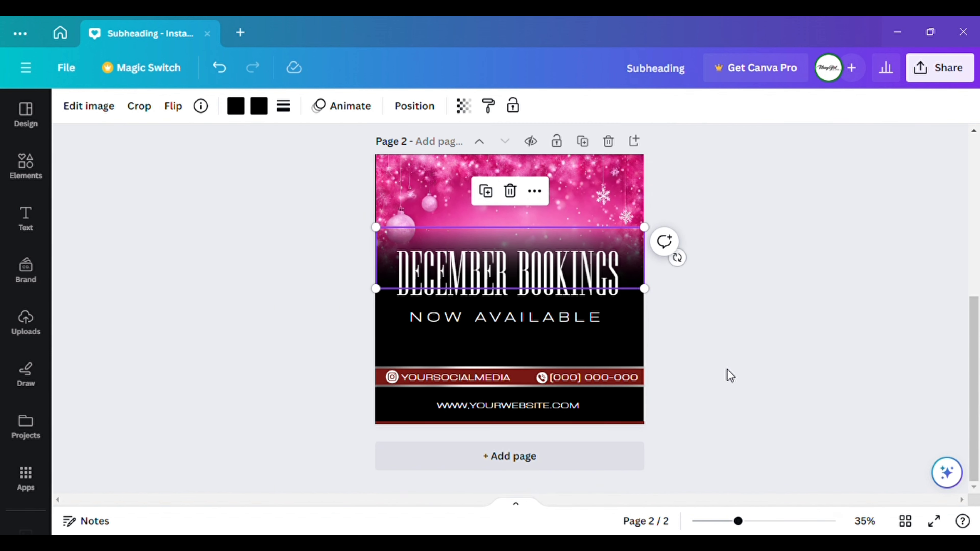
Recolor the dark red contact band on page 2 with the deep pink from the photo colors.
{"action": "scroll", "coordinate": [689, 349], "scroll_direction": "down", "scroll_amount": 1}
{"action": "left_click", "coordinate": [519, 388]}
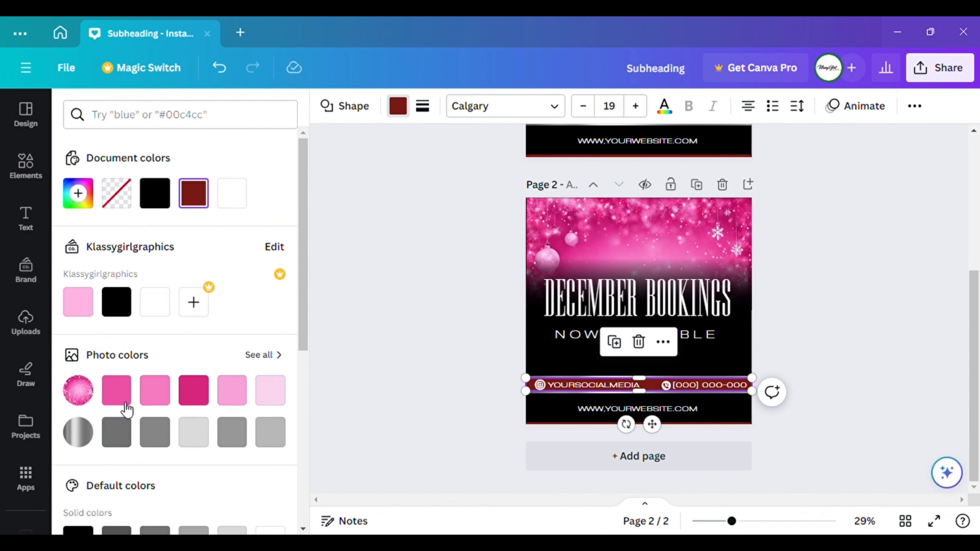
{"action": "left_click", "coordinate": [124, 401]}
{"action": "left_click", "coordinate": [194, 391]}
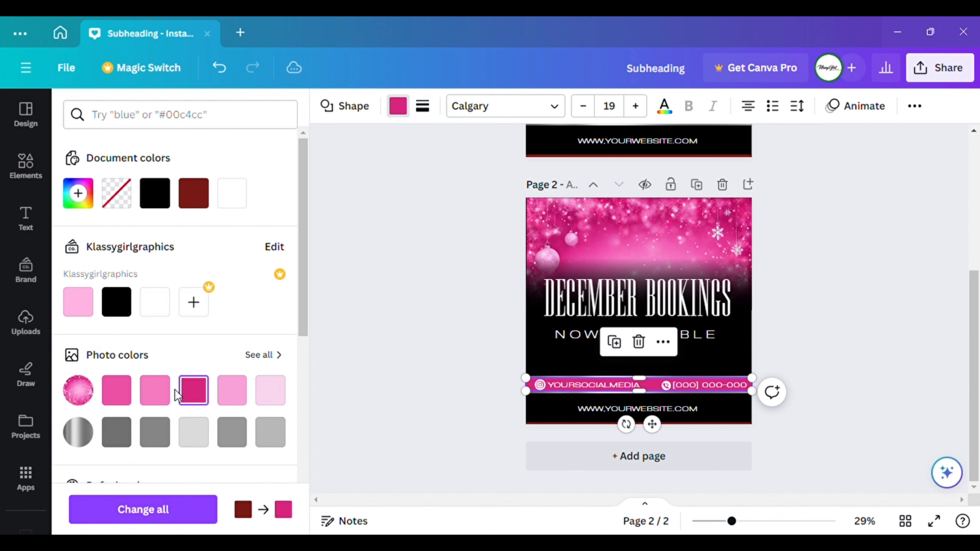
{"action": "left_click", "coordinate": [402, 368]}
Recolor the thin dark red strip along the bottom edge of page 2 with the same deep pink.
{"action": "left_click", "coordinate": [567, 422]}
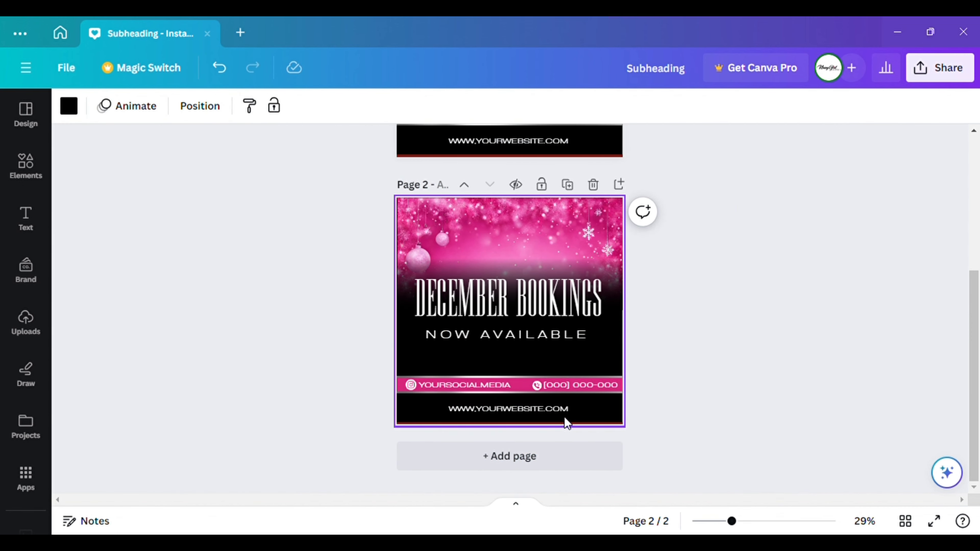
{"action": "left_click", "coordinate": [571, 427]}
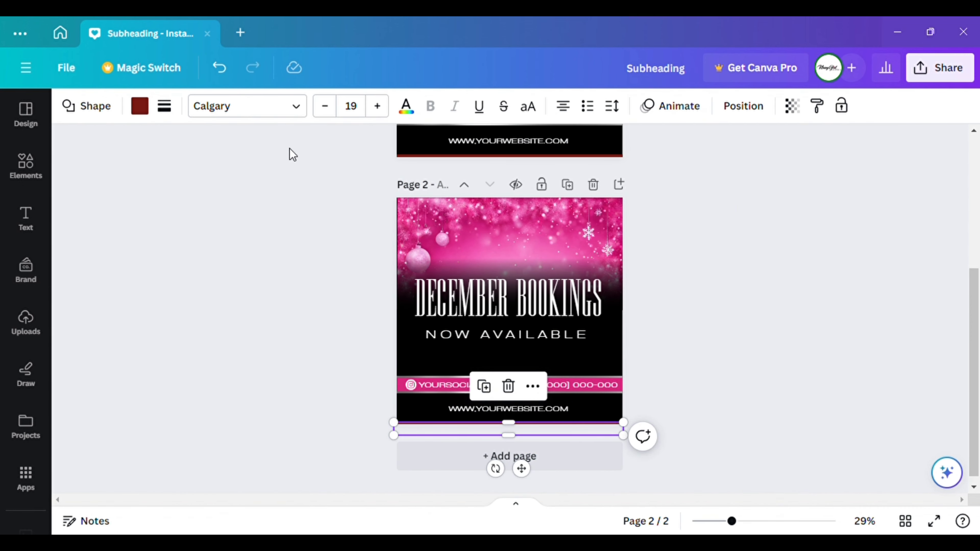
{"action": "left_click", "coordinate": [139, 106]}
{"action": "left_click", "coordinate": [188, 390]}
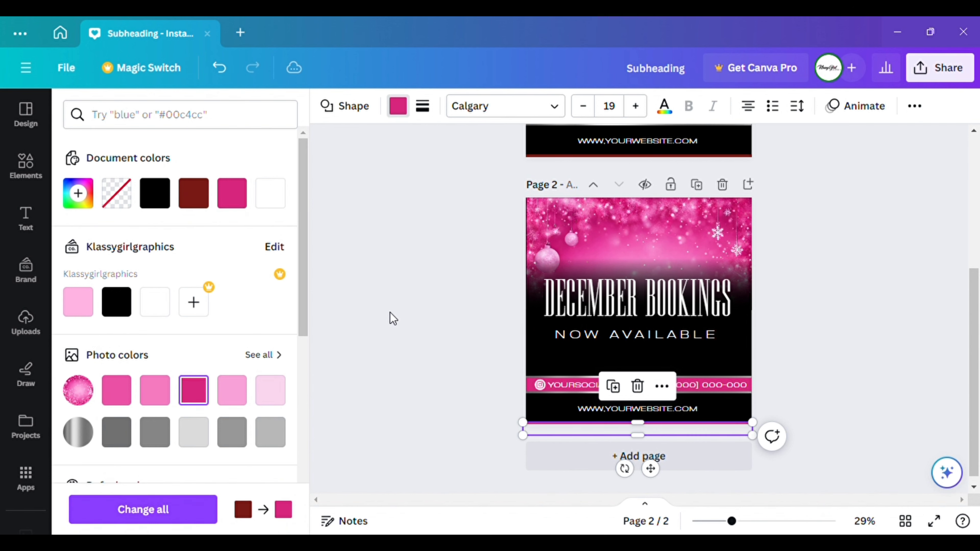
{"action": "left_click", "coordinate": [385, 323]}
{"action": "left_click", "coordinate": [397, 300]}
{"action": "scroll", "coordinate": [662, 409], "scroll_direction": "up", "scroll_amount": 2}
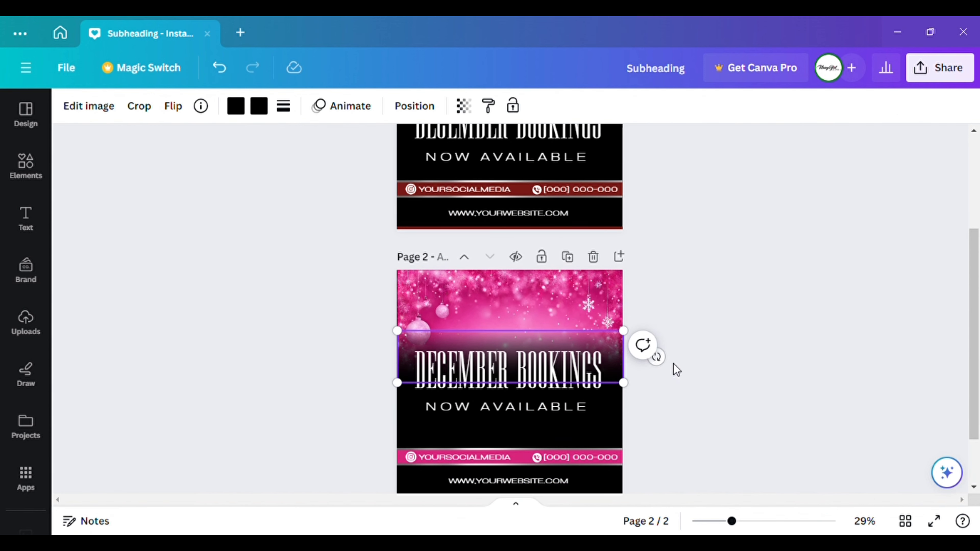
{"action": "scroll", "coordinate": [677, 380], "scroll_direction": "down", "scroll_amount": 2}
{"action": "left_click", "coordinate": [620, 342]}
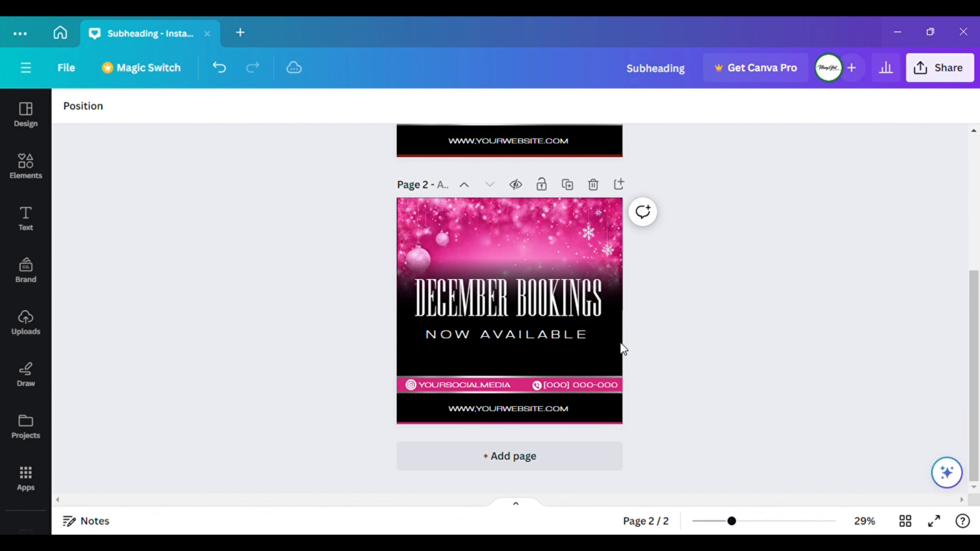
Enlarge the "DECEMBER BOOKINGS" heading on page 2 slightly and reposition it above the "NOW AVAILABLE" line.
{"action": "left_click", "coordinate": [591, 281]}
{"action": "left_click_drag", "start_coordinate": [619, 278], "coordinate": [623, 276]}
{"action": "left_click_drag", "start_coordinate": [535, 291], "coordinate": [541, 300]}
{"action": "left_click", "coordinate": [652, 409]}
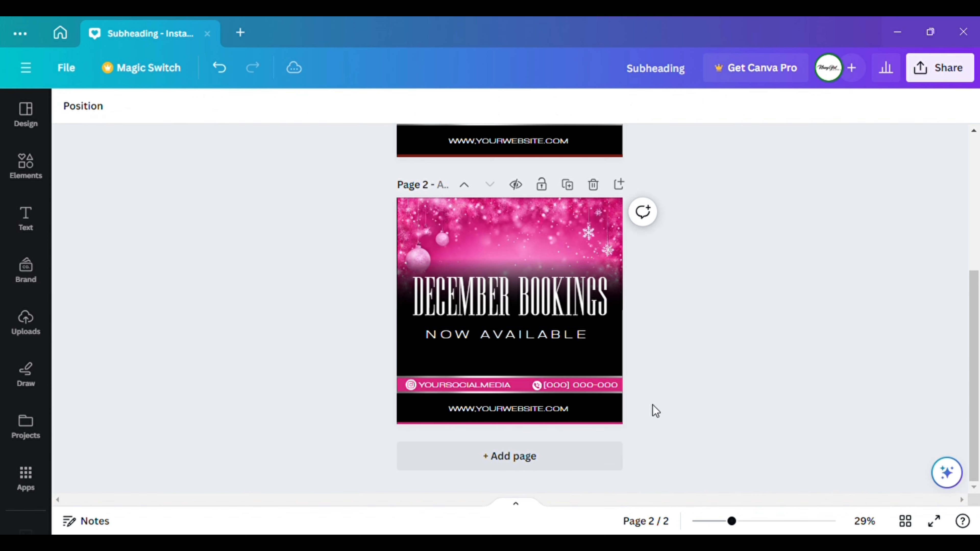
Review the red page 1 design and the pink page 2 variation, comparing their backgrounds, headings and contact bands.
{"action": "scroll", "coordinate": [359, 328], "scroll_direction": "up", "scroll_amount": 2}
{"action": "scroll", "coordinate": [538, 339], "scroll_direction": "up", "scroll_amount": 5}
{"action": "scroll", "coordinate": [404, 285], "scroll_direction": "down", "scroll_amount": 6}
{"action": "scroll", "coordinate": [617, 148], "scroll_direction": "up", "scroll_amount": 6}
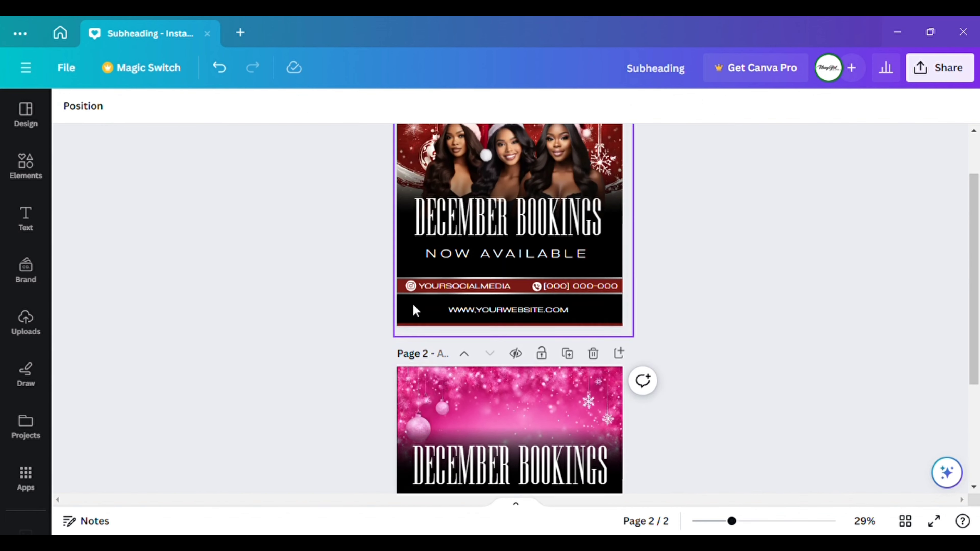
{"action": "scroll", "coordinate": [615, 386], "scroll_direction": "down", "scroll_amount": 5}
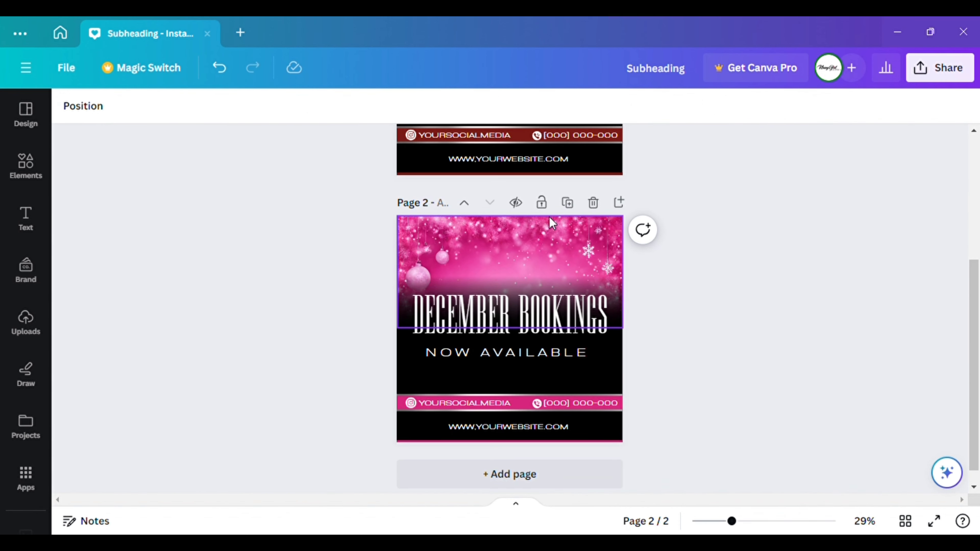
{"action": "scroll", "coordinate": [539, 269], "scroll_direction": "up", "scroll_amount": 2}
{"action": "scroll", "coordinate": [539, 270], "scroll_direction": "up", "scroll_amount": 3}
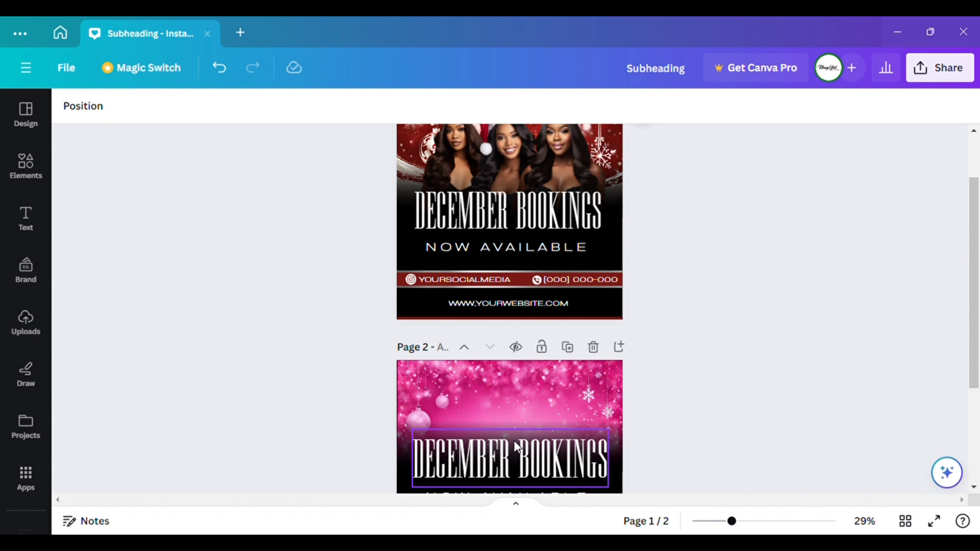
{"action": "scroll", "coordinate": [548, 386], "scroll_direction": "up", "scroll_amount": 3}
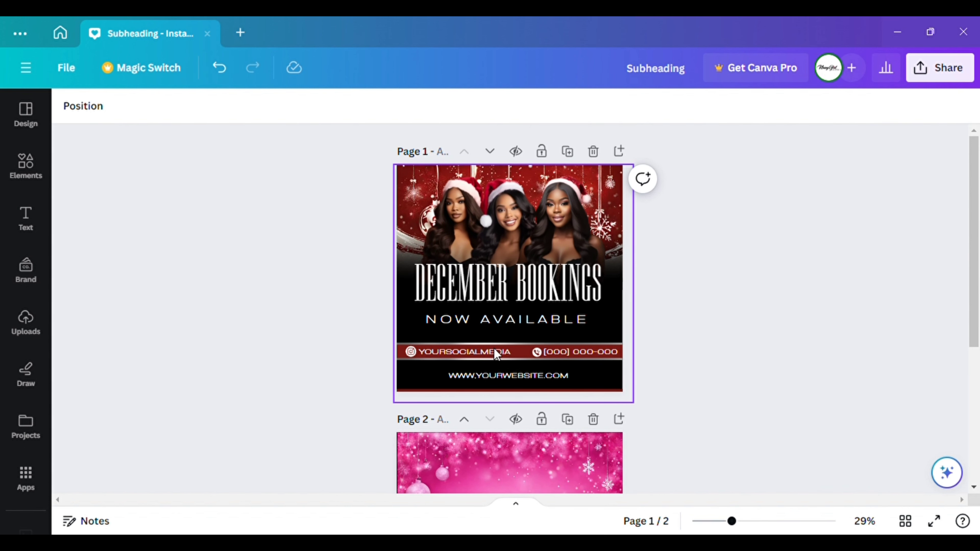
{"action": "scroll", "coordinate": [486, 341], "scroll_direction": "down", "scroll_amount": 8}
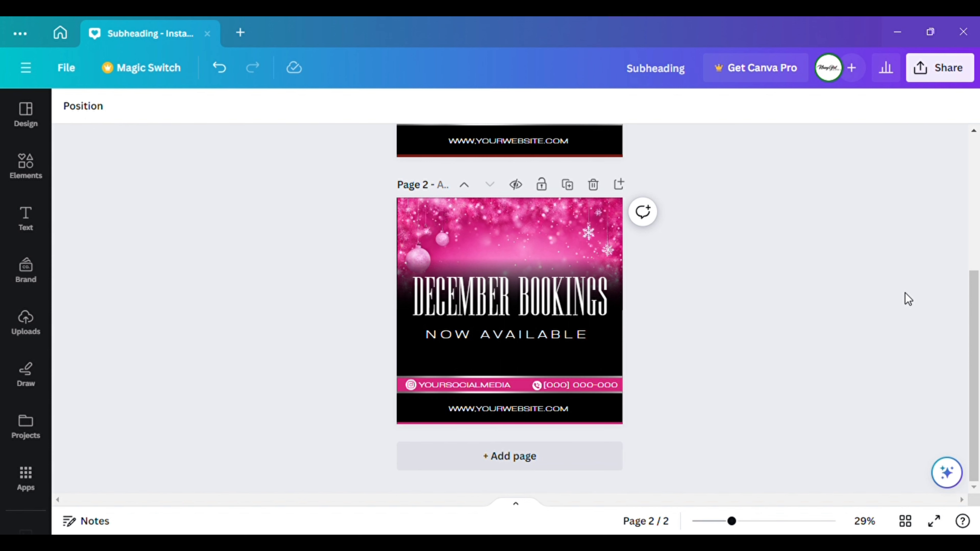
{"action": "scroll", "coordinate": [334, 354], "scroll_direction": "up", "scroll_amount": 5}
{"action": "left_click", "coordinate": [514, 171]}
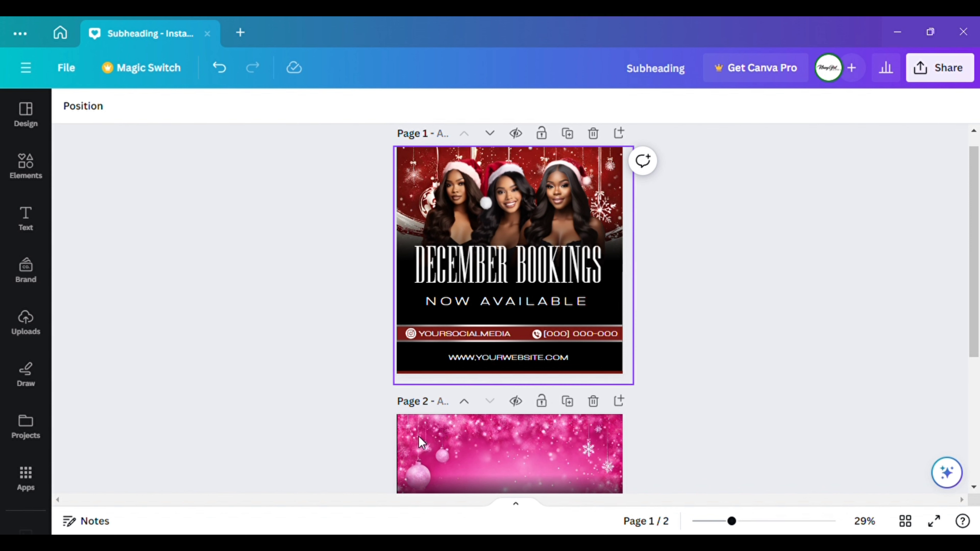
{"action": "scroll", "coordinate": [544, 319], "scroll_direction": "down", "scroll_amount": 5}
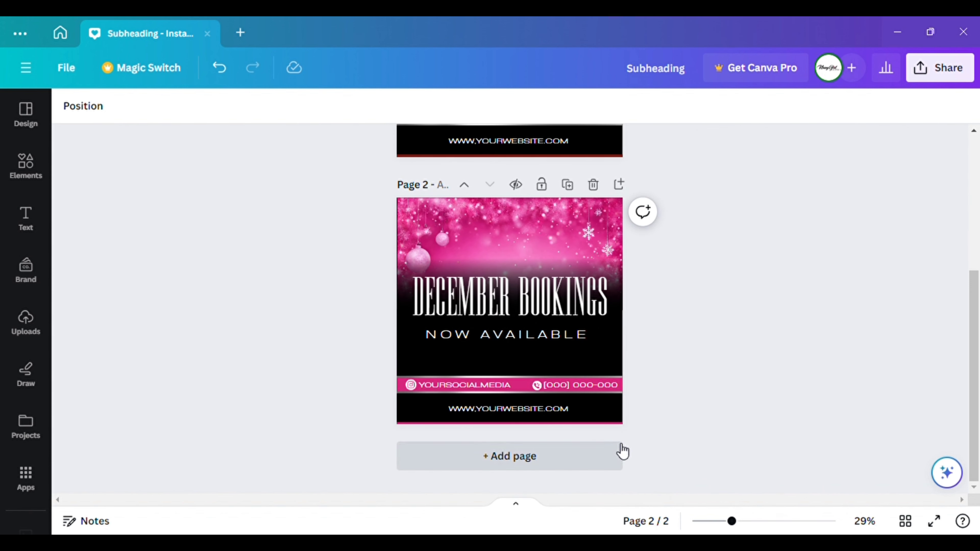
{"action": "scroll", "coordinate": [633, 457], "scroll_direction": "down", "scroll_amount": 2}
{"action": "scroll", "coordinate": [599, 425], "scroll_direction": "up", "scroll_amount": 3}
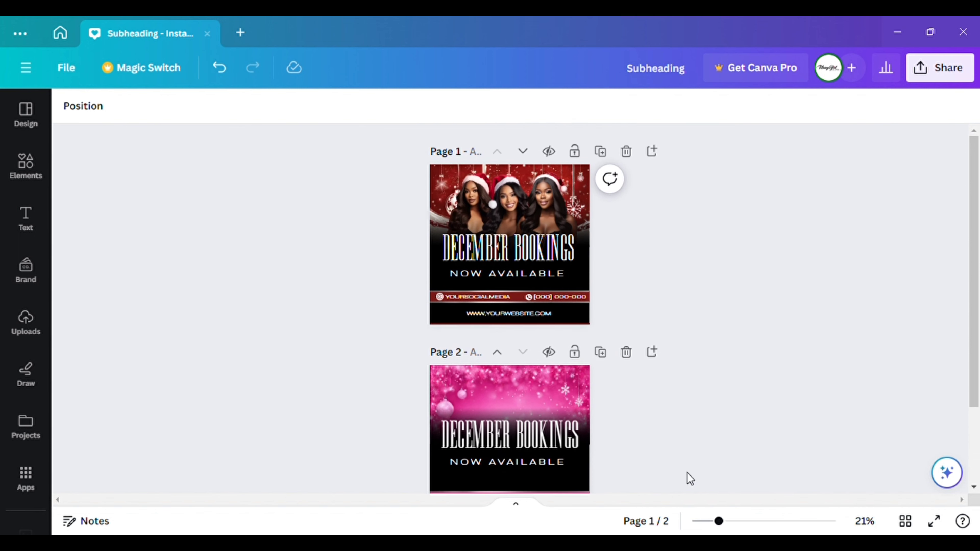